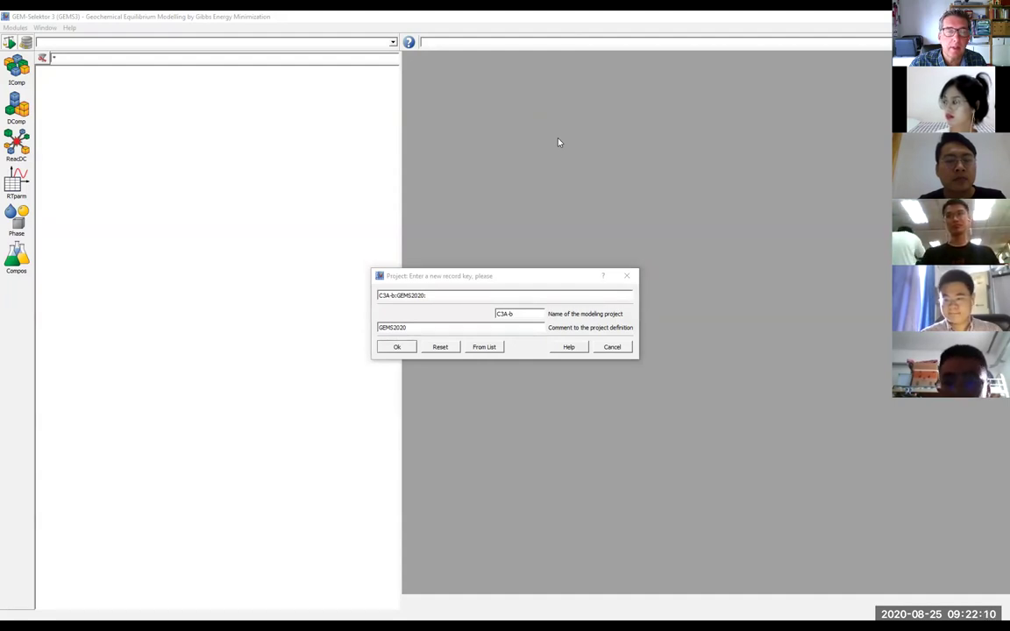
Switch to the file explorer and inspect the C3A project's files under GEMS370\Library\Gems3\projects
key("alt+Tab")
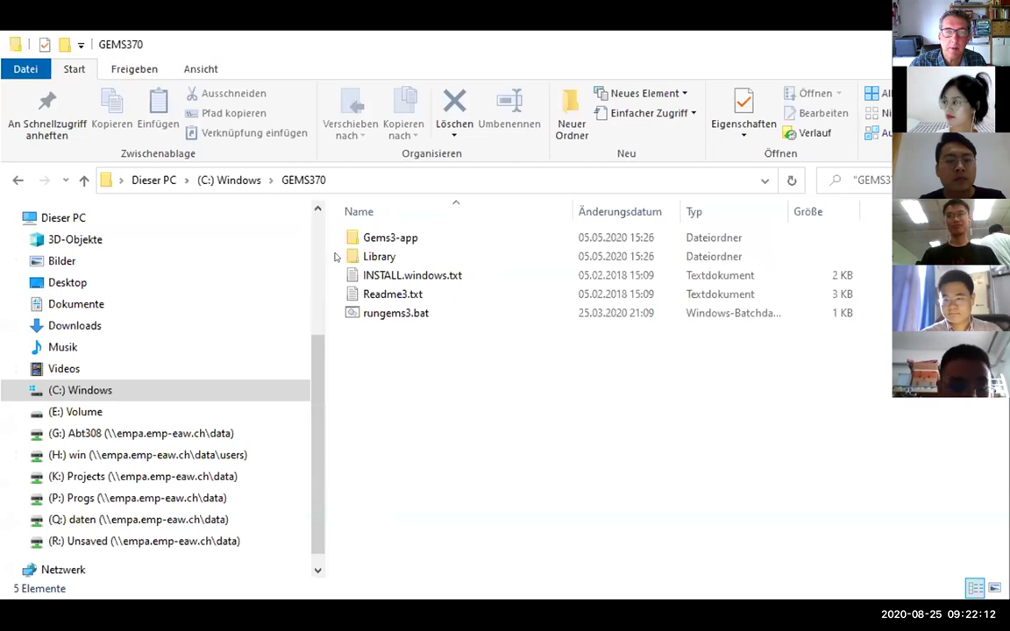
double_click(390, 257)
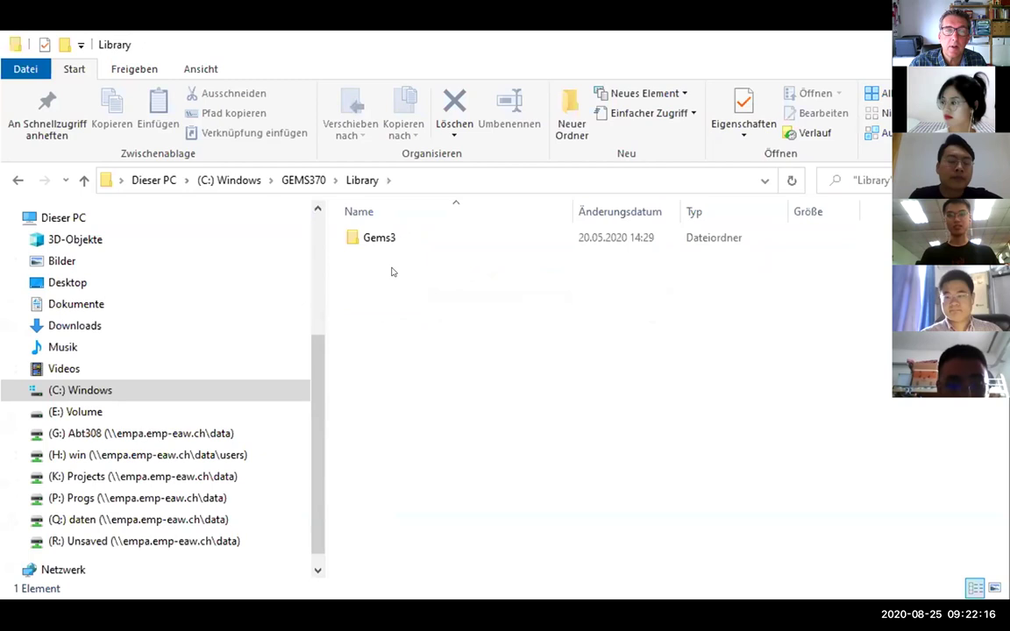
double_click(379, 239)
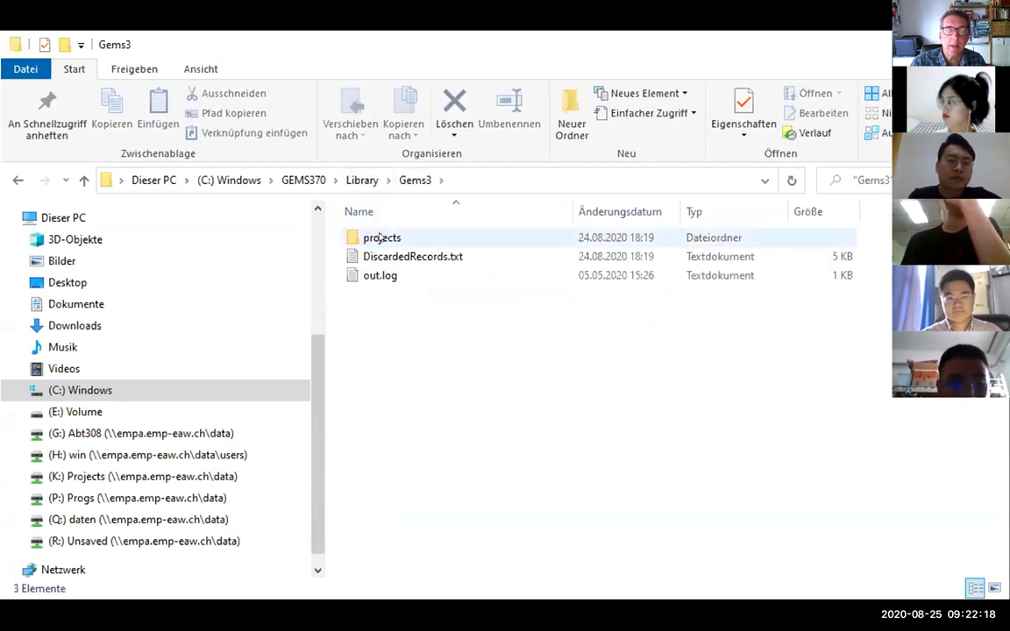
double_click(379, 238)
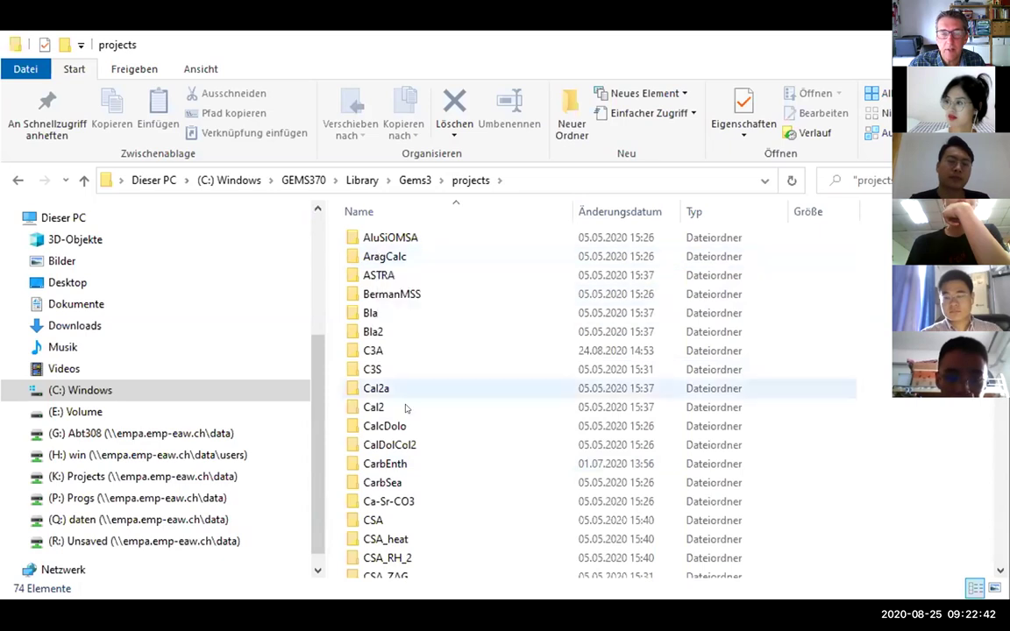
double_click(390, 352)
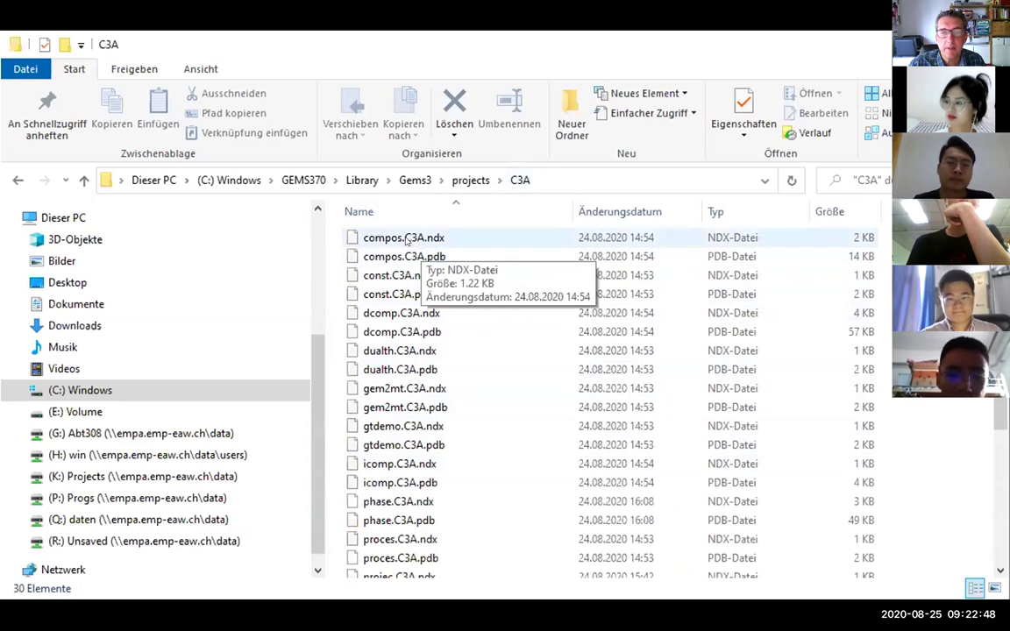
left_click(449, 180)
double_click(408, 343)
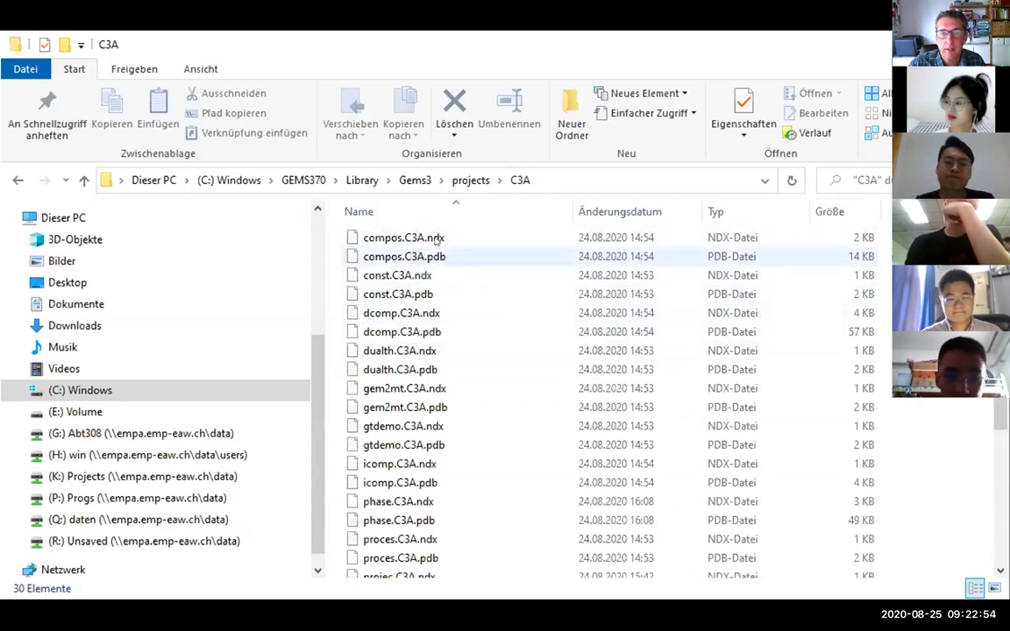
left_click(470, 180)
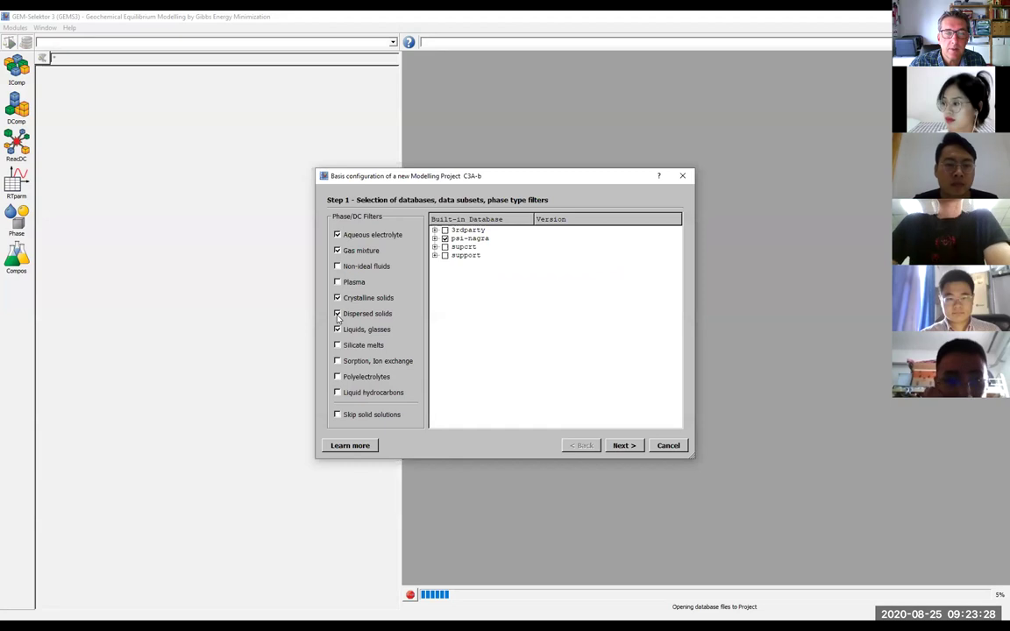
Exclude dispersed solids and liquids/glasses from the phase filters, and include the 3rdparty cemdata database
left_click(337, 328)
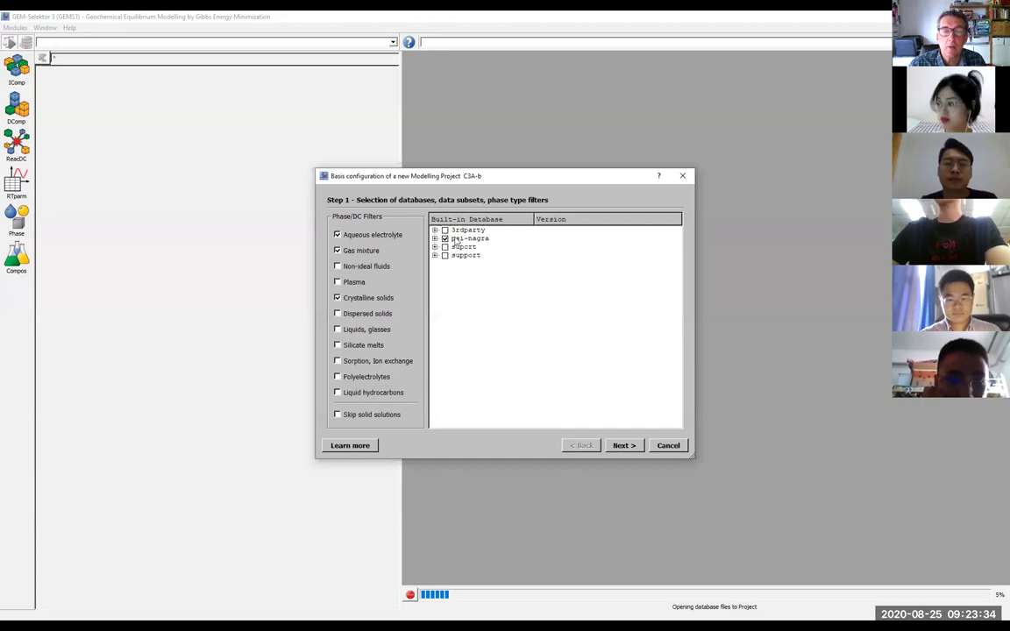
left_click(435, 238)
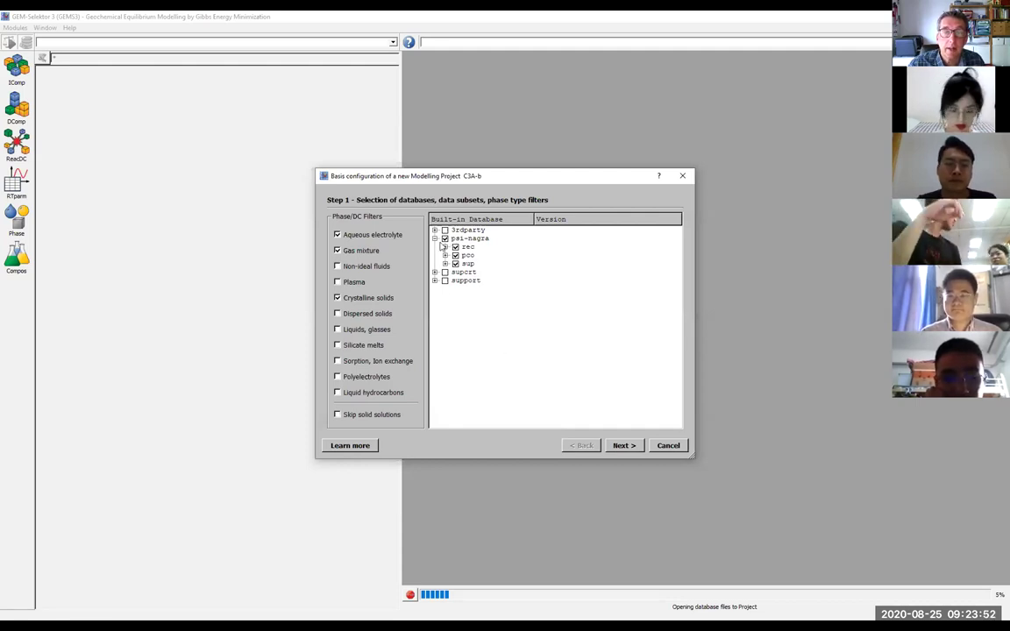
left_click(434, 273)
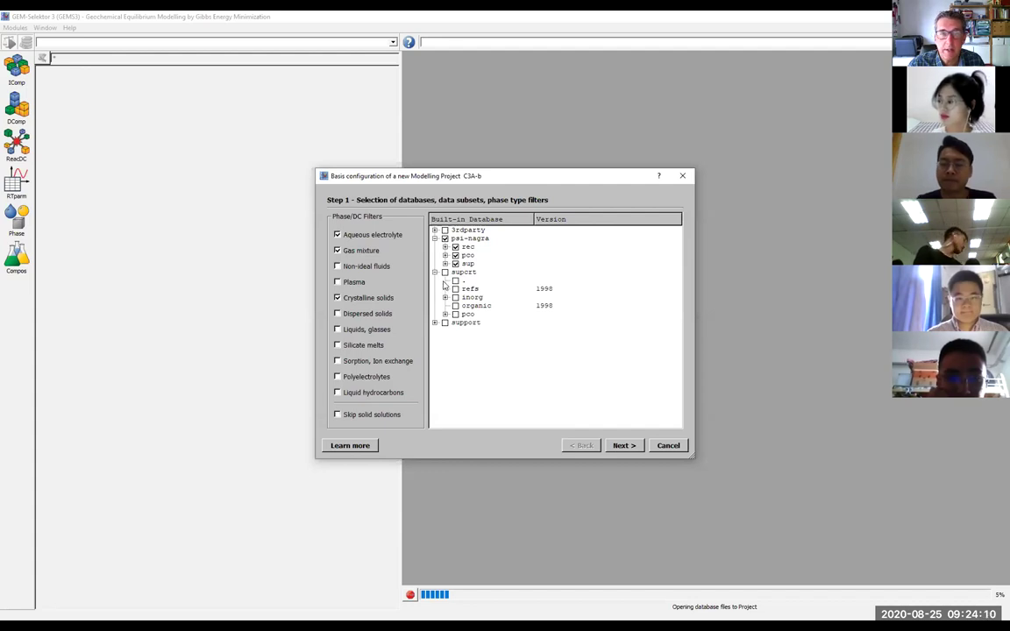
left_click(435, 273)
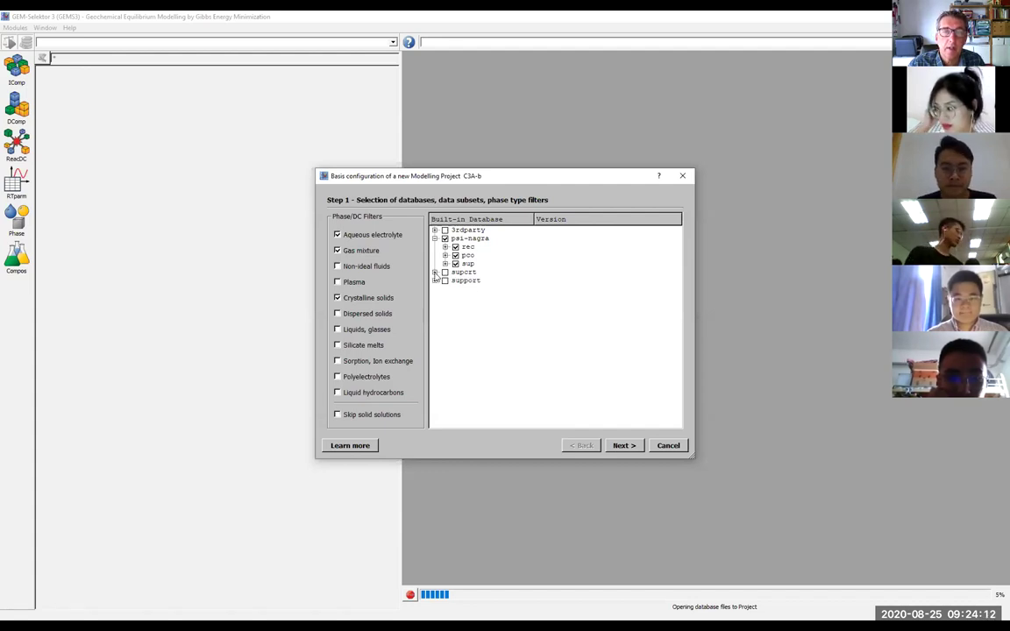
left_click(435, 230)
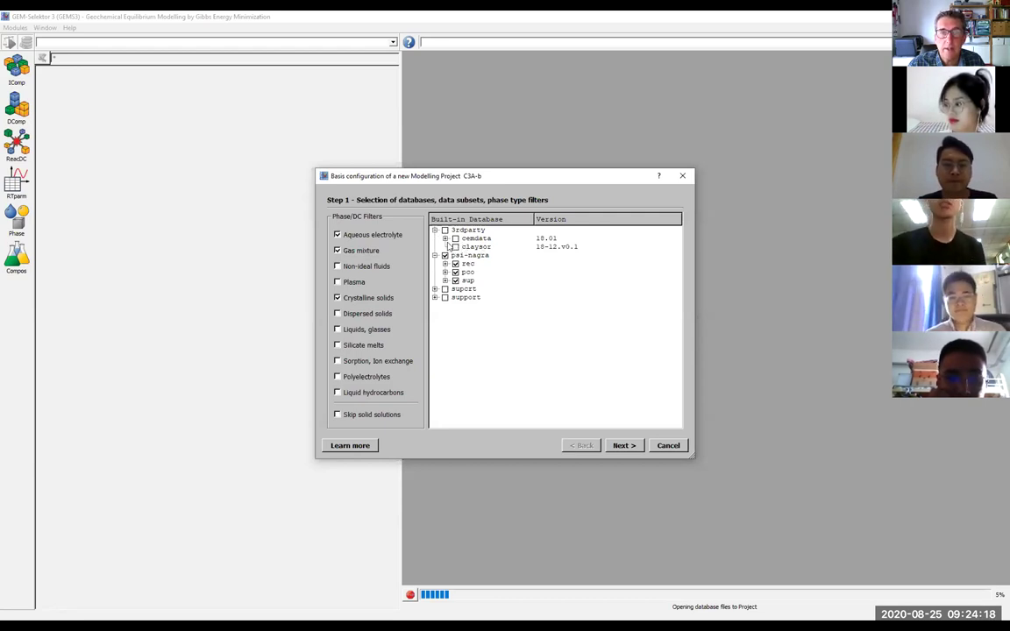
double_click(476, 239)
left_click(455, 239)
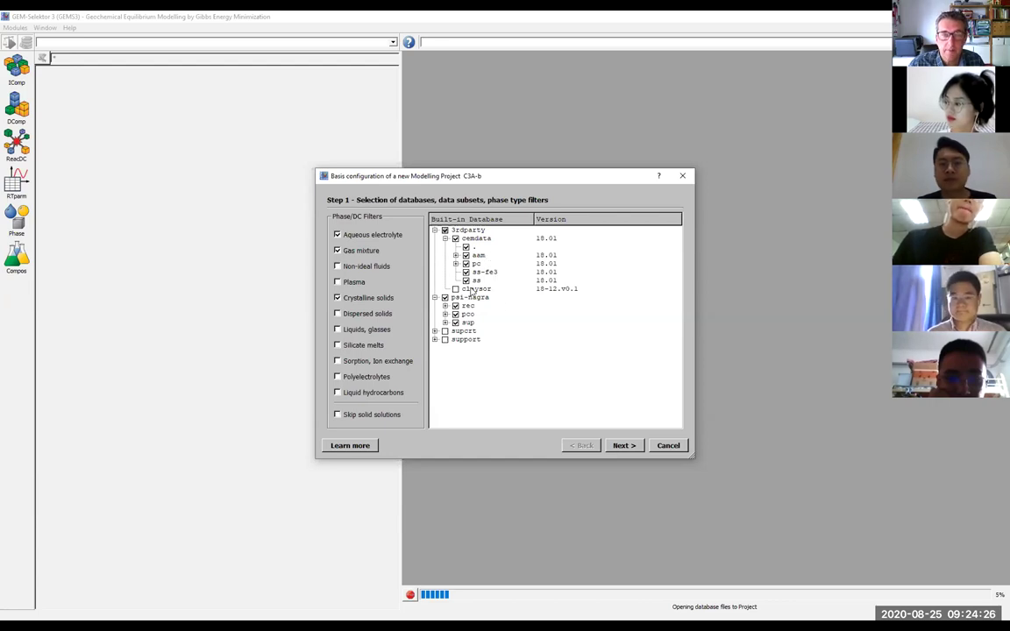
Exclude the aam subset from the cemdata database selection
left_click(455, 255)
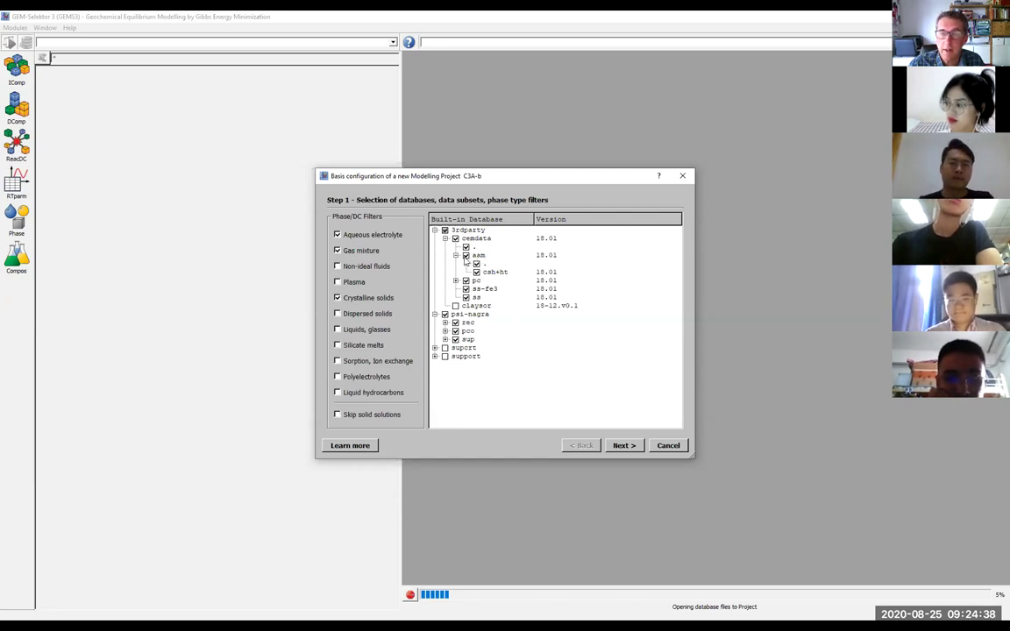
left_click(472, 258)
left_click(467, 257)
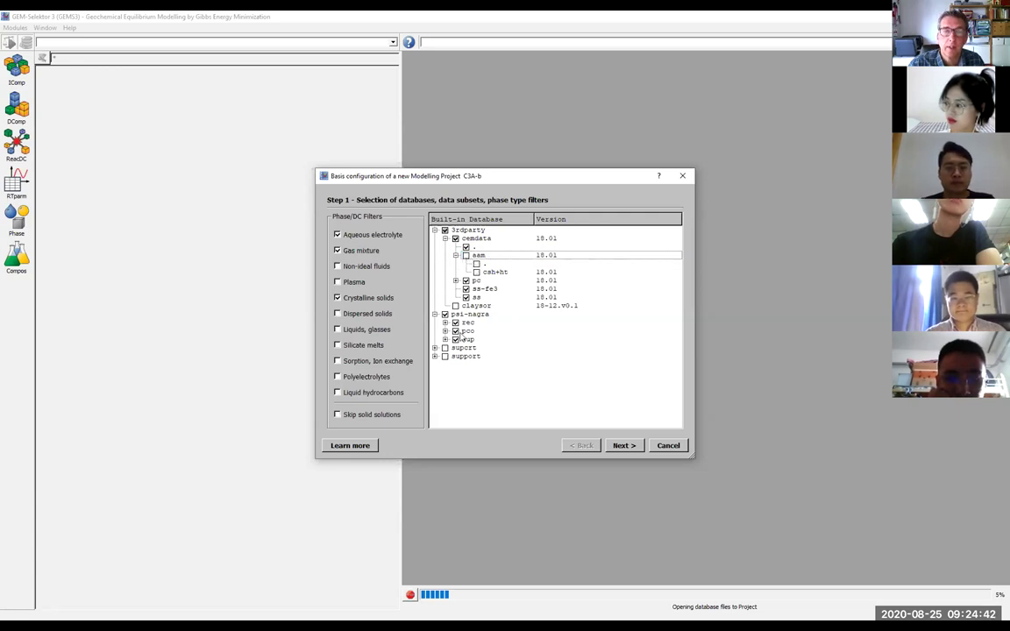
Exclude the cshkn, csh3t and csh2o models from cemdata's pc subset, keeping cshq, and accept the database selection
left_click(456, 282)
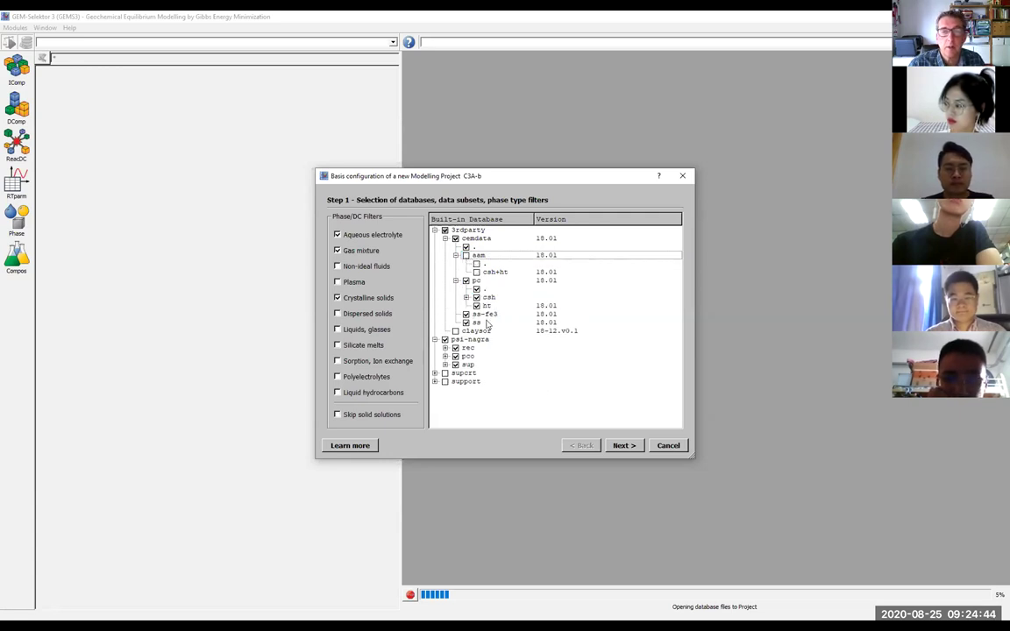
left_click(467, 297)
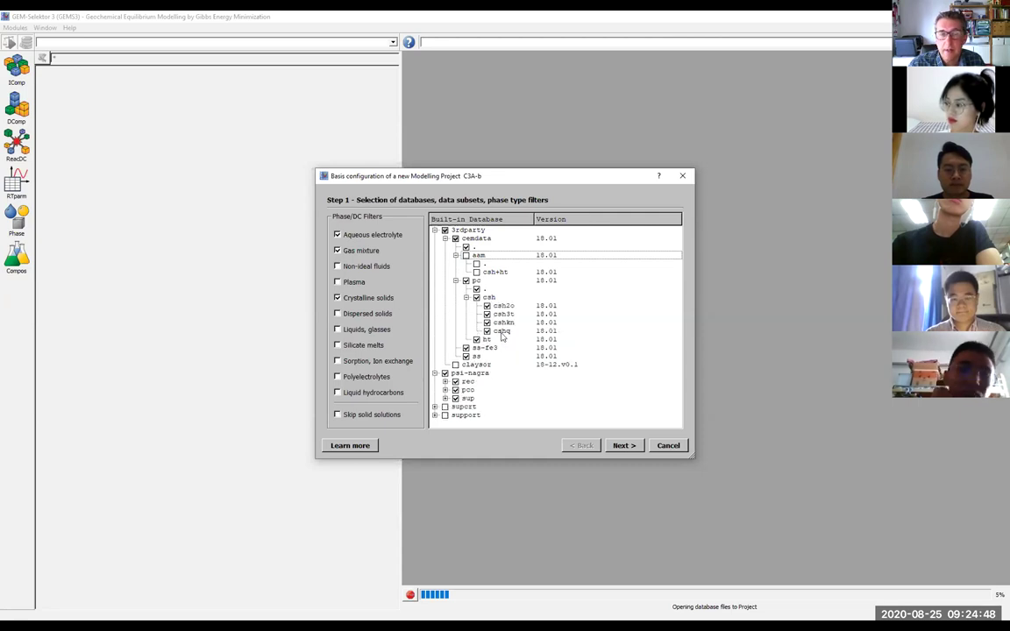
left_click(487, 323)
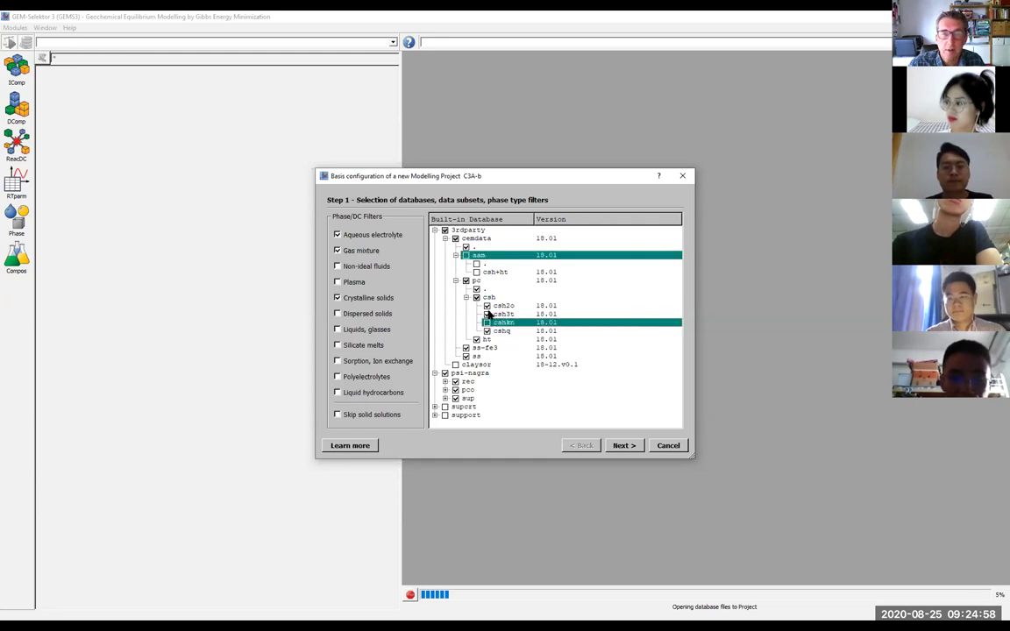
left_click(487, 314)
left_click(487, 305)
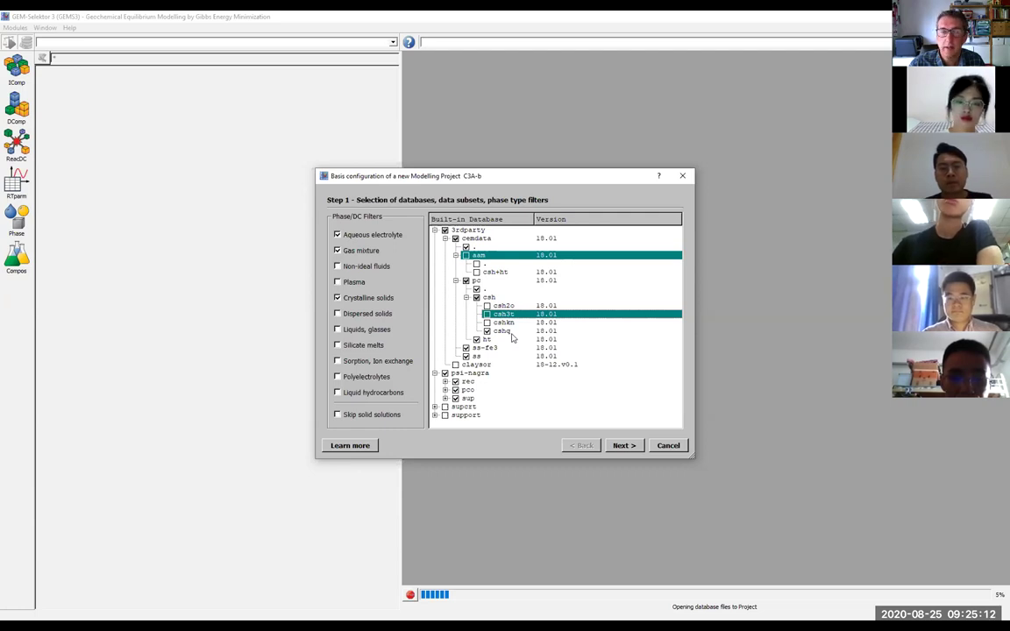
left_click(628, 446)
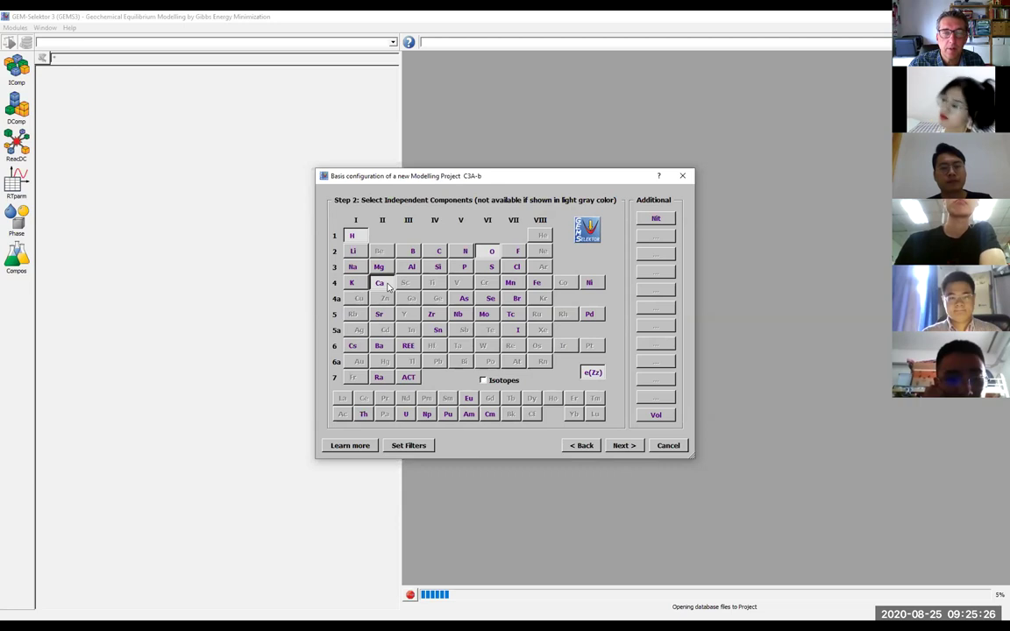
Add Al, S and C to the project's independent components and accept the element selection
left_click(412, 267)
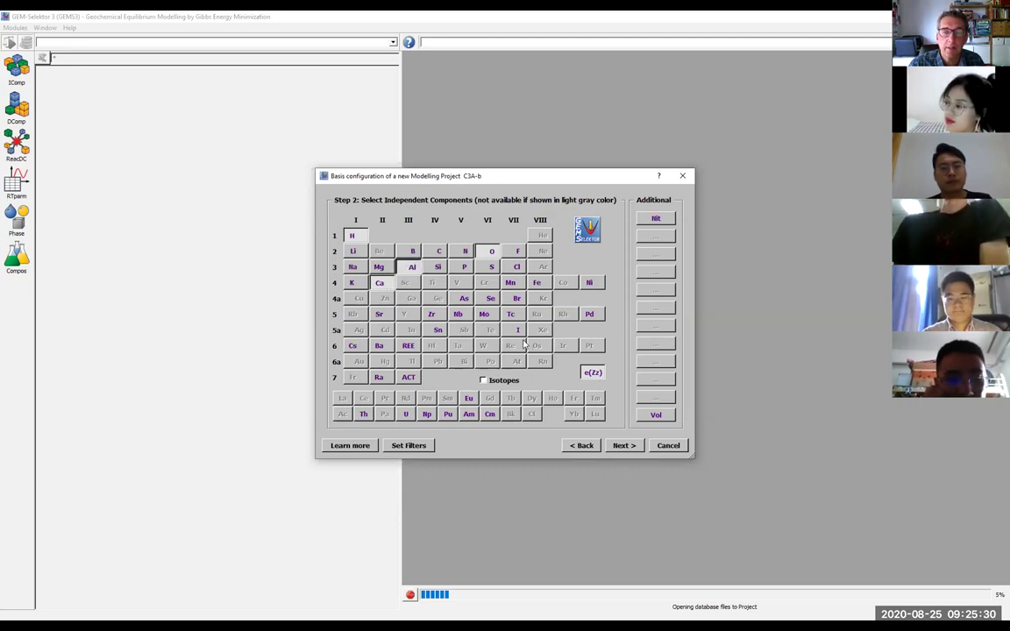
left_click(491, 267)
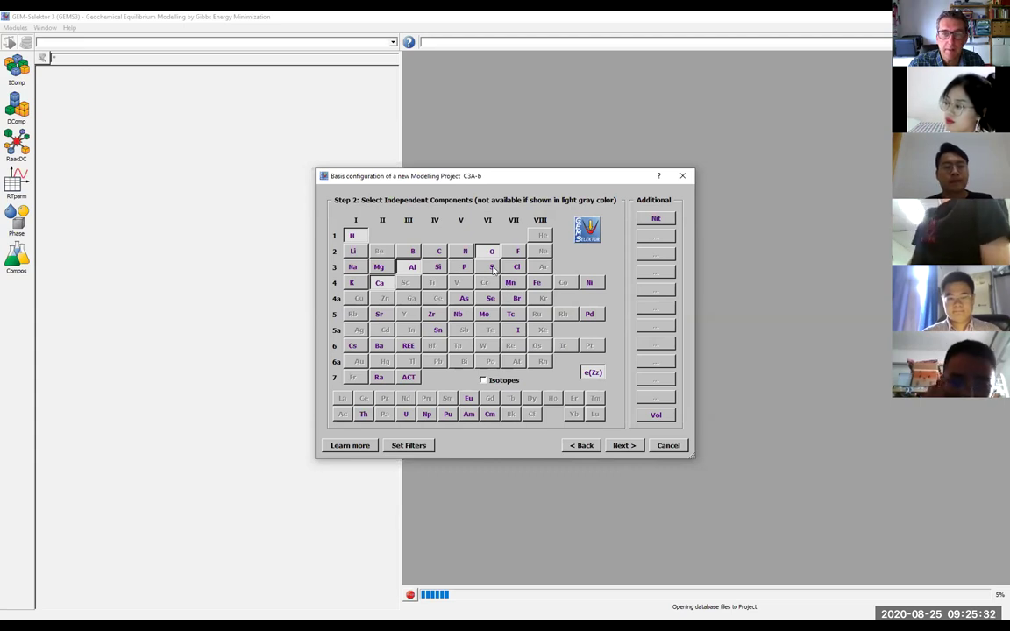
left_click(439, 252)
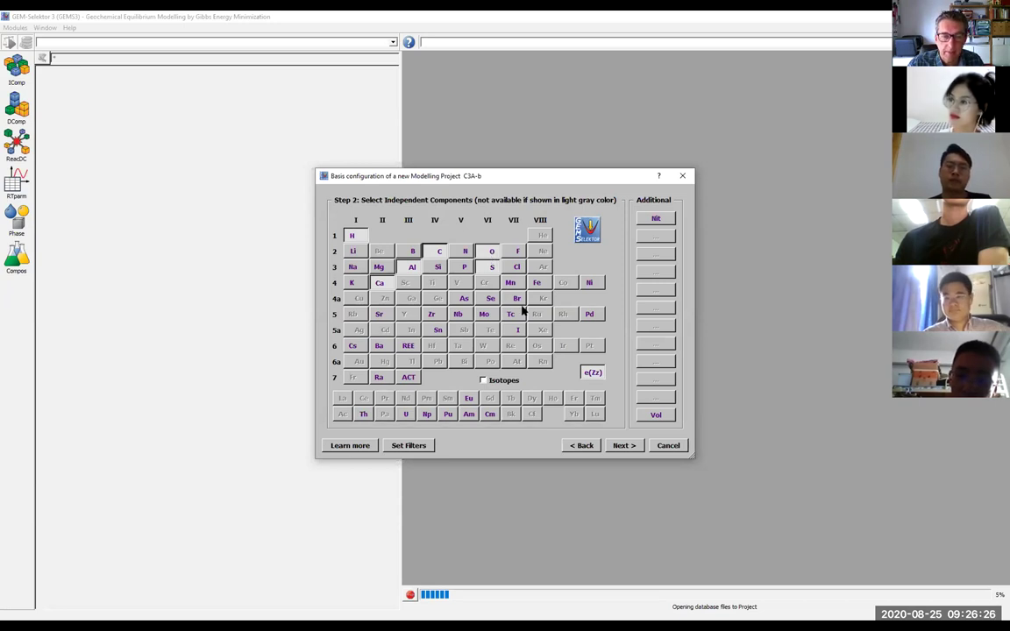
left_click(624, 446)
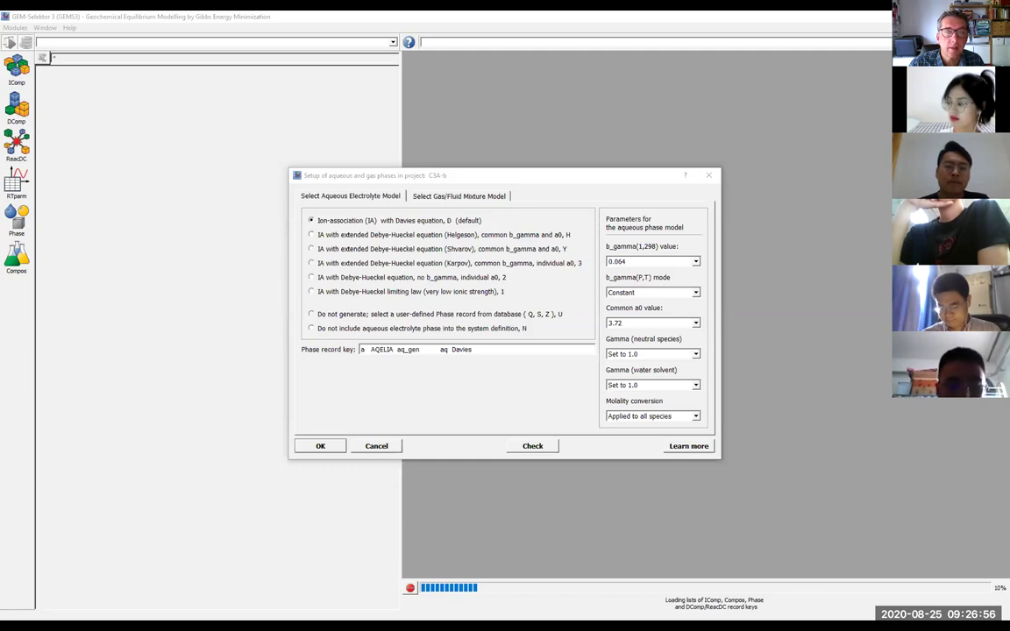
Switch to the PowerPoint presentation and show slide 31, on selecting elements for C3A hydration, as a slide show
key("alt+Tab")
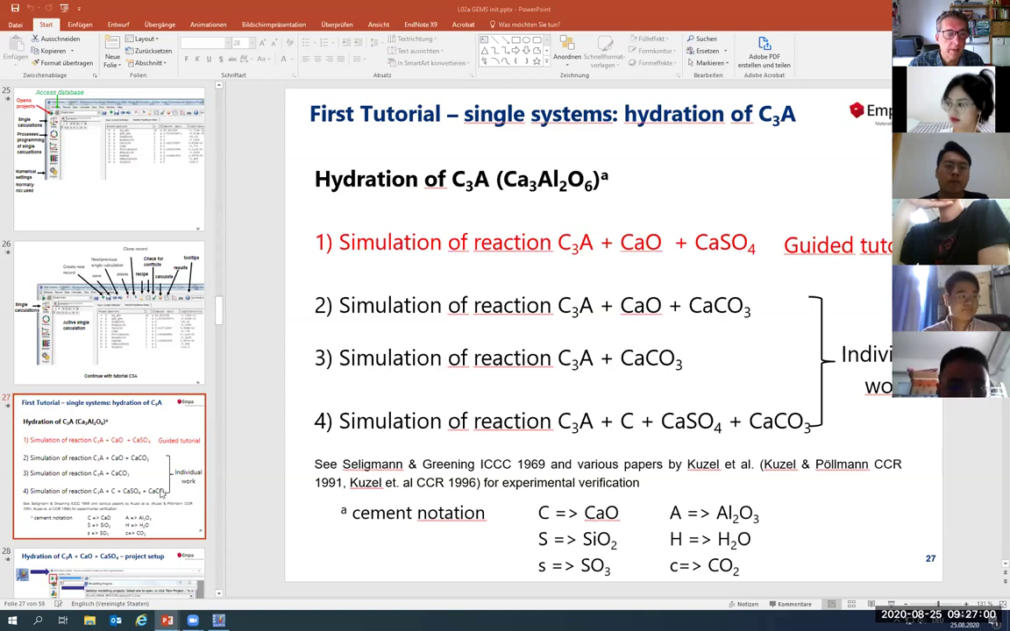
scroll(147, 447, "down", 2)
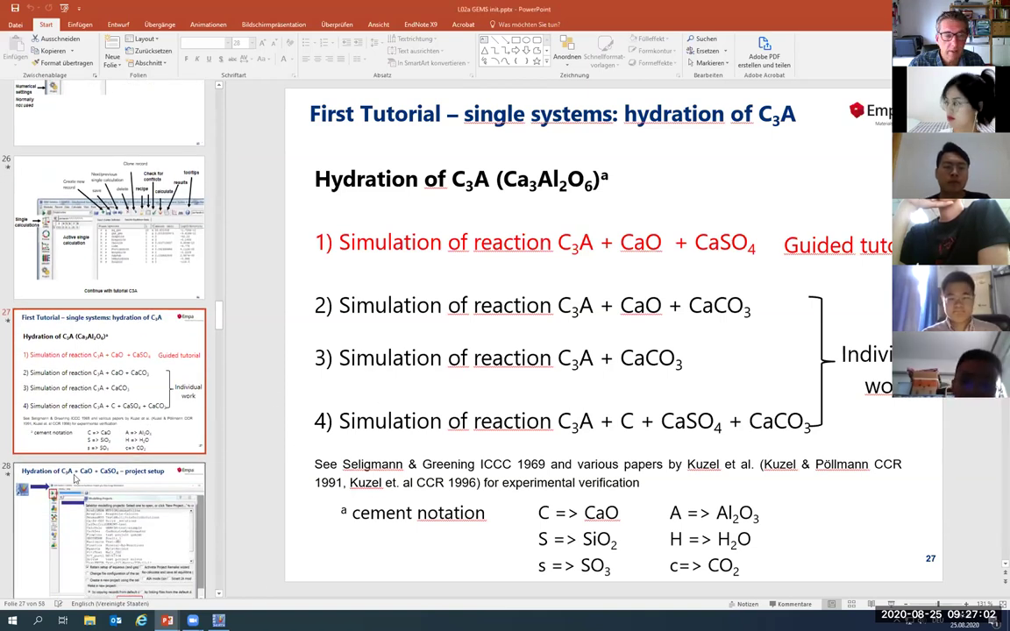
scroll(93, 513, "down", 2)
scroll(93, 513, "down", 10)
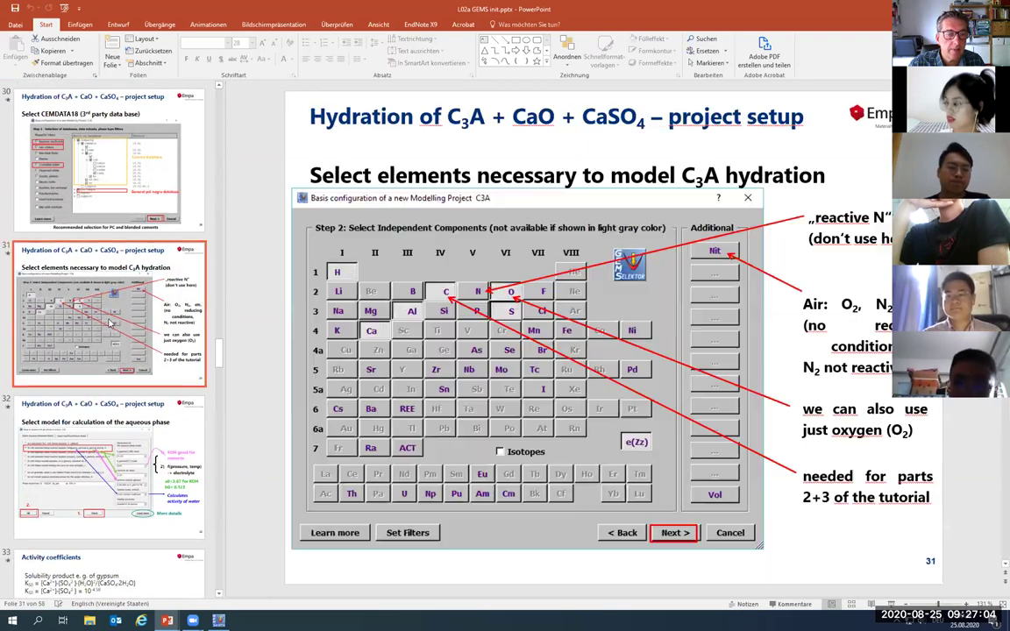
left_click(99, 292)
key("shift+F5")
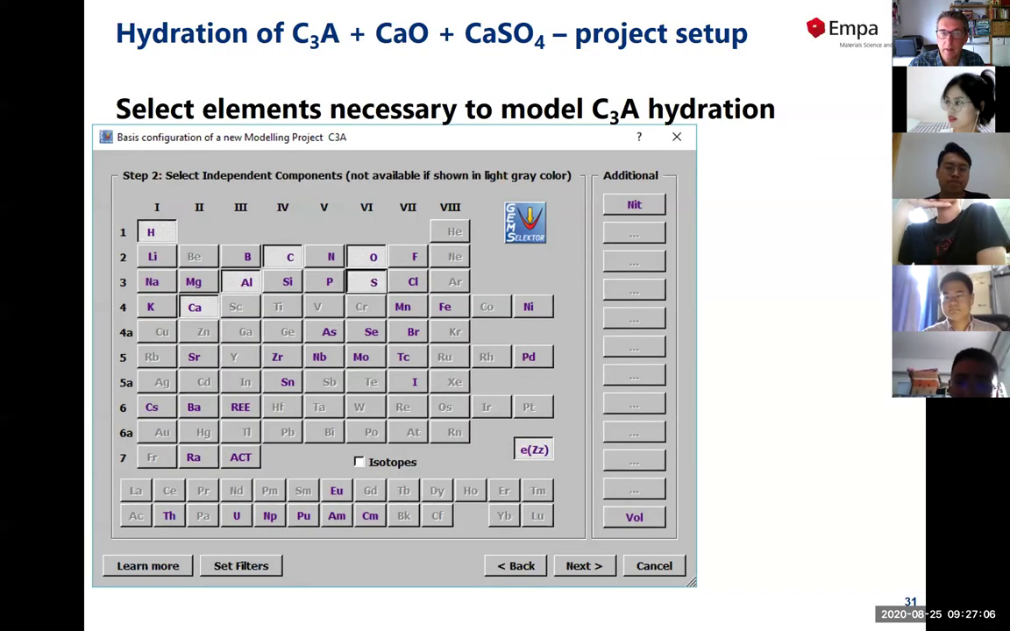
Reveal the slide's annotations on Nit, reactive N, oxygen and carbon one after another
left_click(766, 451)
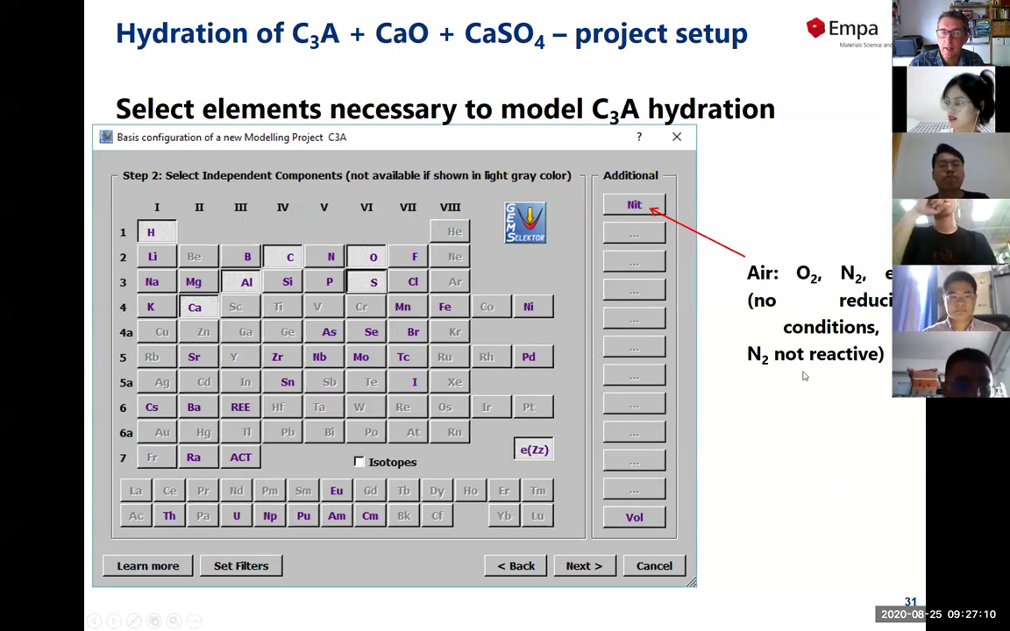
left_click(775, 464)
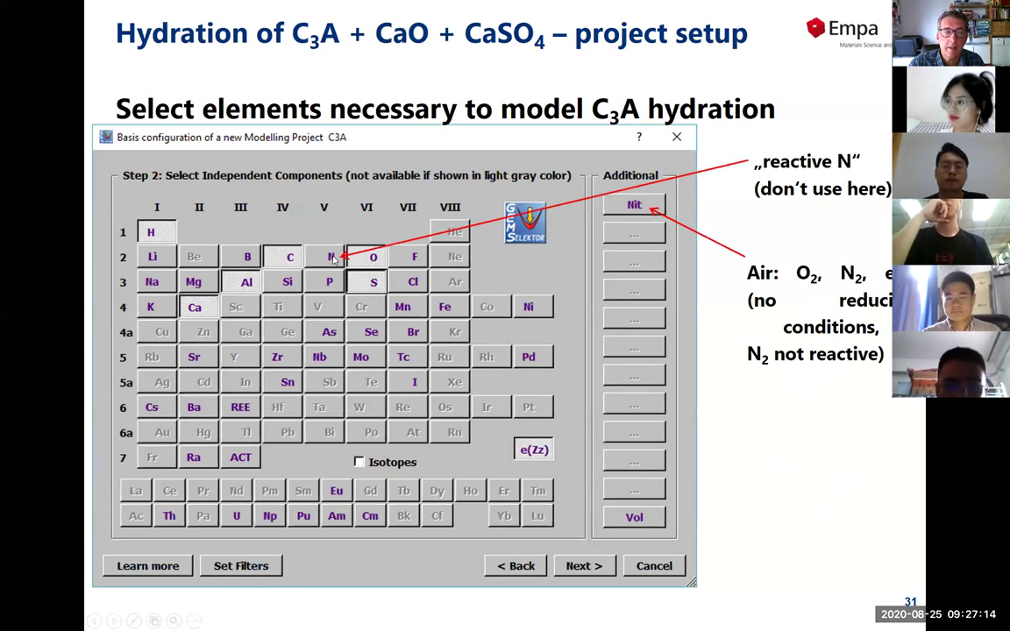
left_click(780, 430)
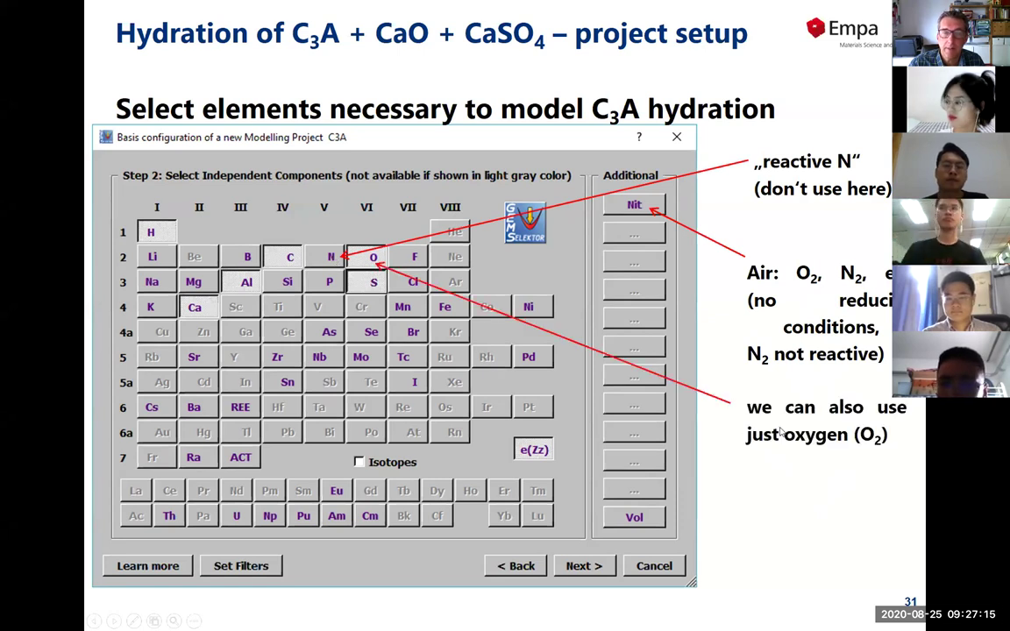
left_click(825, 537)
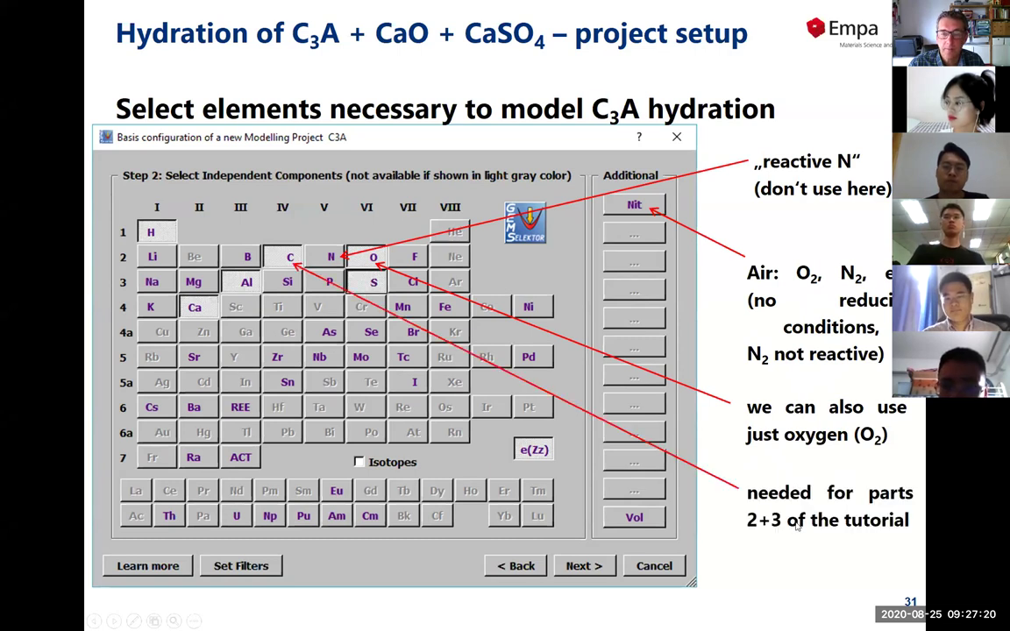
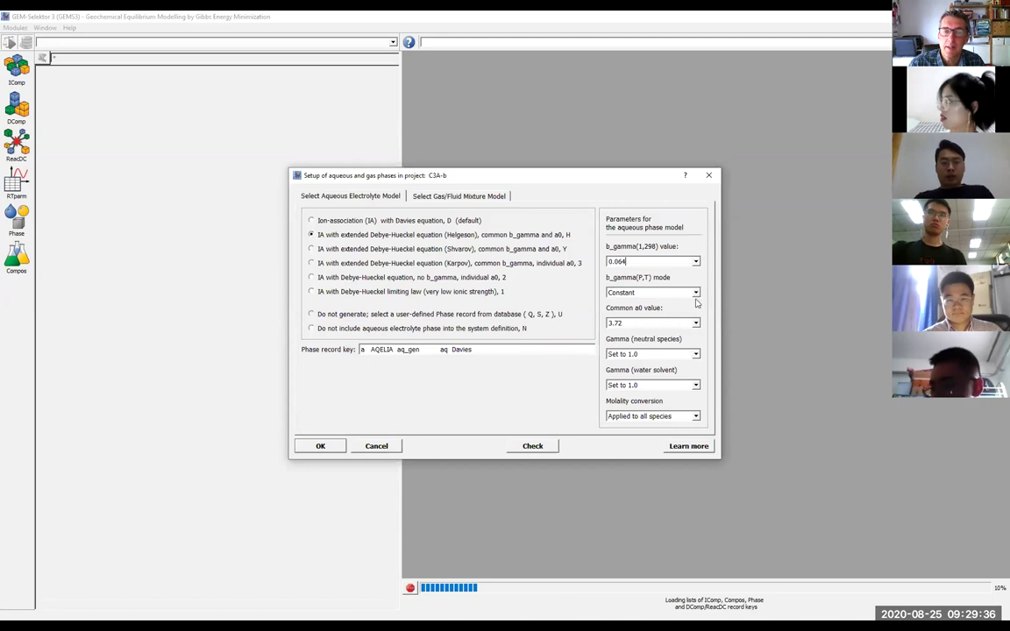
Set the b_gamma(P,T) mode of the aqueous phase model to KOH
left_click(693, 293)
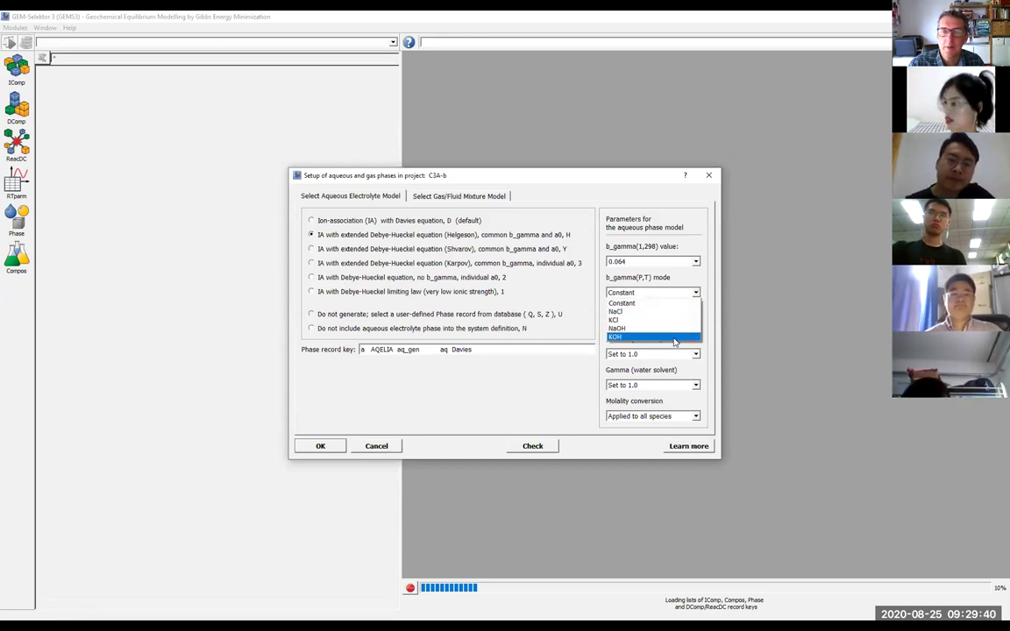
left_click(674, 339)
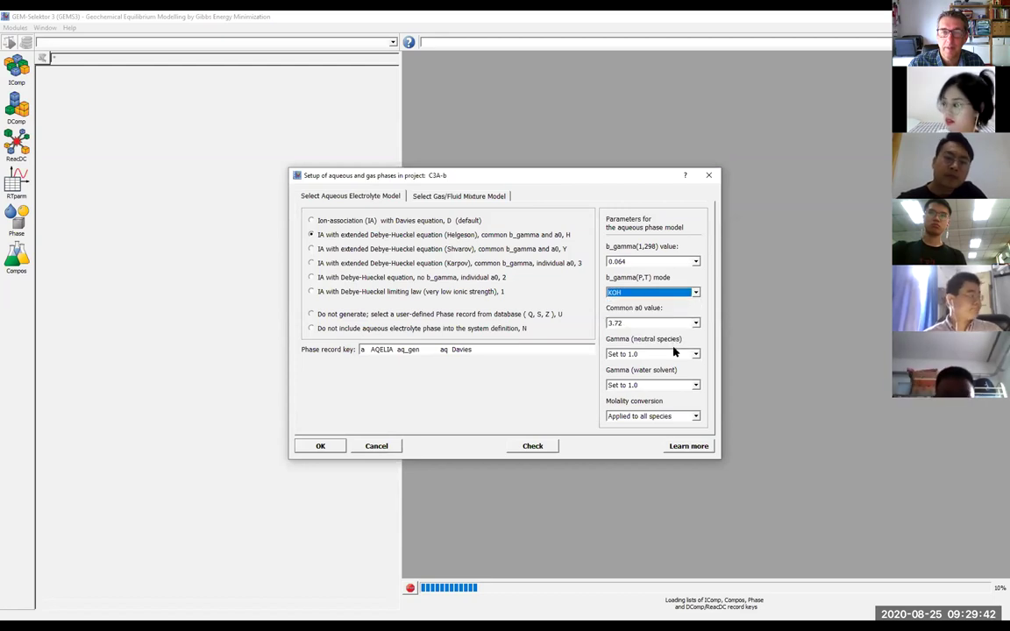
Set the aqueous model's b_gamma(1,298) value to 0.123 and its common a0 value to 3.67
left_click(675, 261)
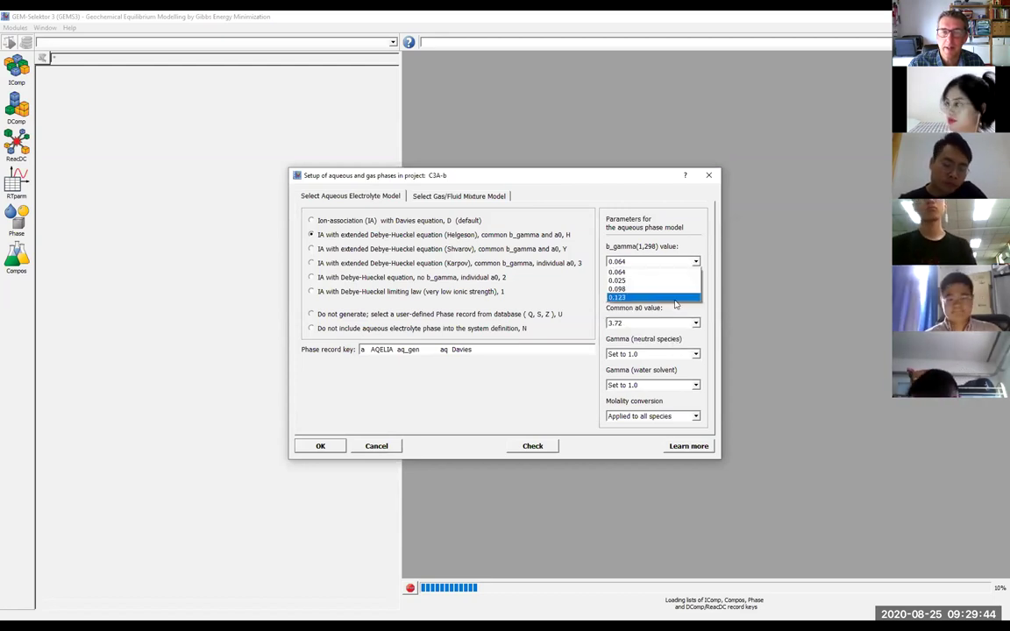
left_click(675, 298)
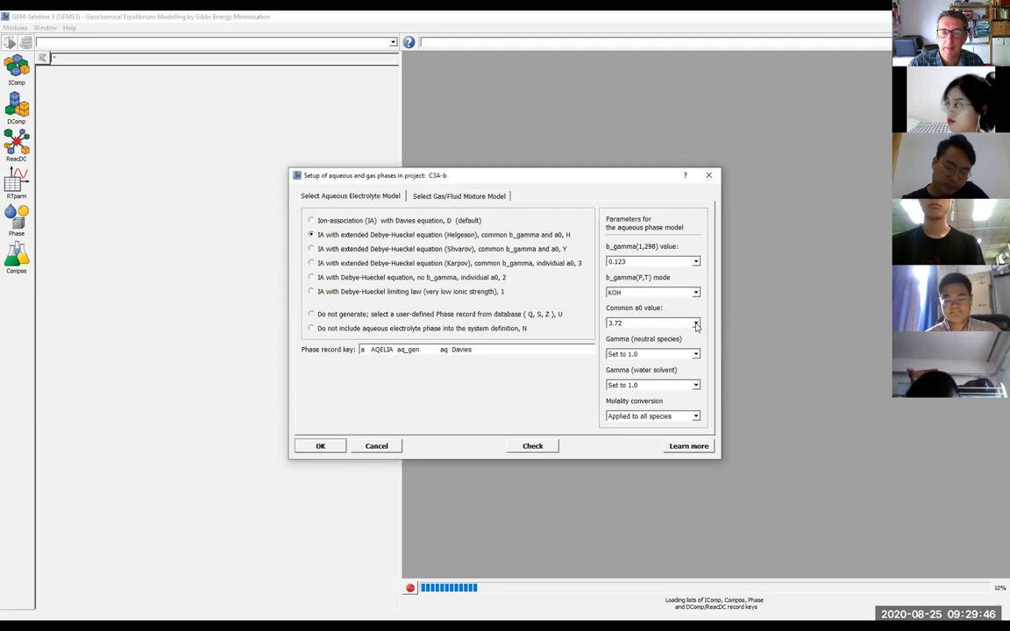
scroll(697, 326, "down", 1)
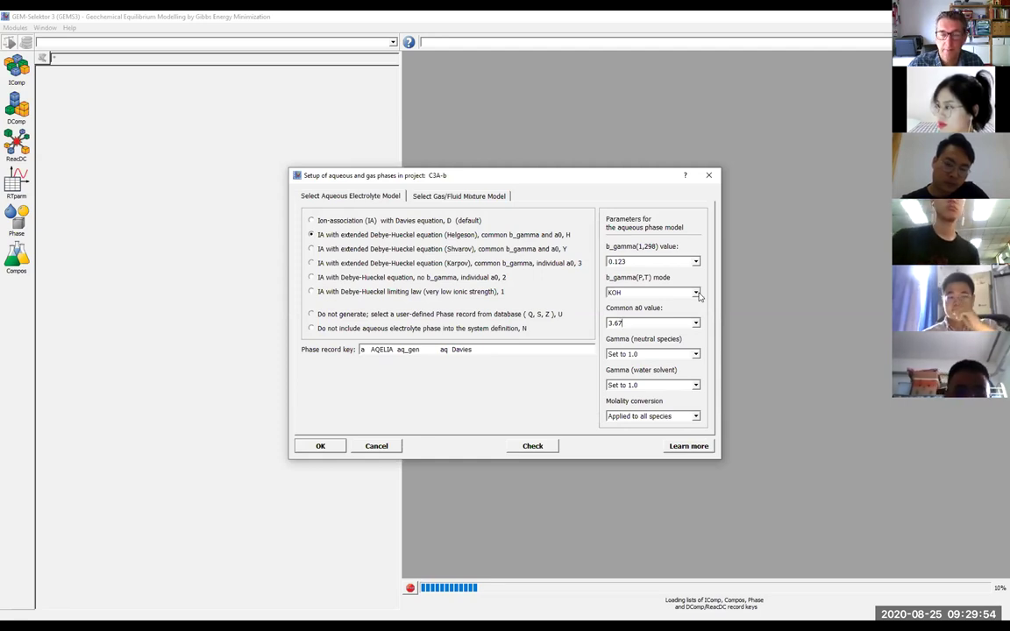
Set gamma to "Calculate as b_gamma*IS" for neutral species and "From osmotic coefficient" for water, and check and accept the phase setup
left_click(689, 353)
left_click(682, 374)
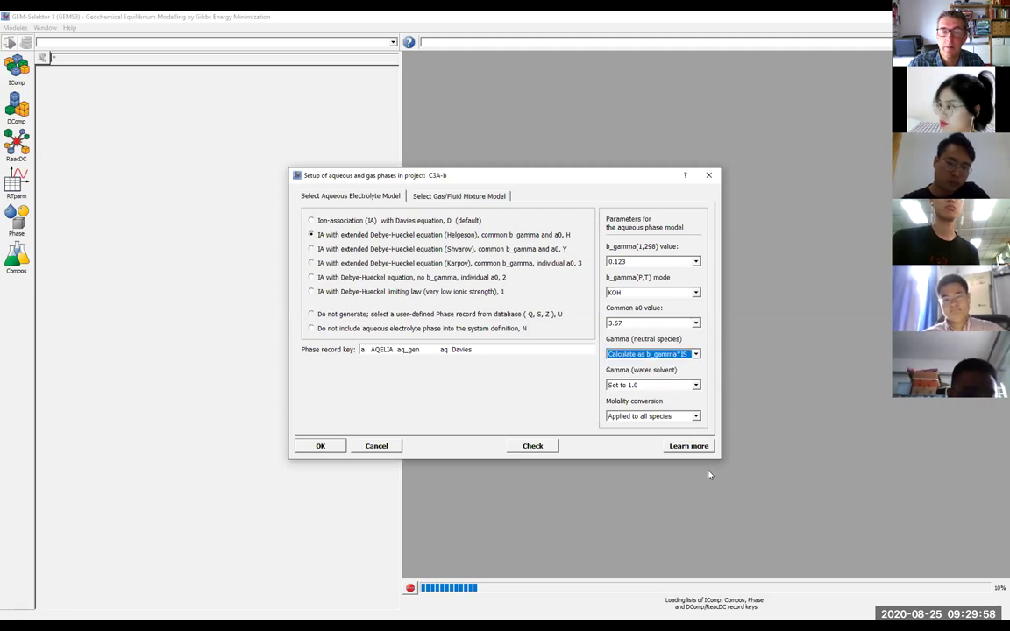
left_click(695, 386)
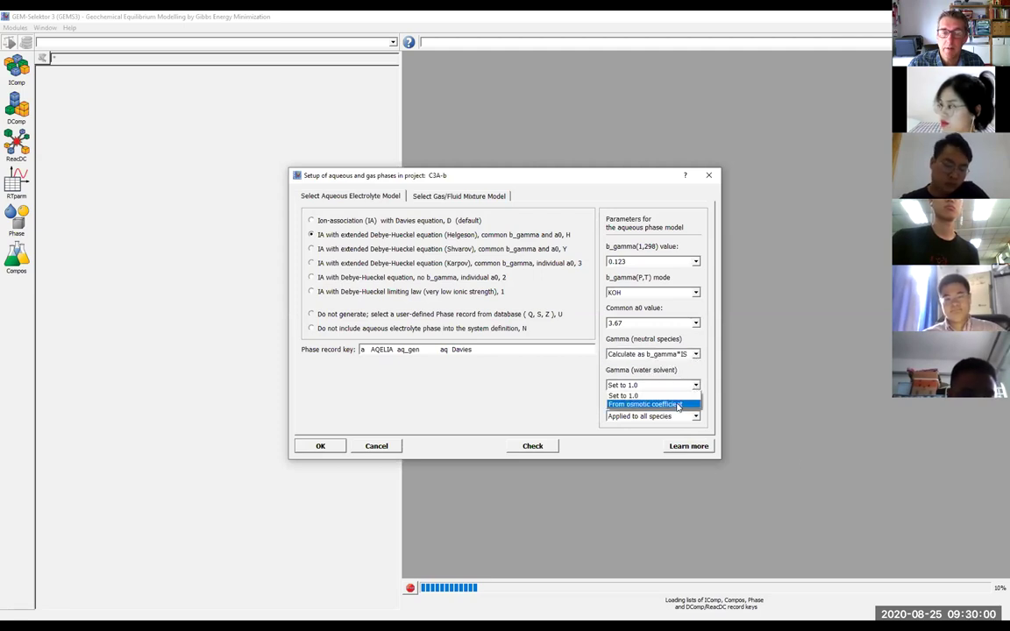
left_click(653, 408)
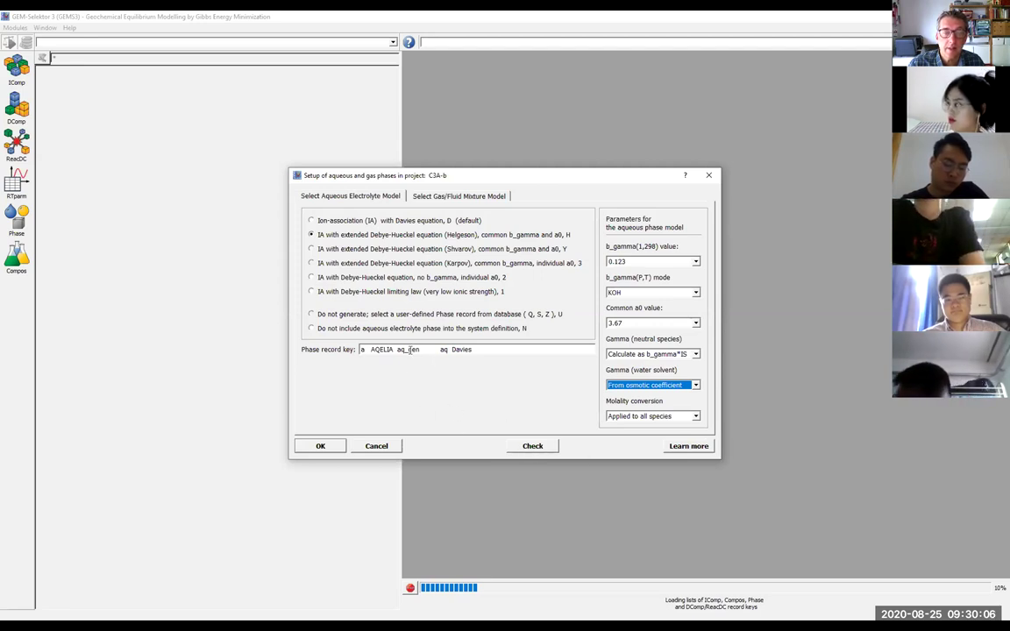
left_click(537, 448)
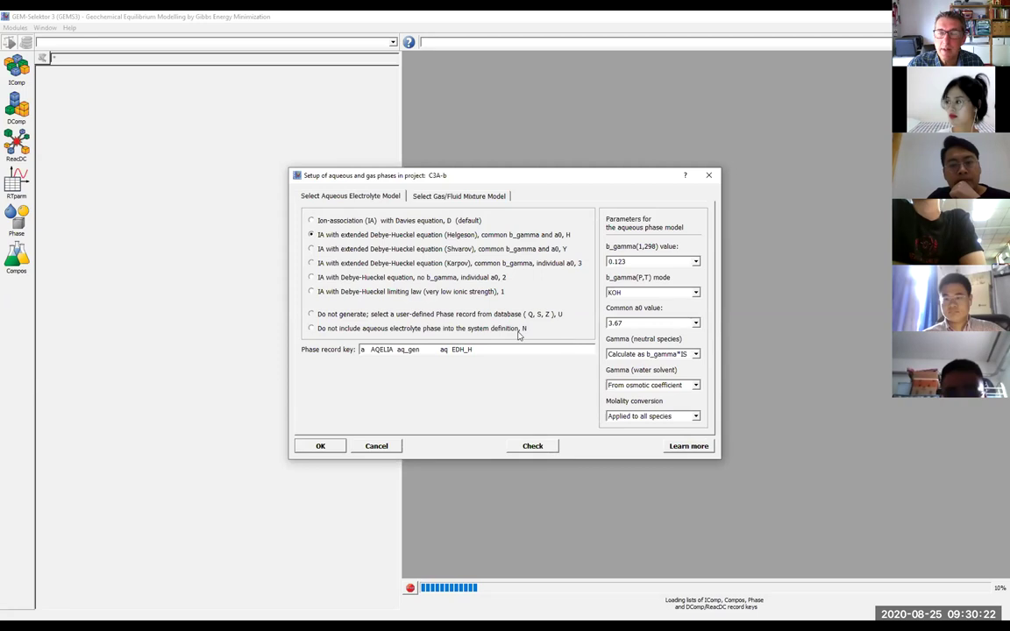
left_click(330, 449)
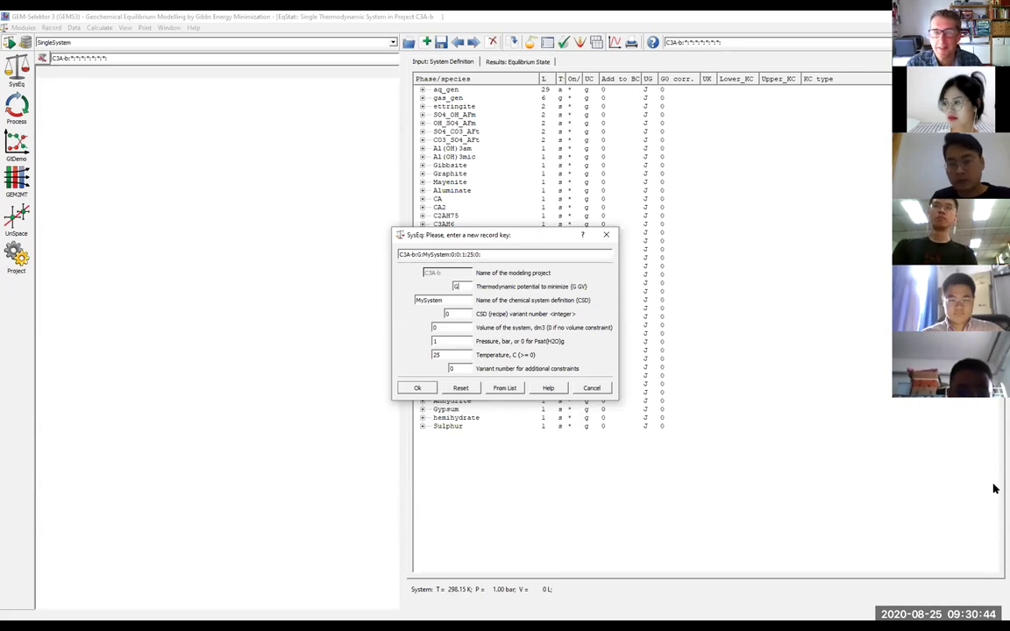
Create the new system record with C3A-Cs as the name of the chemical system definition
left_click_drag(444, 301, 412, 303)
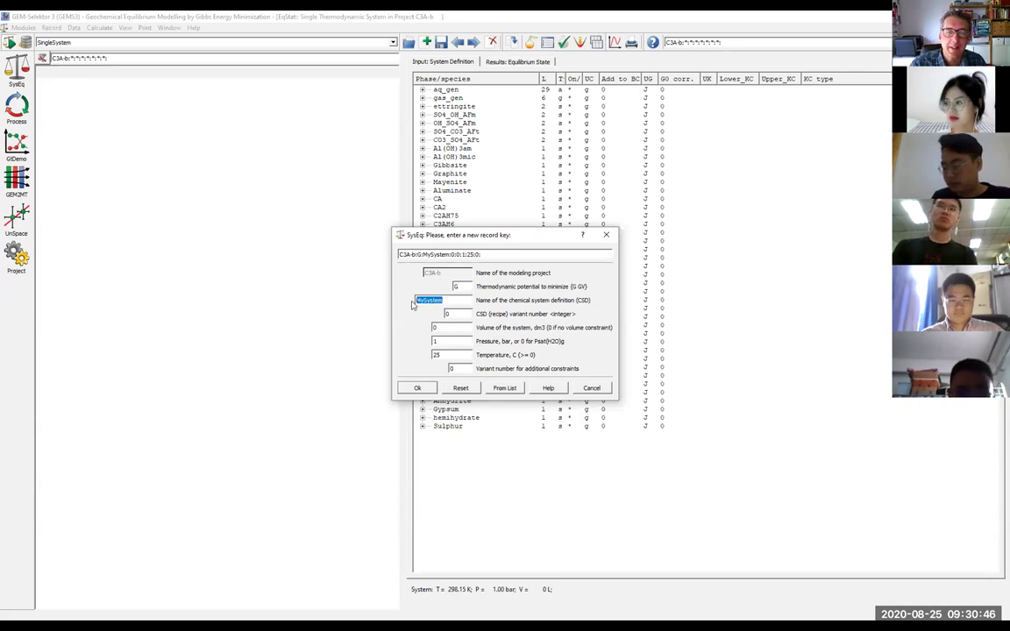
type("C3A-Cs")
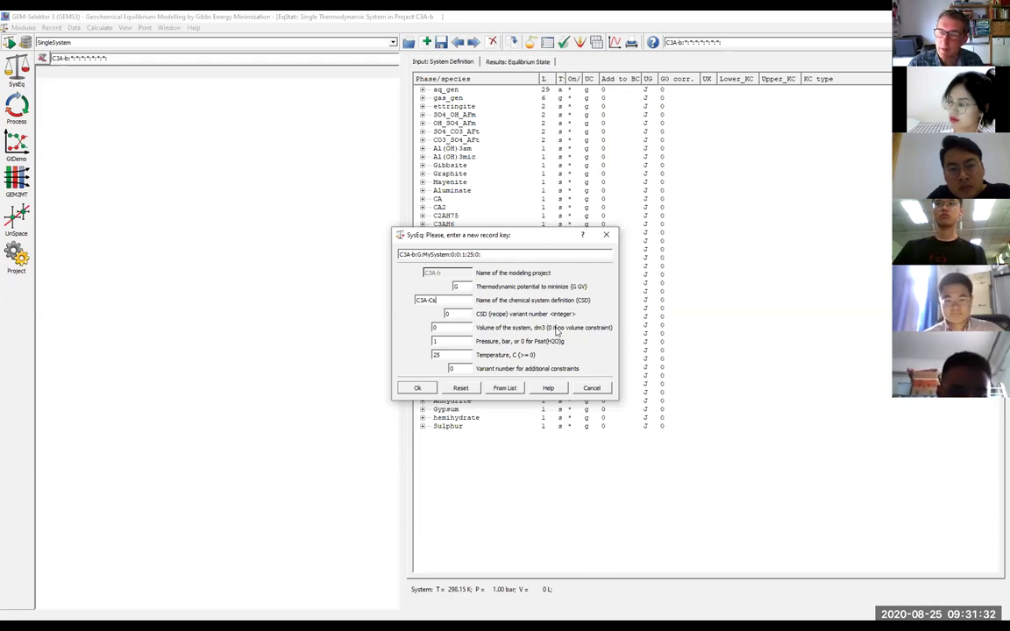
left_click(435, 341)
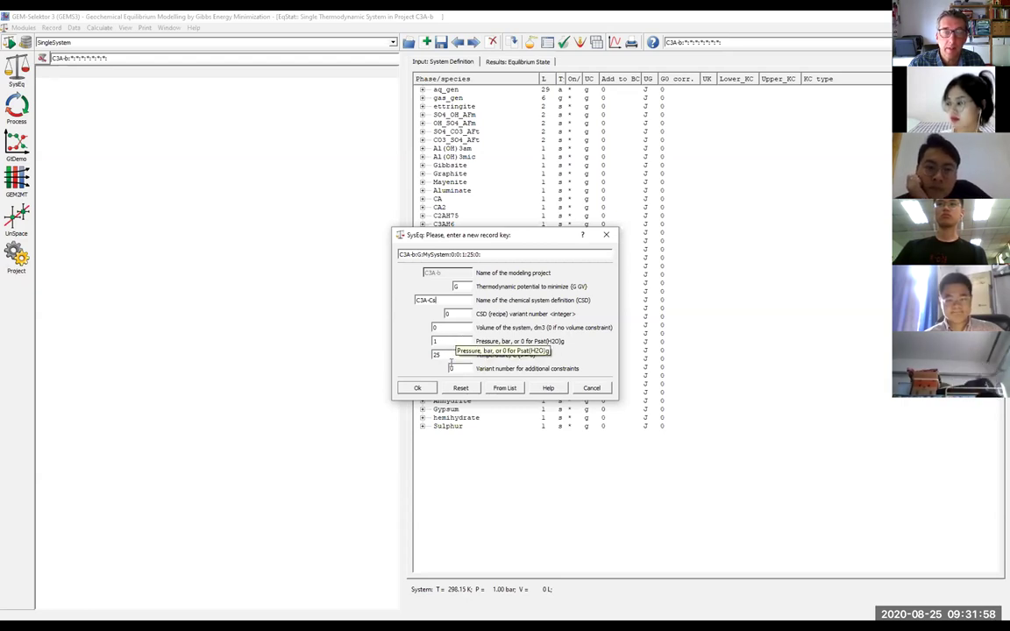
left_click(448, 355)
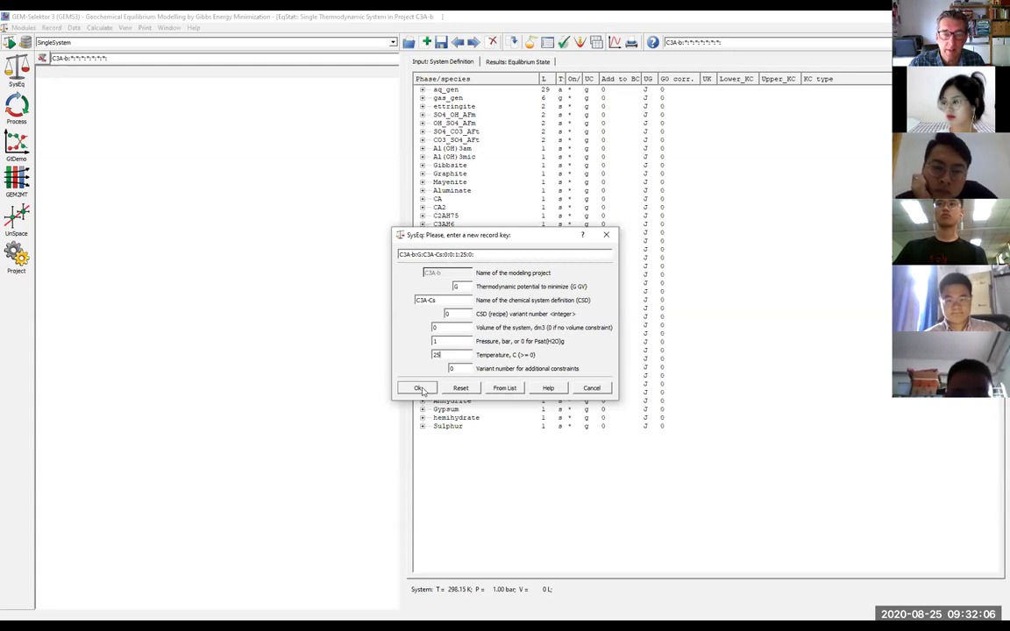
left_click(421, 390)
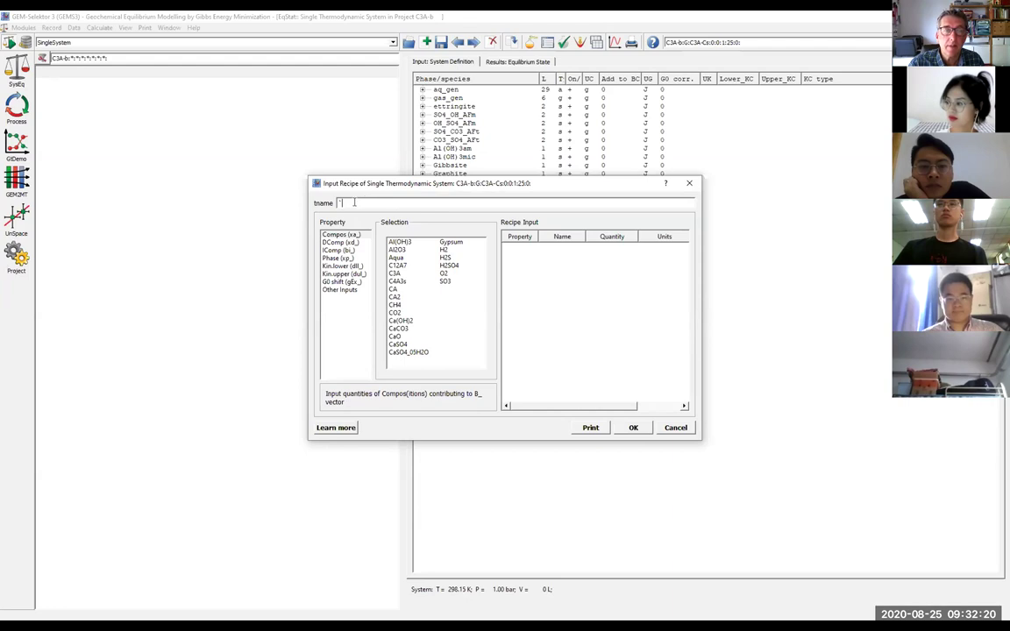
Enter C3A + CaSO4 as the name of the thermodynamic system's input recipe
type("C3")
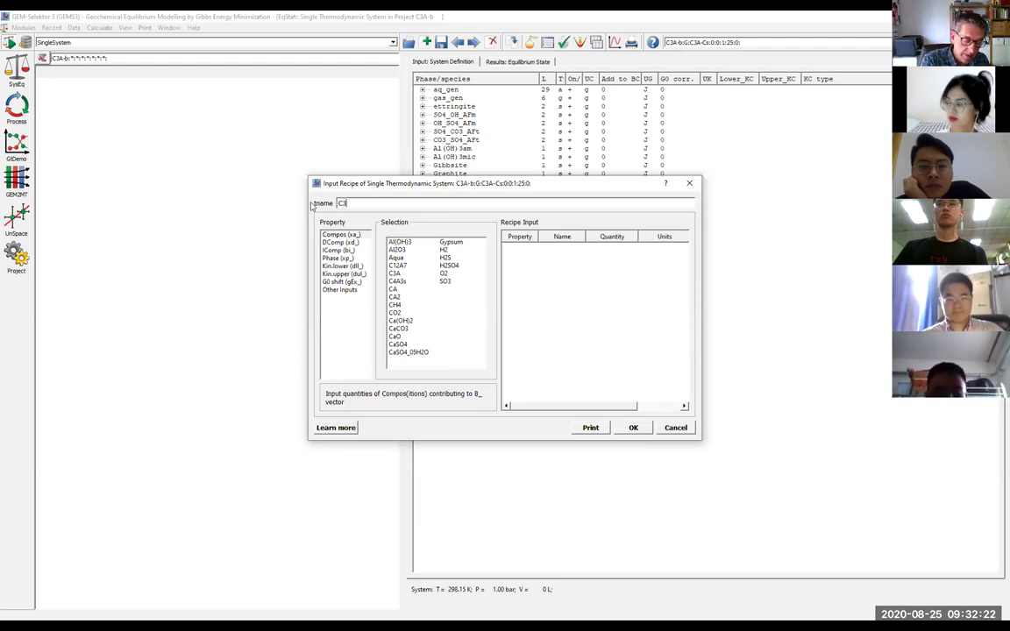
type("A ")
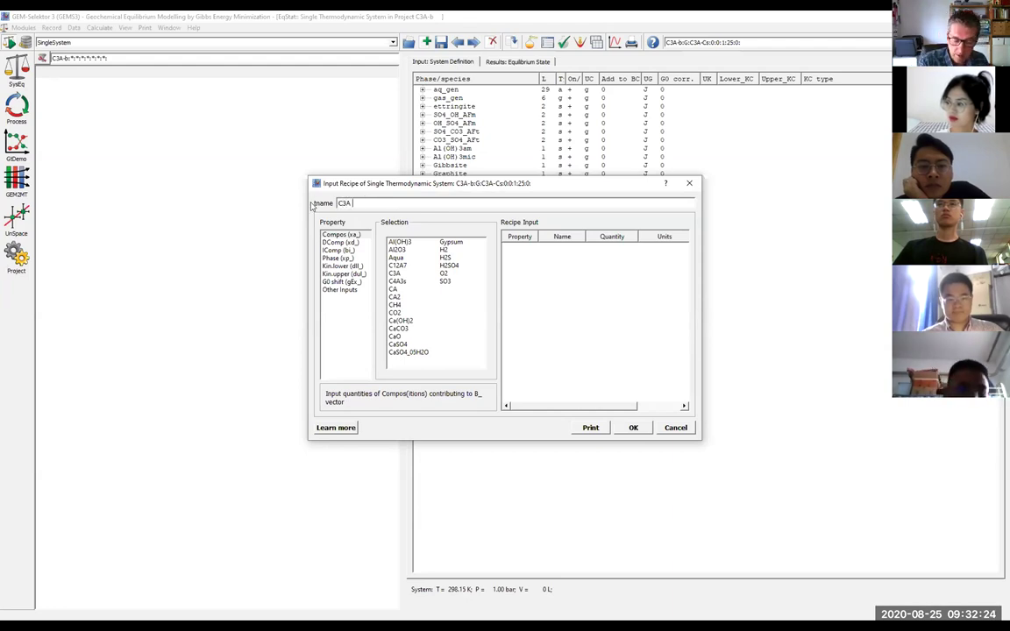
type("+ CaSO")
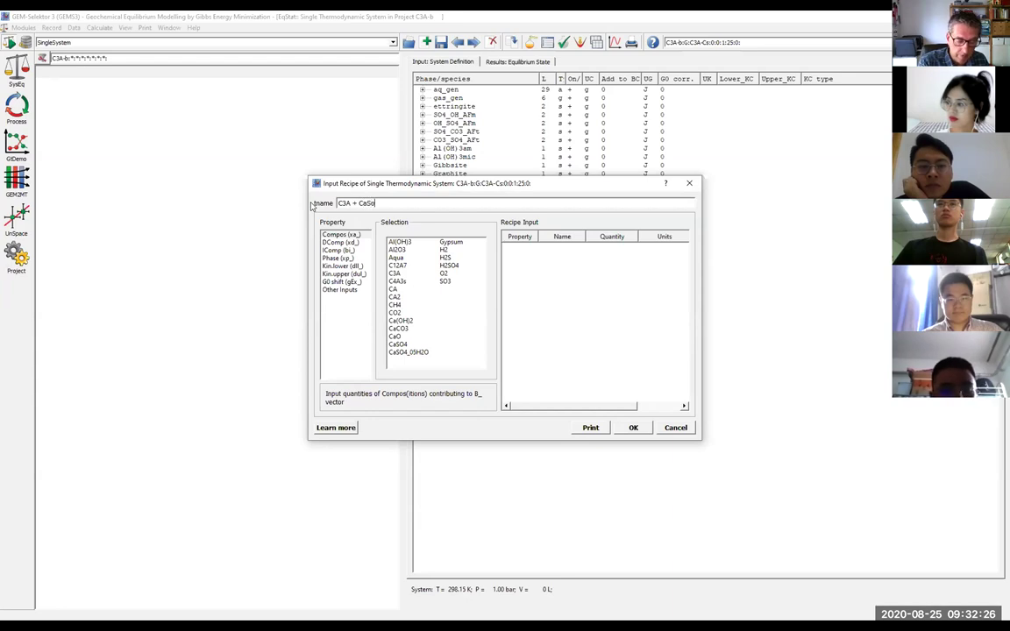
key("BackSpace")
key("BackSpace")
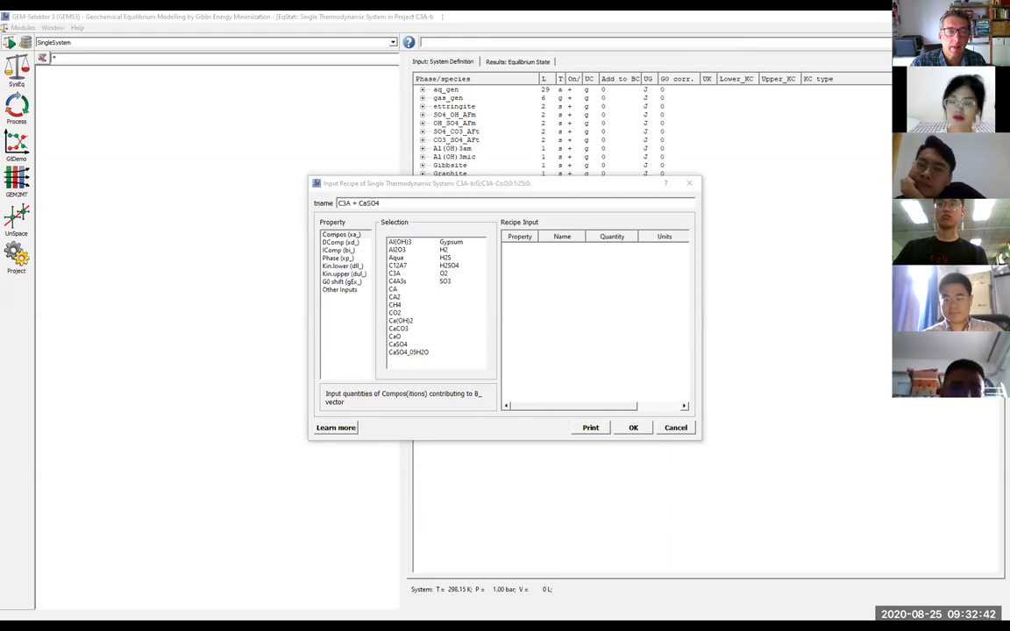
Switch to the PowerPoint presentation to view the slide on selecting the right aqueous electrolyte model
key("alt+Tab")
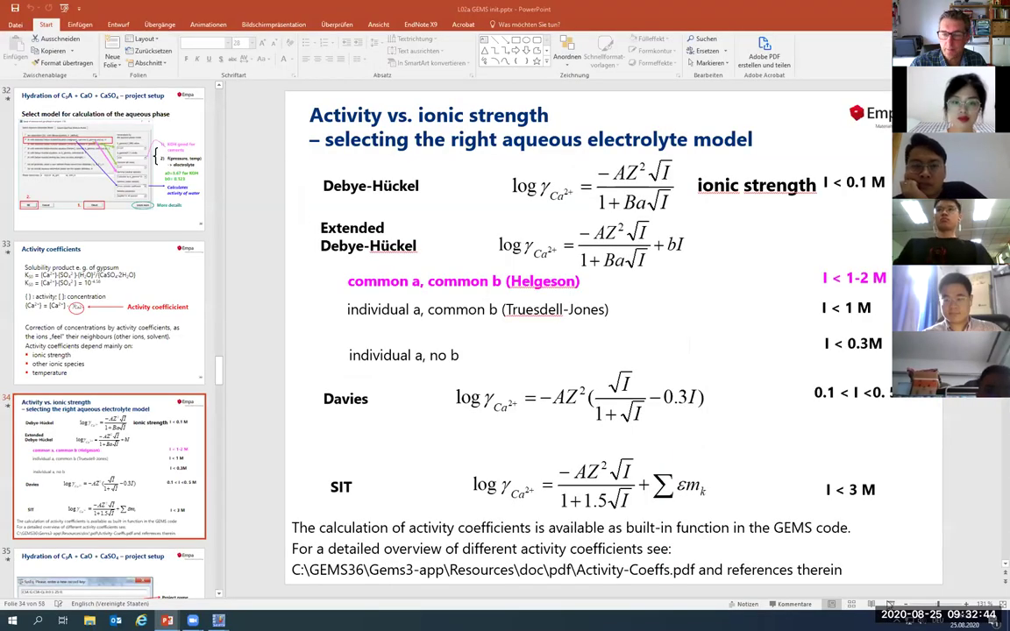
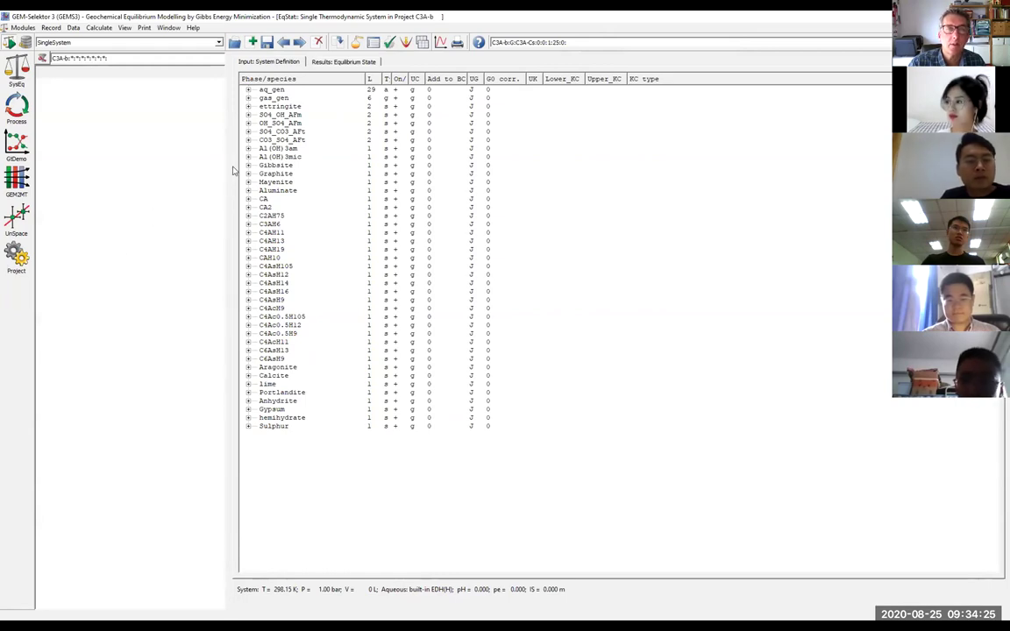
Reopen the input recipe of the C3A-Cs system with the name C3A + CaSO4
left_click(252, 42)
type("C3A + CaSO4")
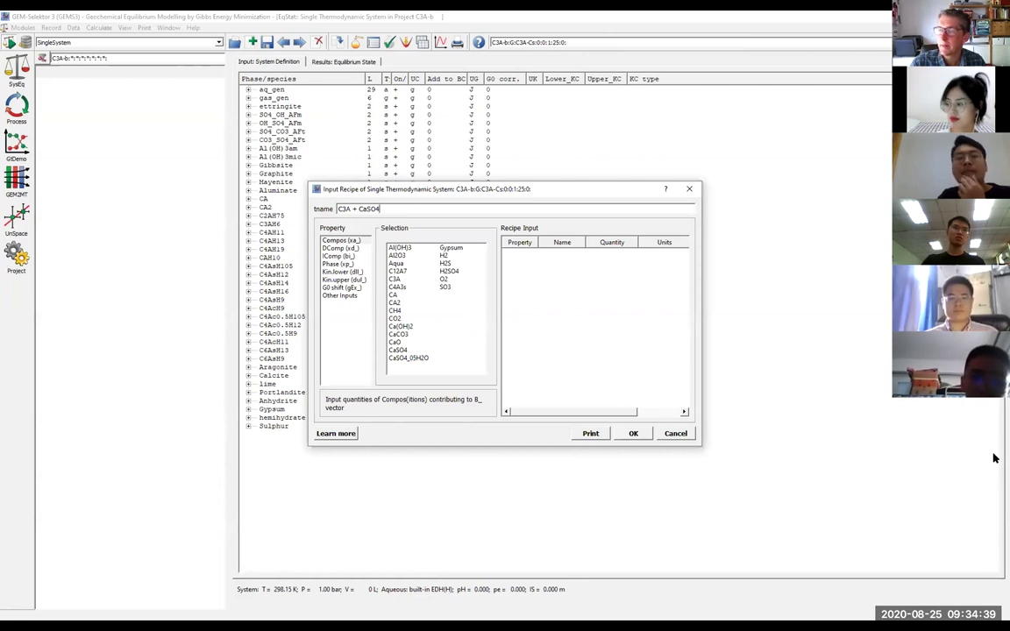
Examine the recipe's property categories, from Compos and IComp through Phase, kinetic limits and G0 shift to Other Inputs, and return to Compos
left_click(342, 241)
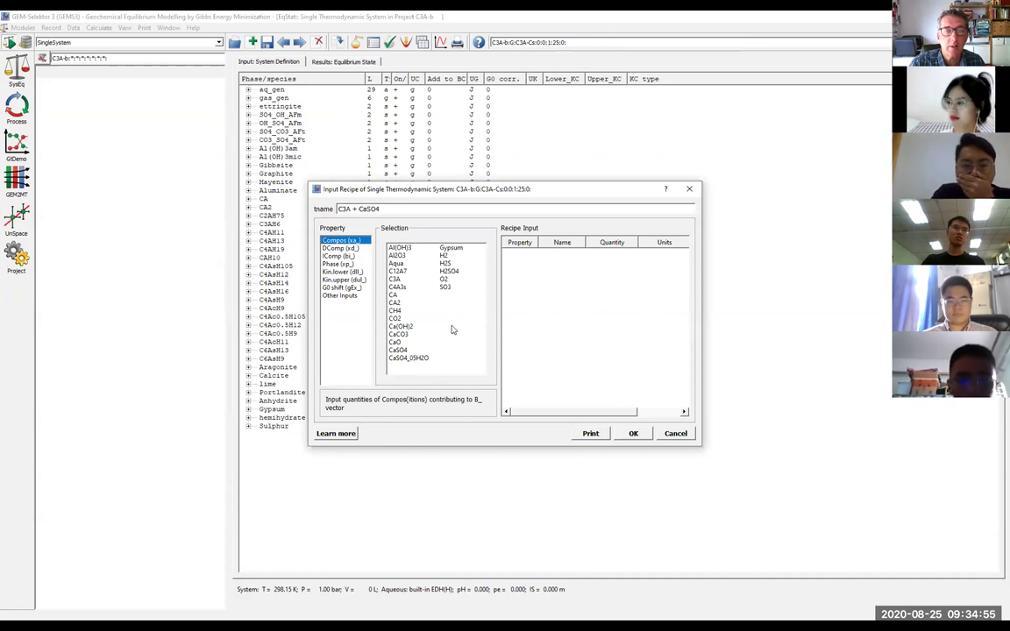
left_click(342, 256)
left_click(340, 263)
left_click(339, 271)
left_click(341, 288)
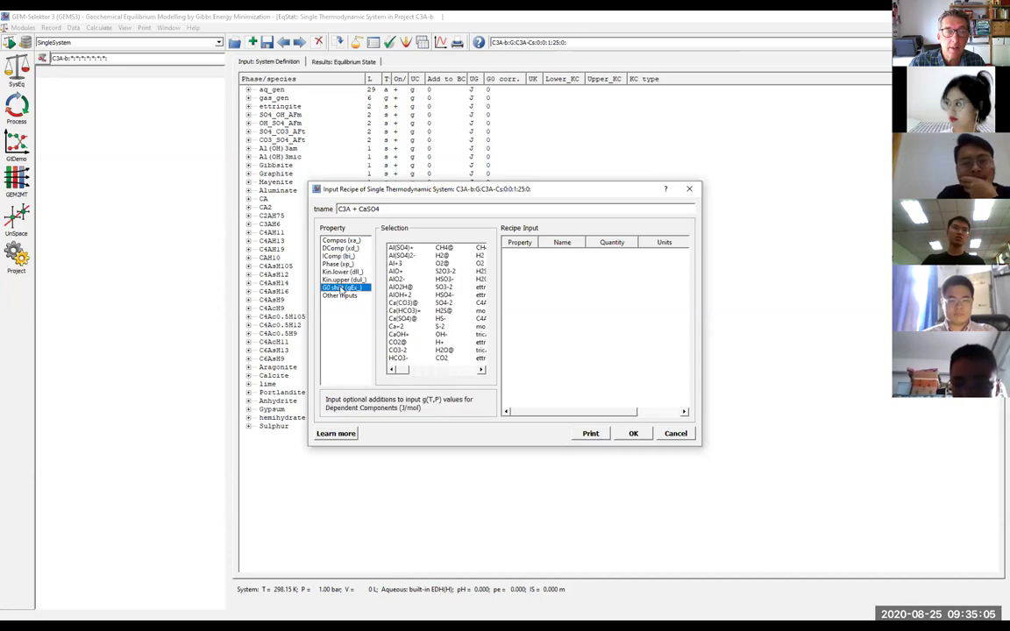
left_click(340, 296)
left_click(342, 241)
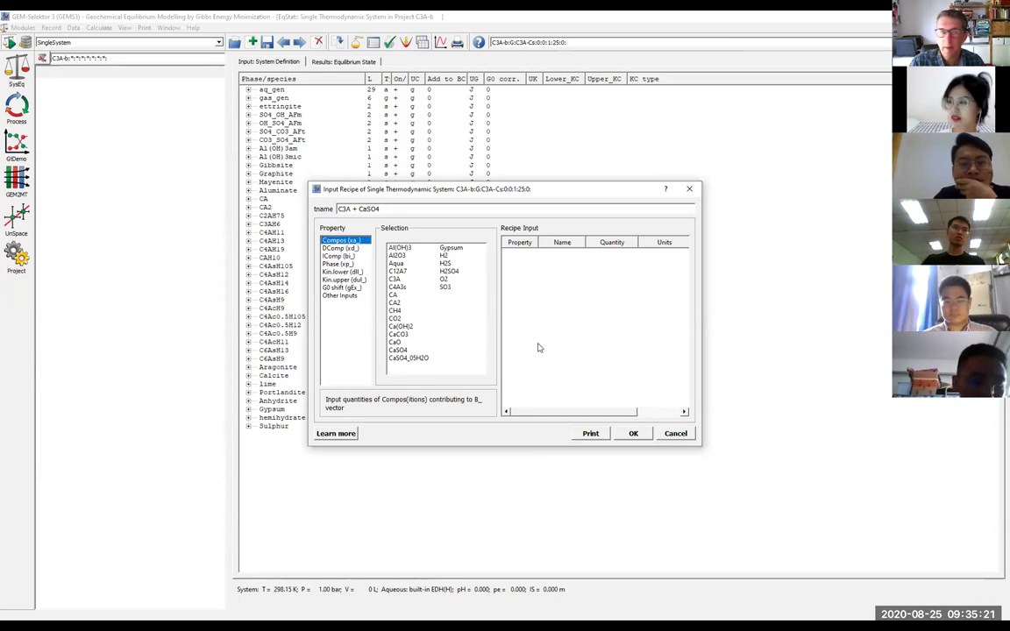
Add 50 g of Aqua and 5 g of C3A to the recipe as Compos inputs
left_click(396, 263)
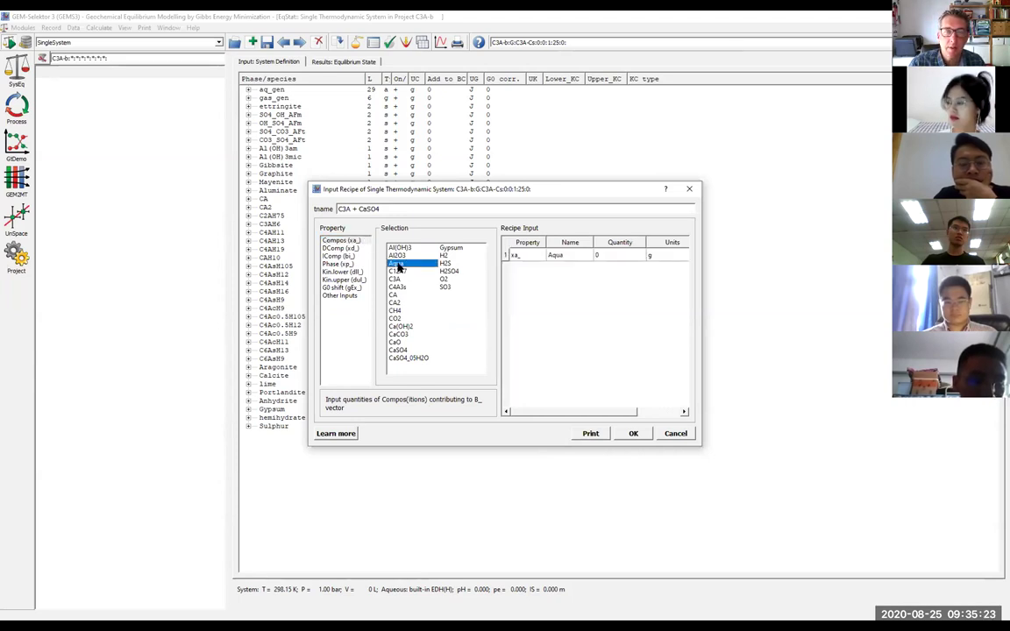
double_click(614, 255)
type("5")
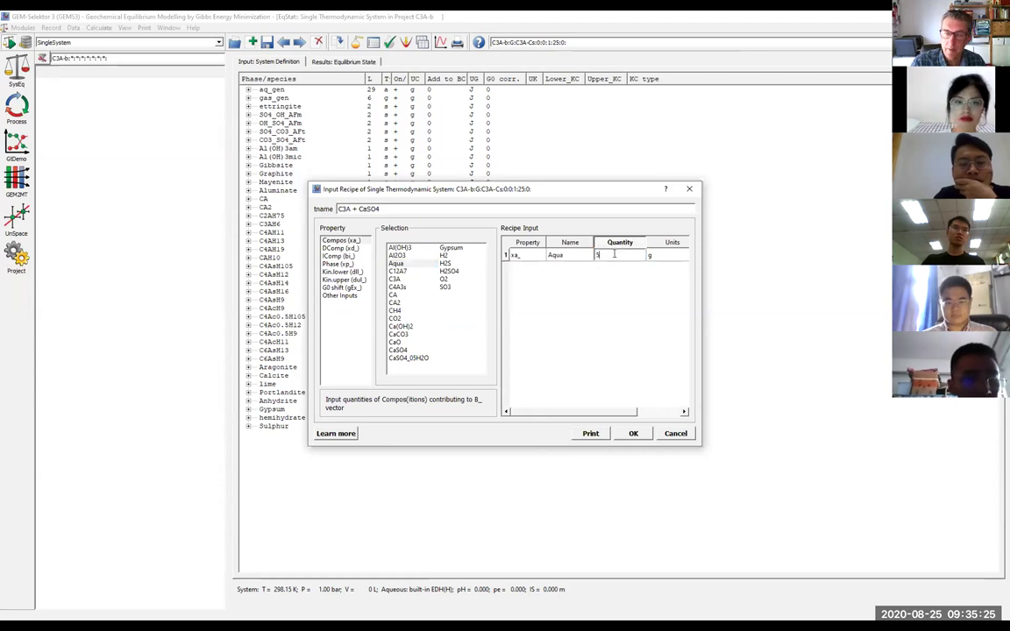
type("0")
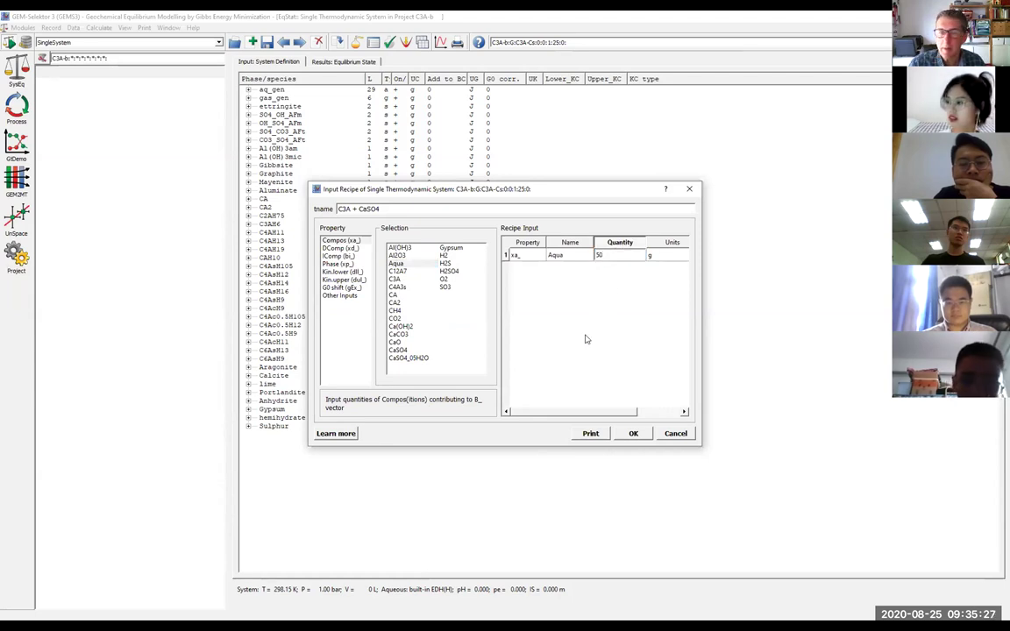
left_click(396, 279)
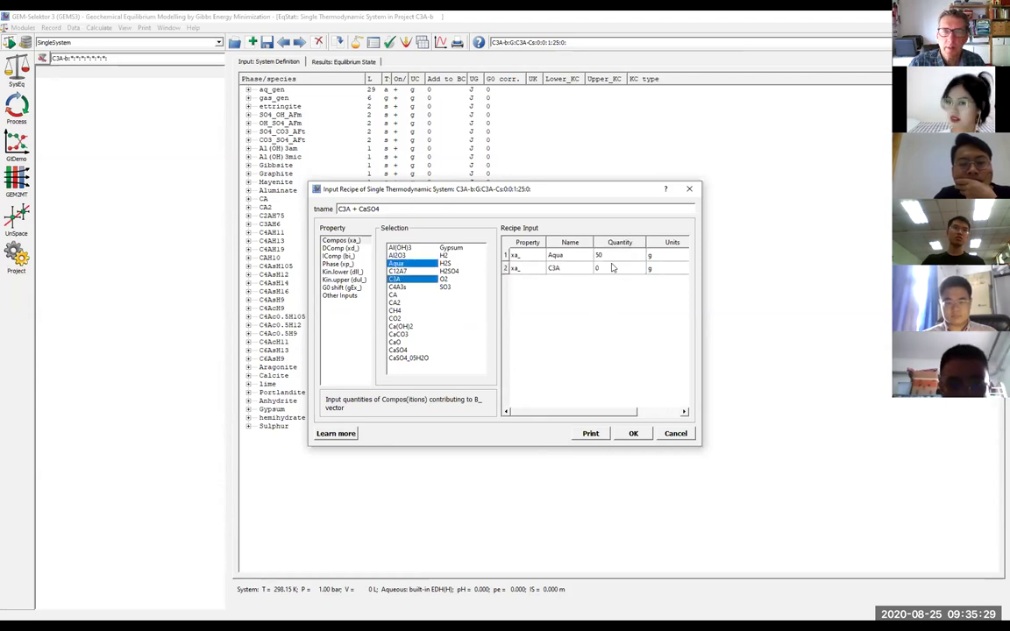
double_click(613, 268)
type("5")
key("Return")
left_click(613, 331)
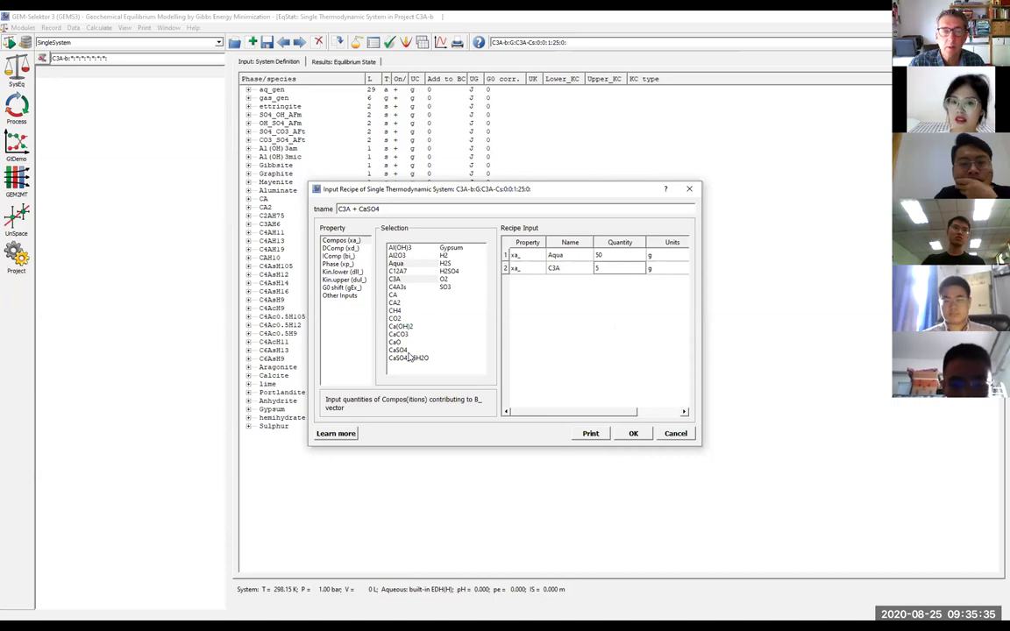
Add 2.5 g of CaO and 2.52 g of CaSO4 to the recipe
left_click(399, 342)
left_click(603, 282)
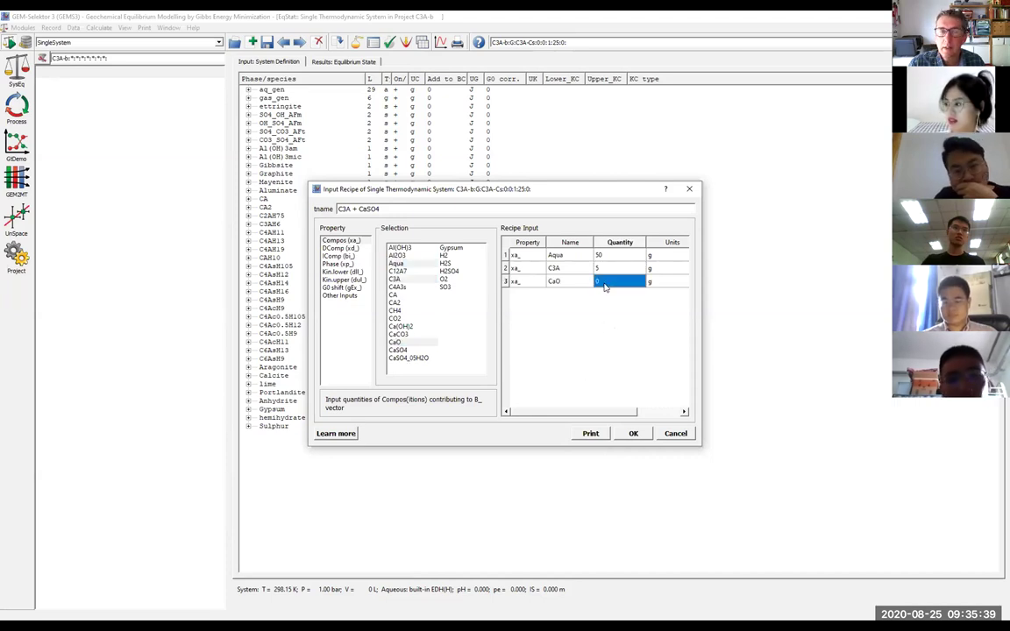
type("2.5")
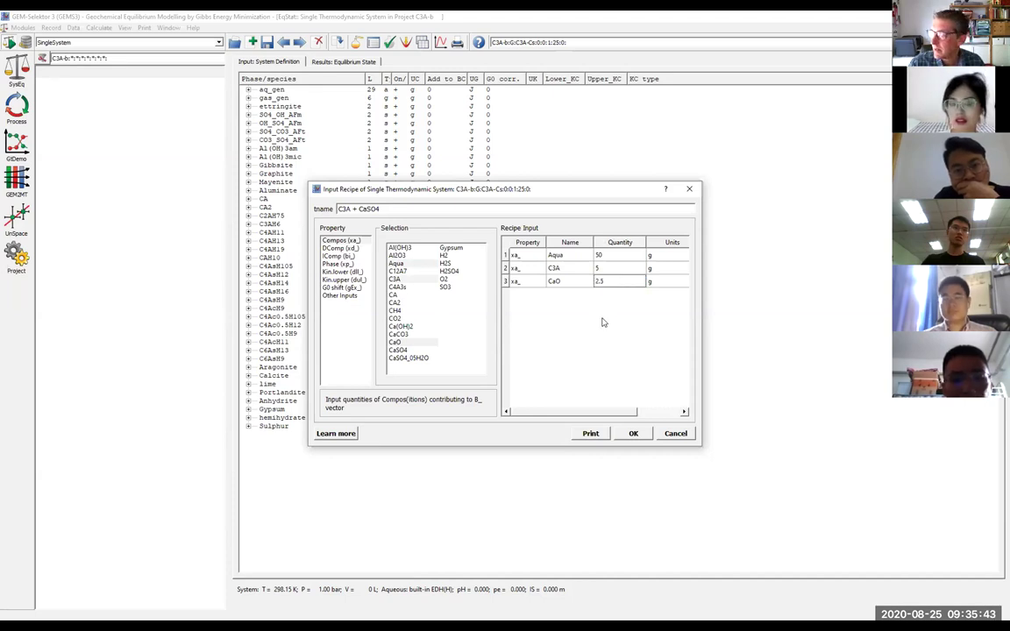
left_click(401, 350)
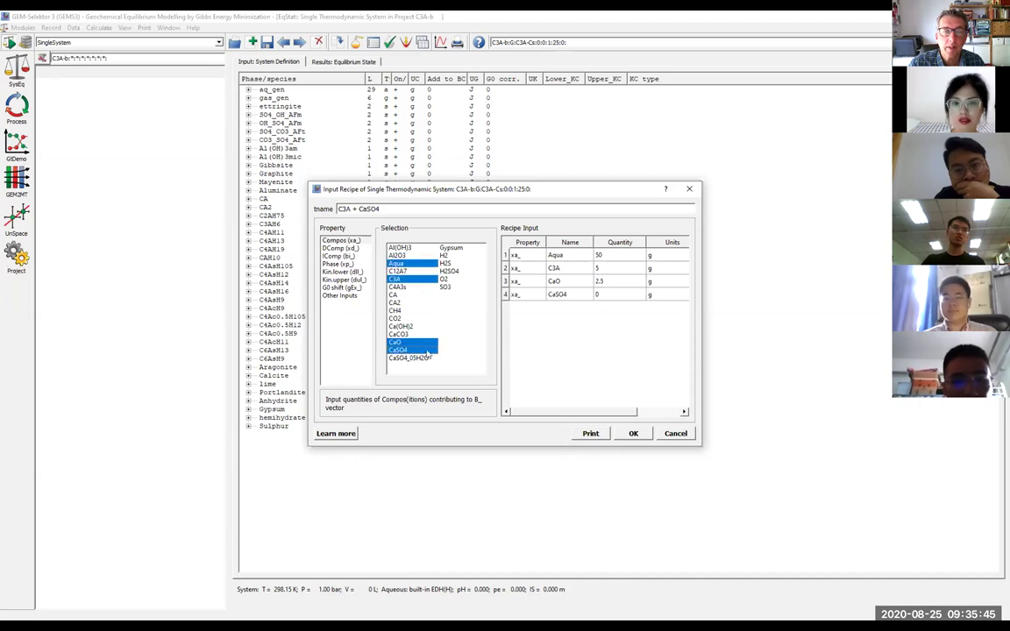
left_click(619, 296)
type("2.52")
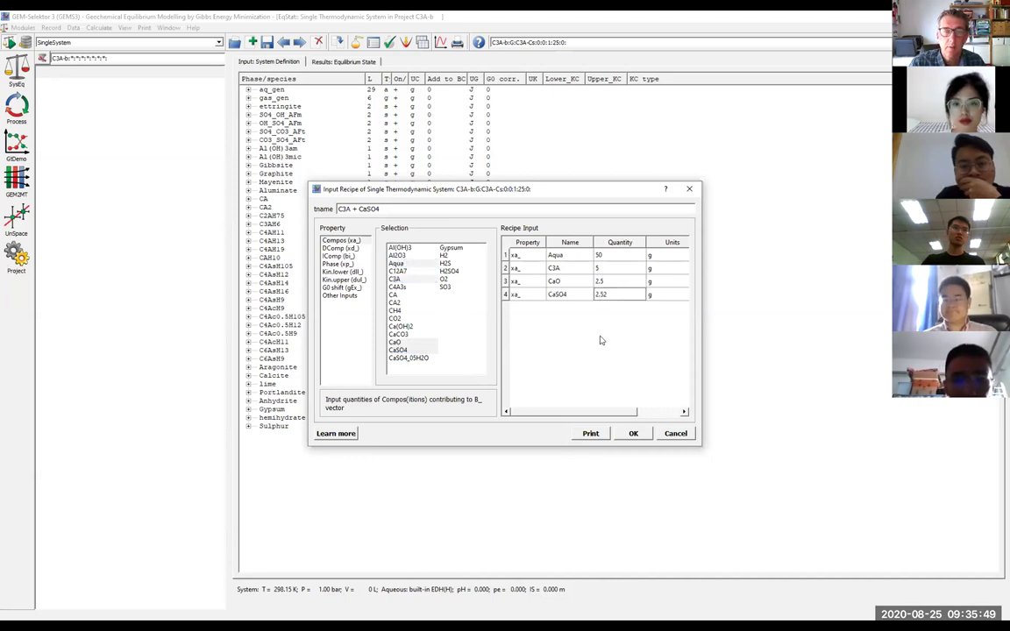
Add 0.1 g of O2 to the recipe
left_click(443, 279)
left_click(618, 309)
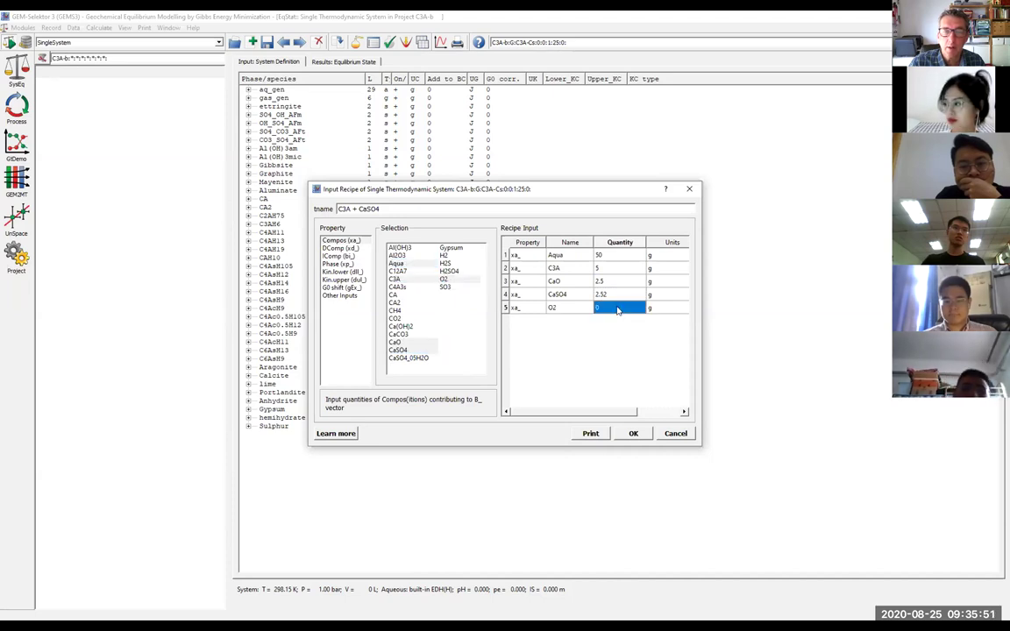
left_click(618, 309)
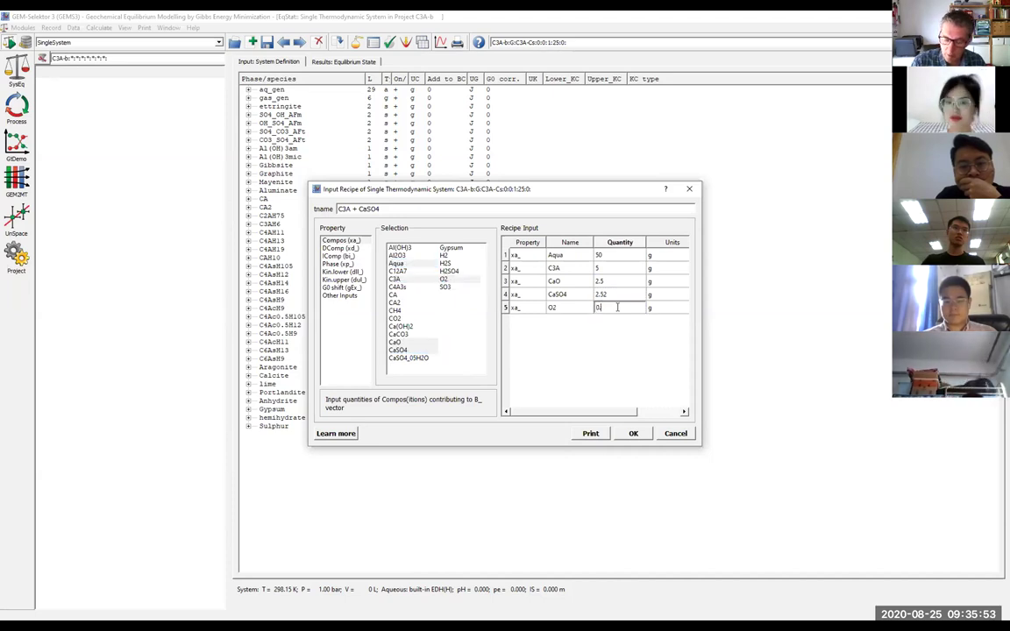
type(".1")
key("Return")
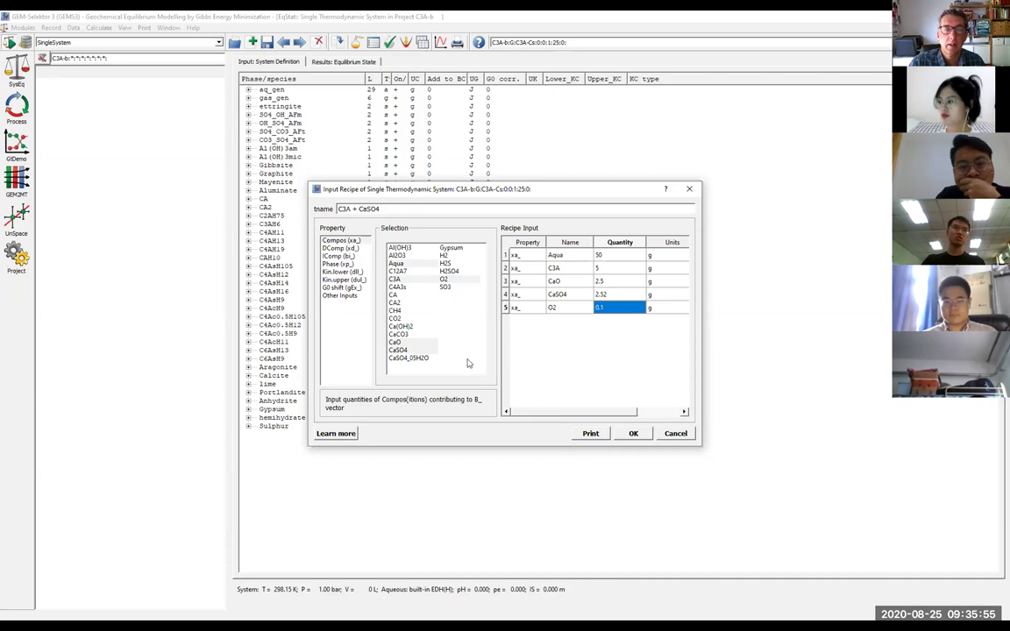
Add CH4 to the recipe and remove it again, and re-enter O2 with a quantity of 0.1 g
left_click(397, 311)
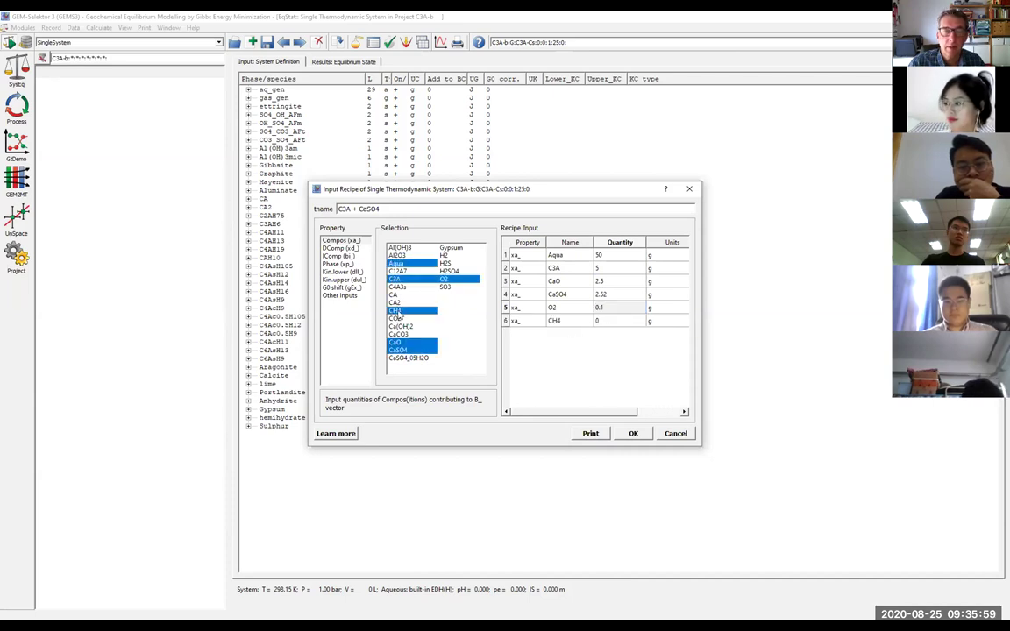
left_click(396, 311)
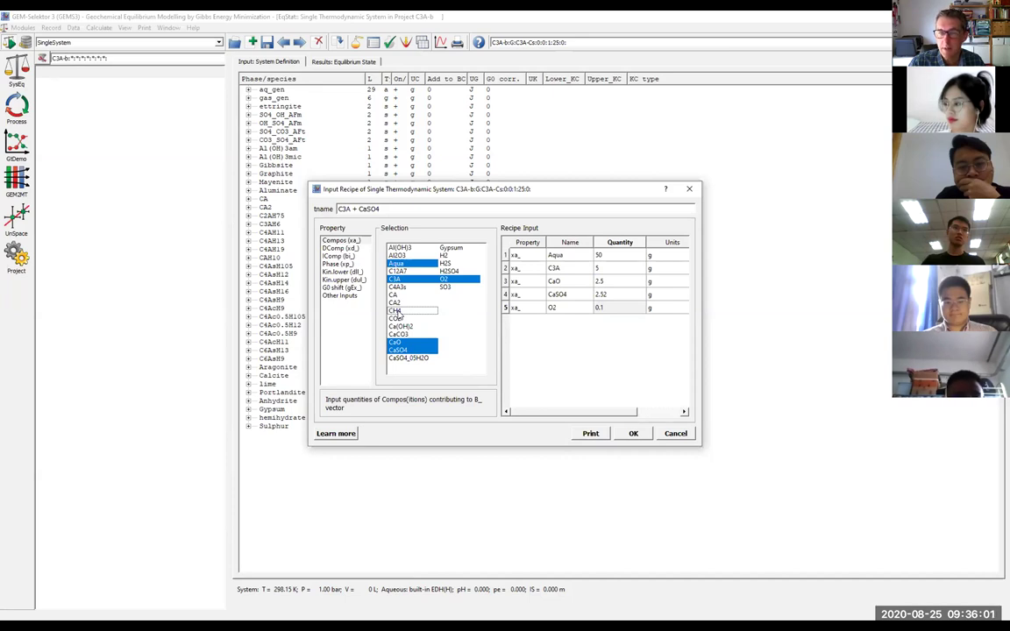
left_click(444, 279)
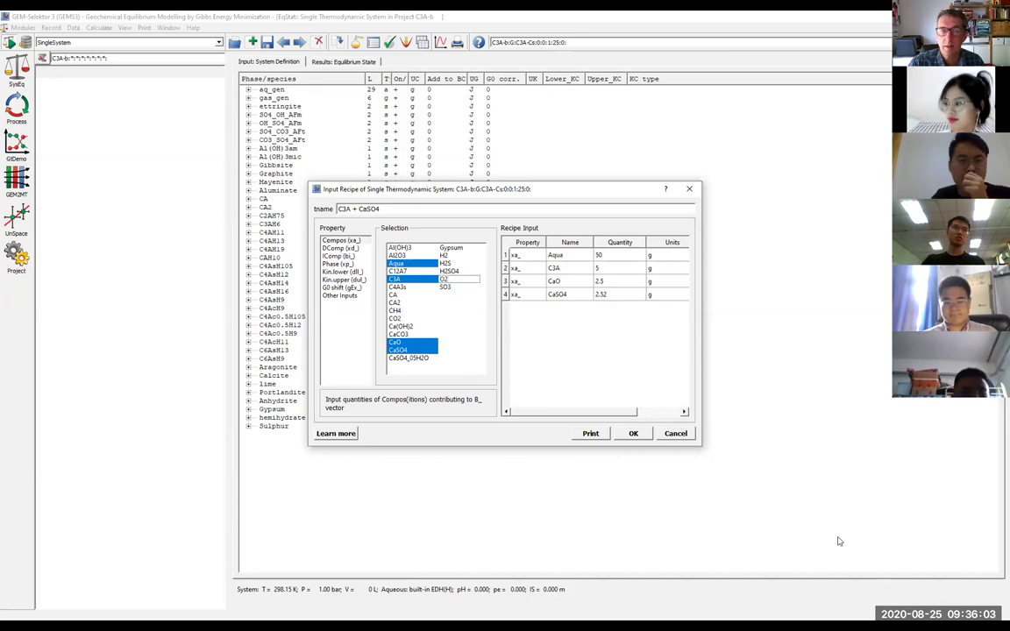
key("space")
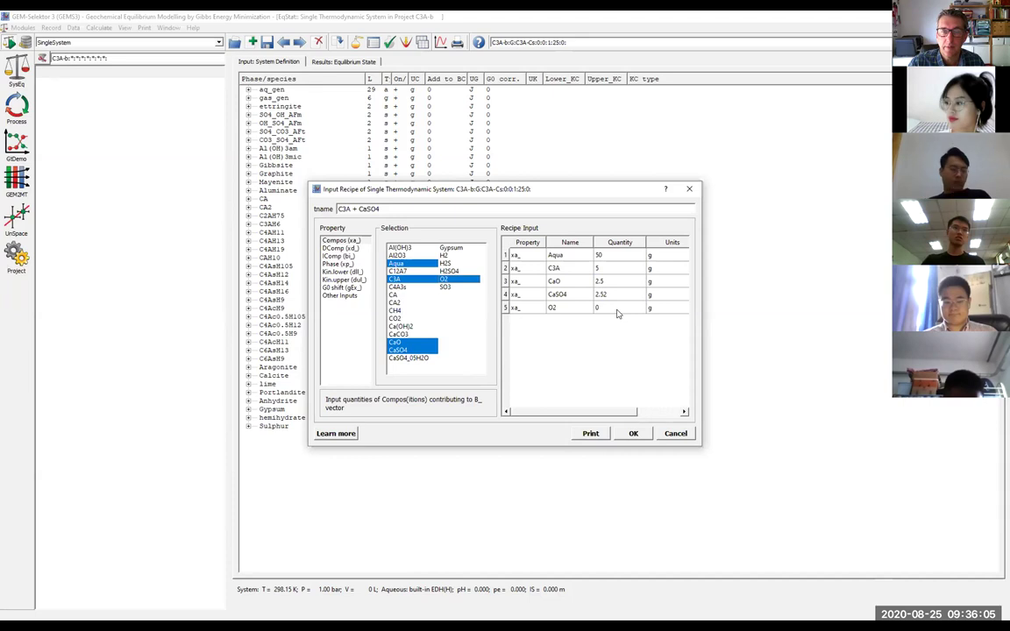
left_click(618, 310)
type("0.1")
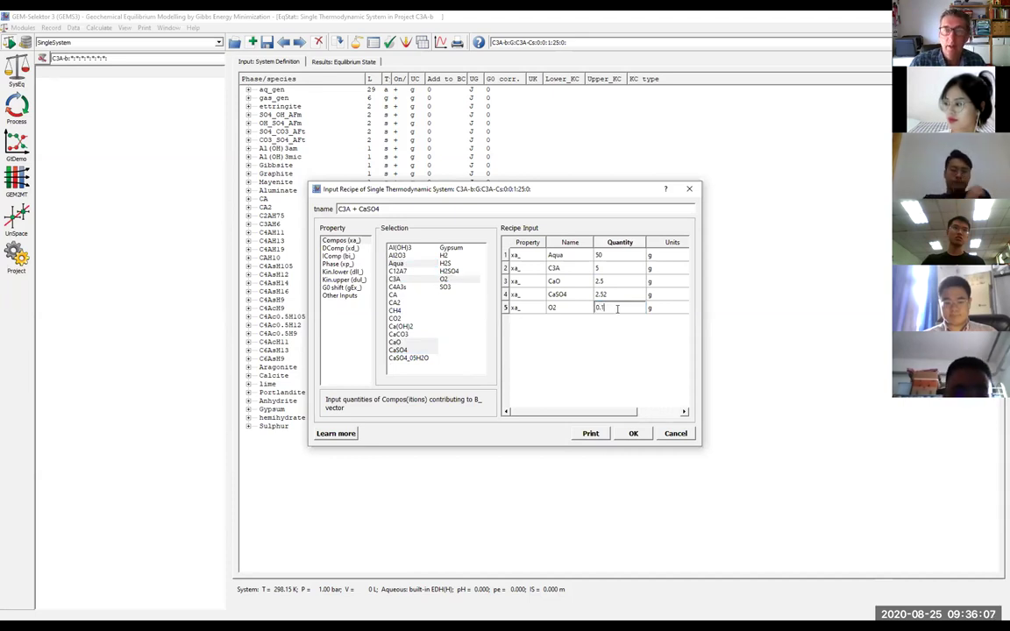
Accept the recipe and check the system definition, leaving the missing component C unretained
left_click(637, 435)
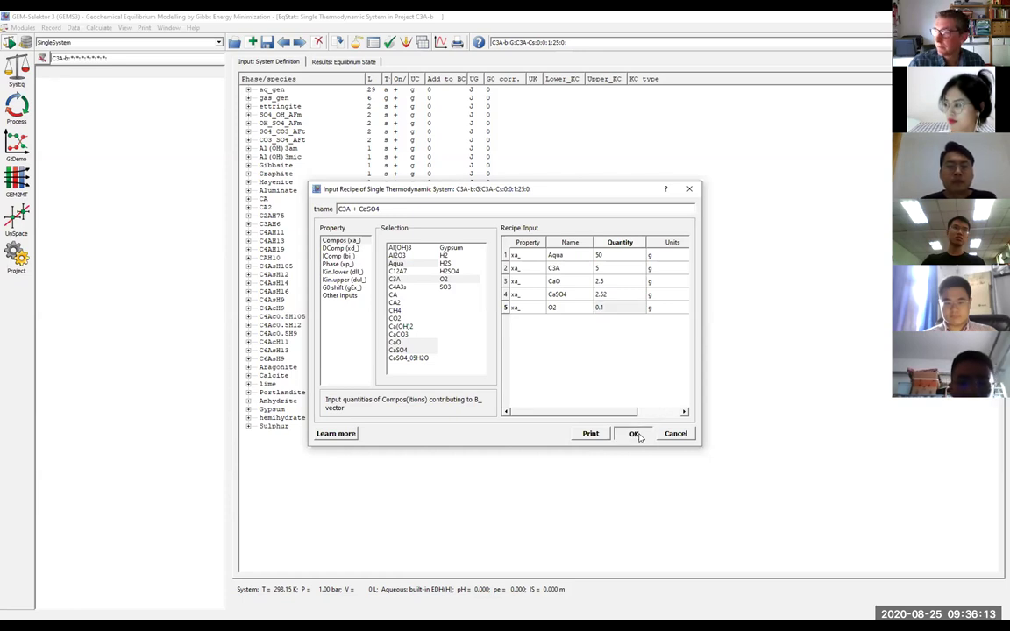
left_click(638, 436)
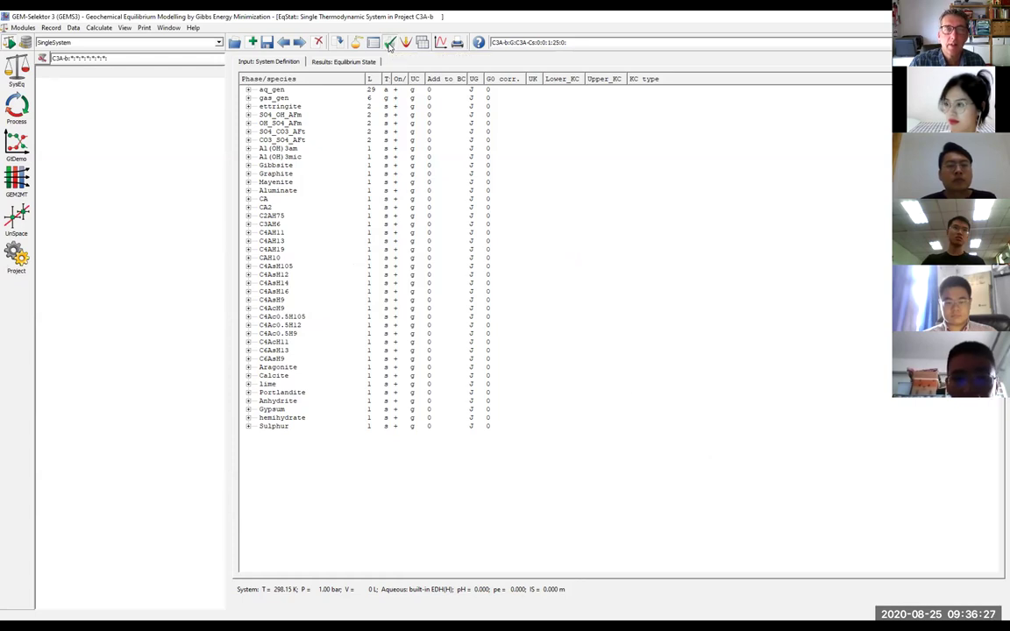
left_click(390, 43)
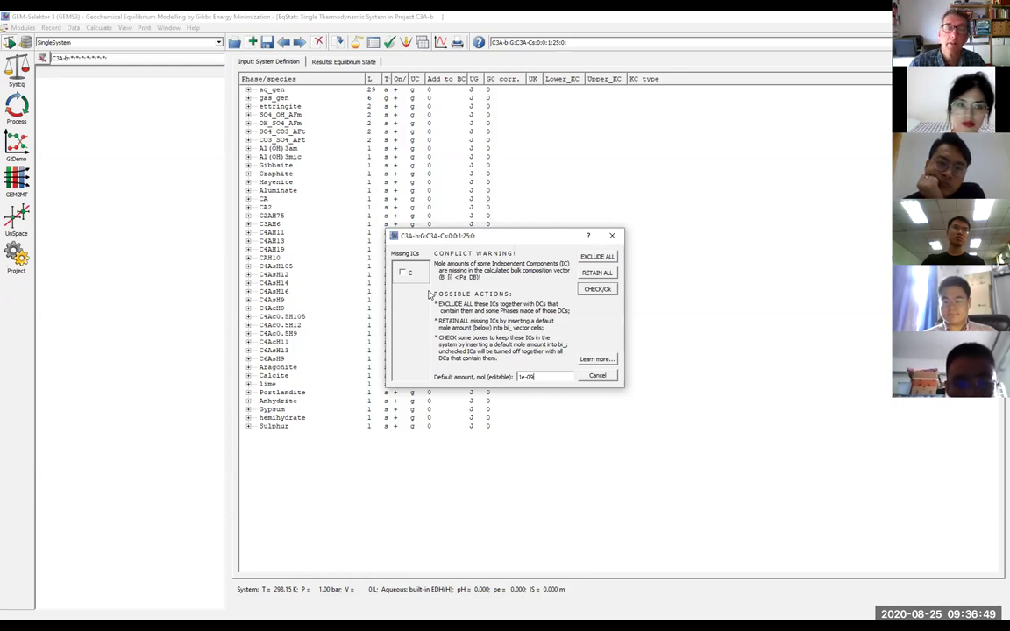
left_click(599, 292)
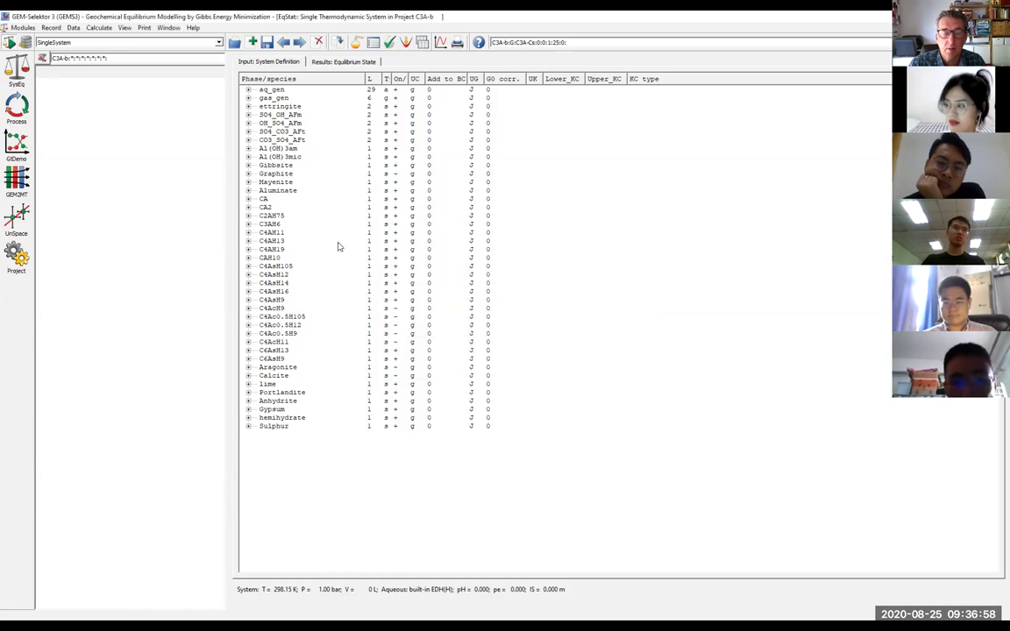
Try to calculate the equilibrium state of the C3A + CaSO4 system, and repeat the attempt once
left_click(405, 46)
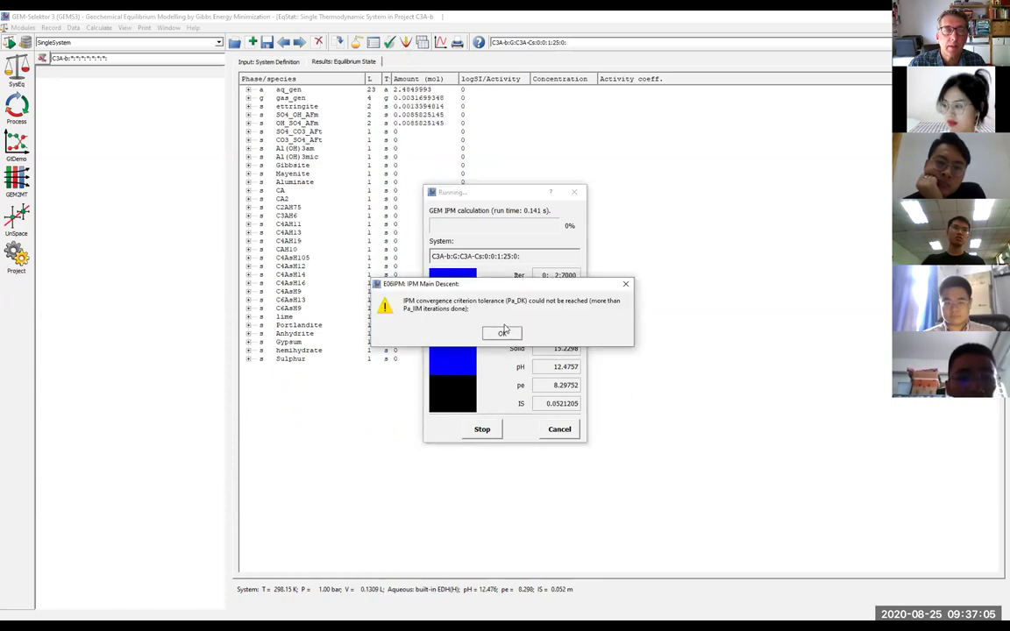
left_click(503, 332)
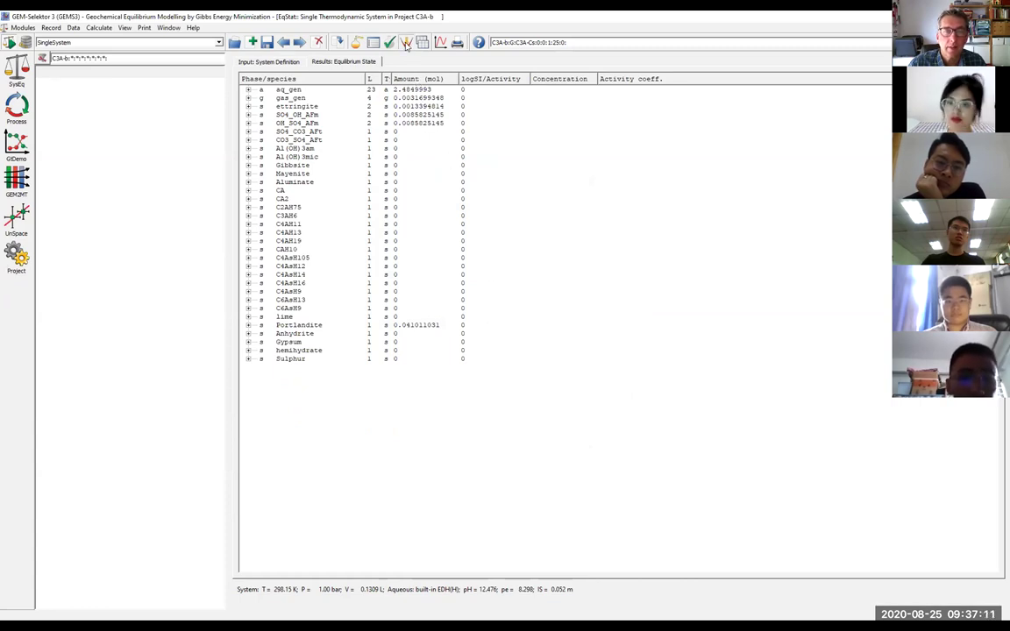
left_click(407, 44)
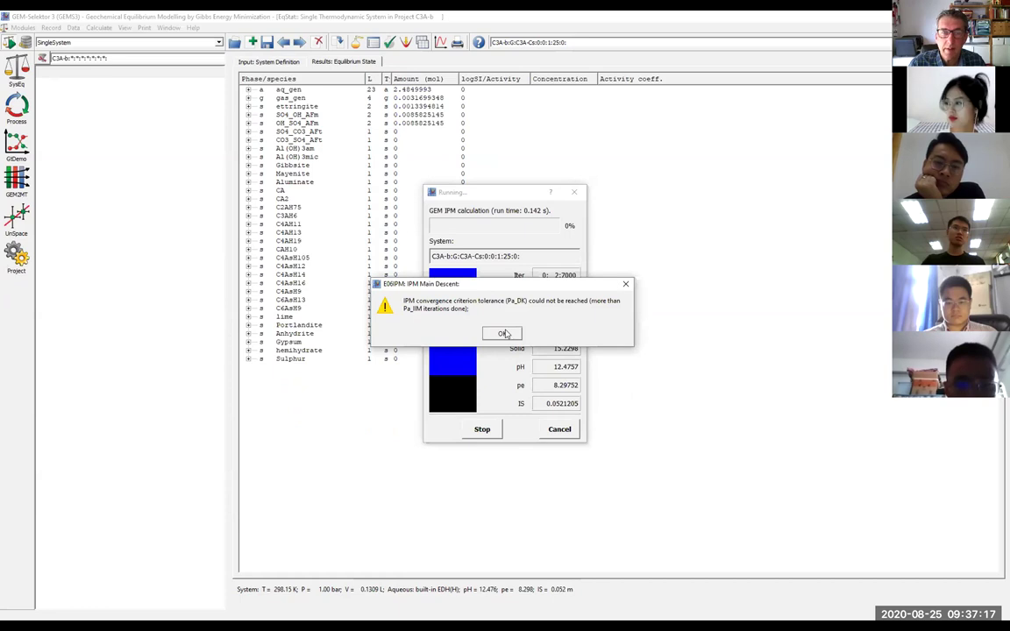
left_click(503, 335)
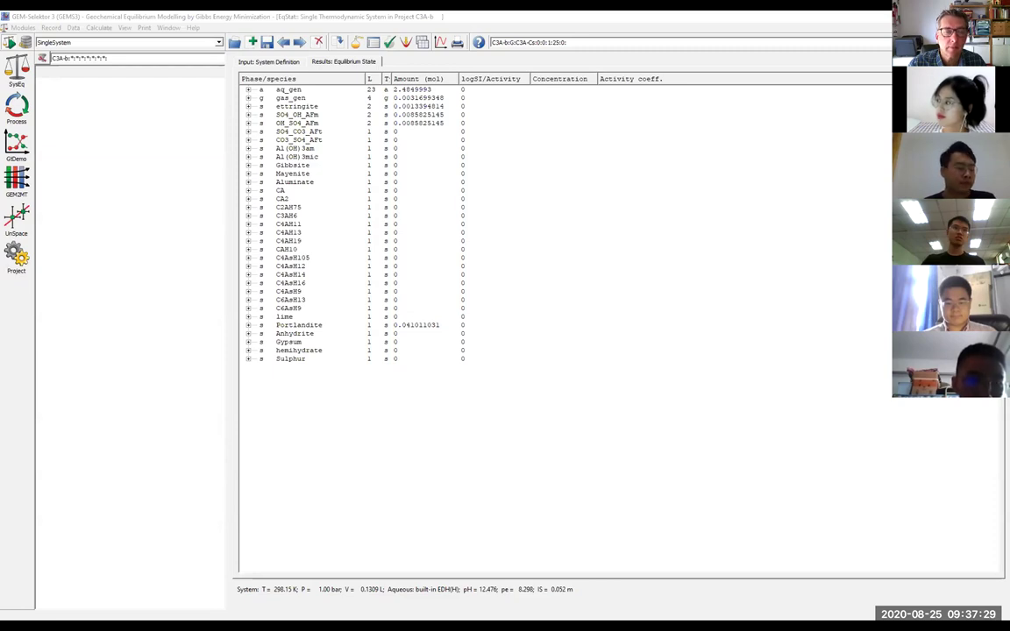
Switch to the PowerPoint presentation and present the slides from the recipe (38) to the GEMS interface (40)
key("alt+Tab")
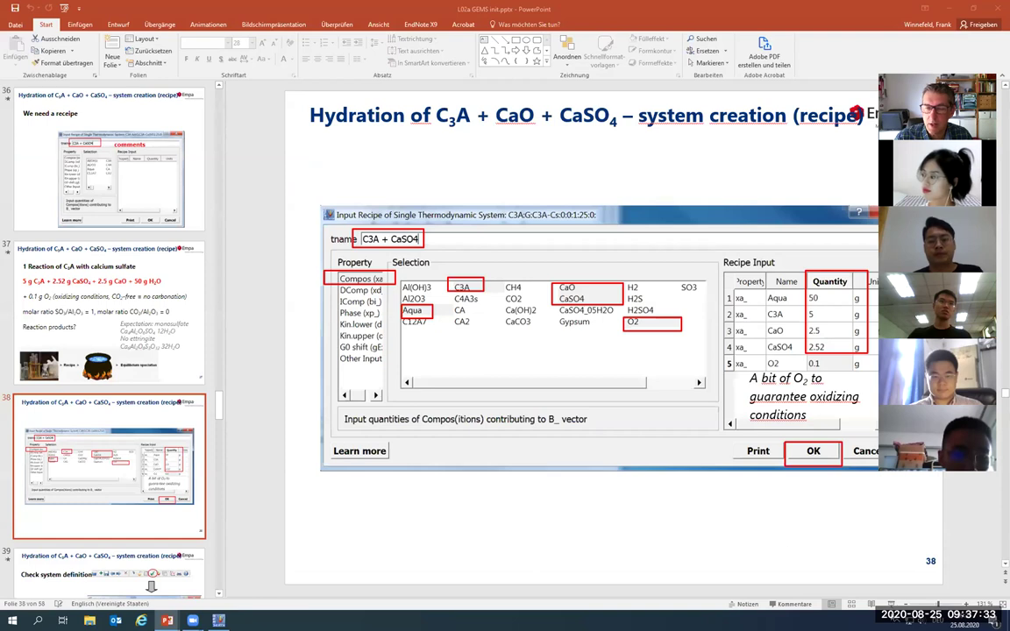
left_click(890, 605)
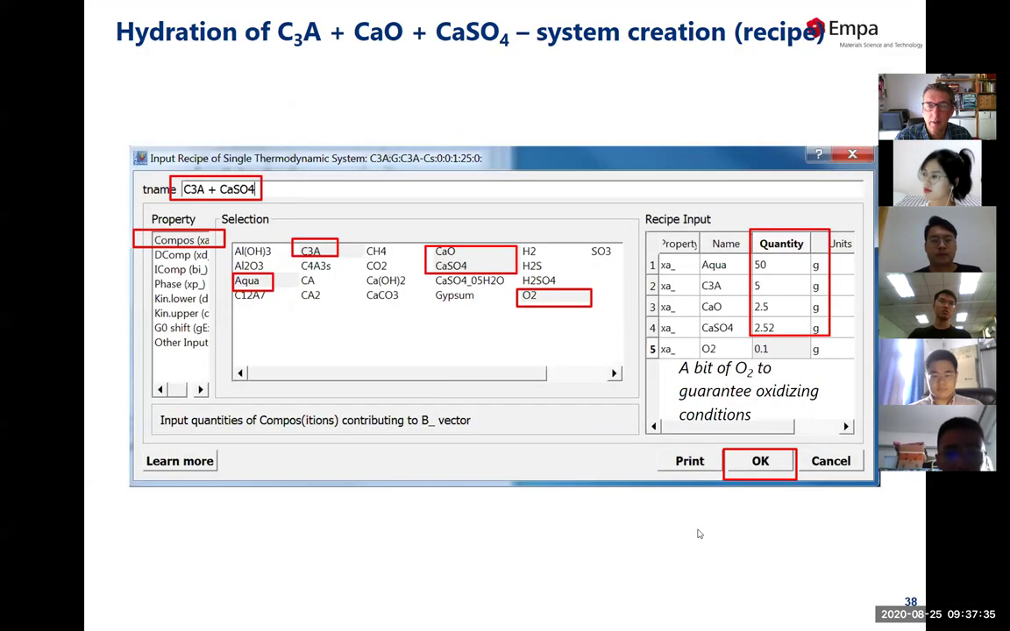
left_click(264, 471)
left_click(266, 471)
left_click(267, 471)
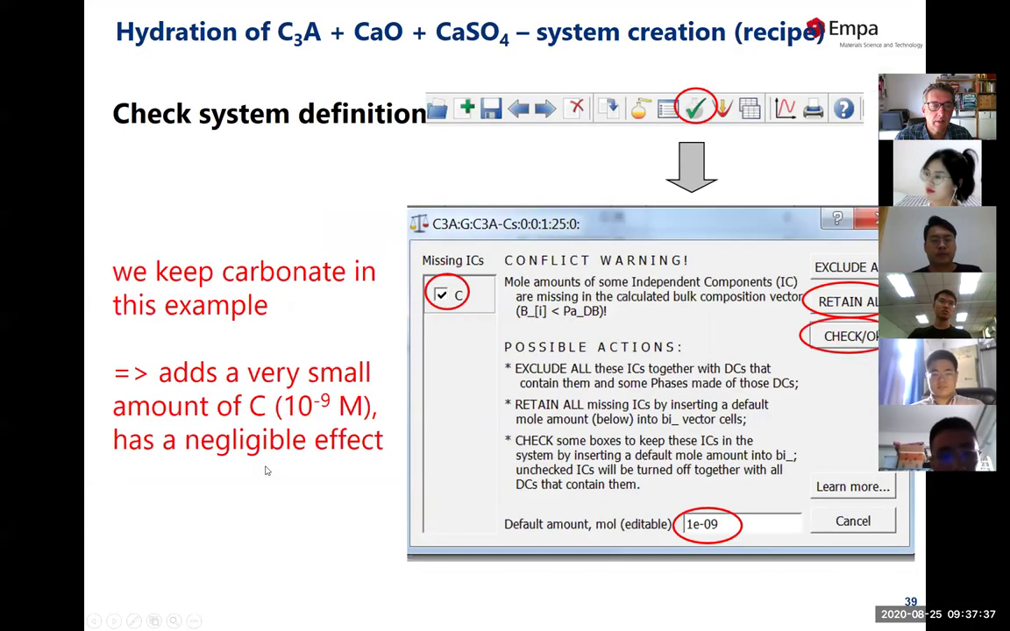
left_click(267, 471)
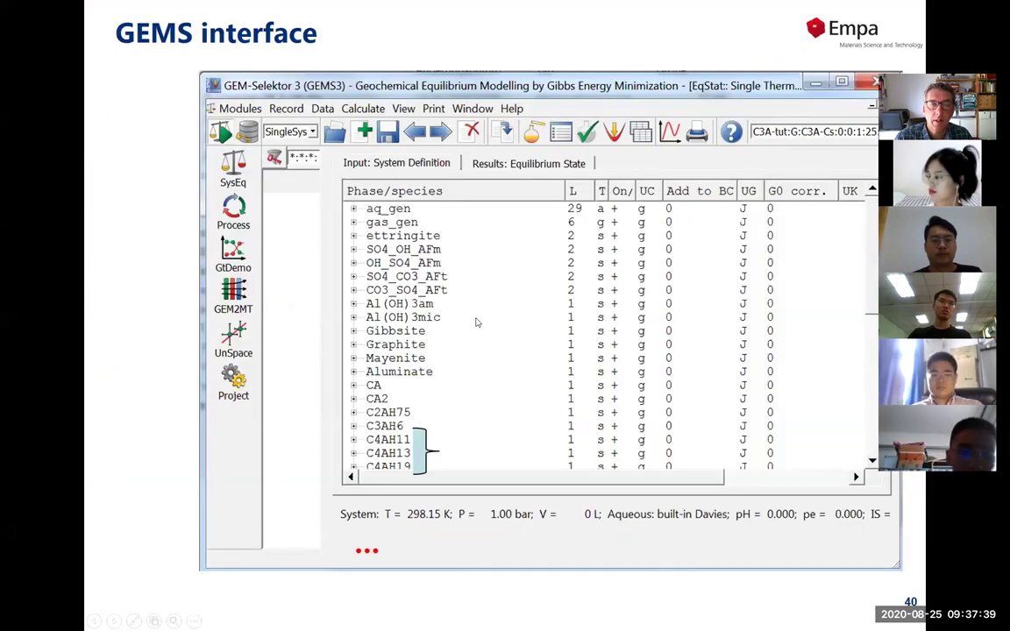
key("Left")
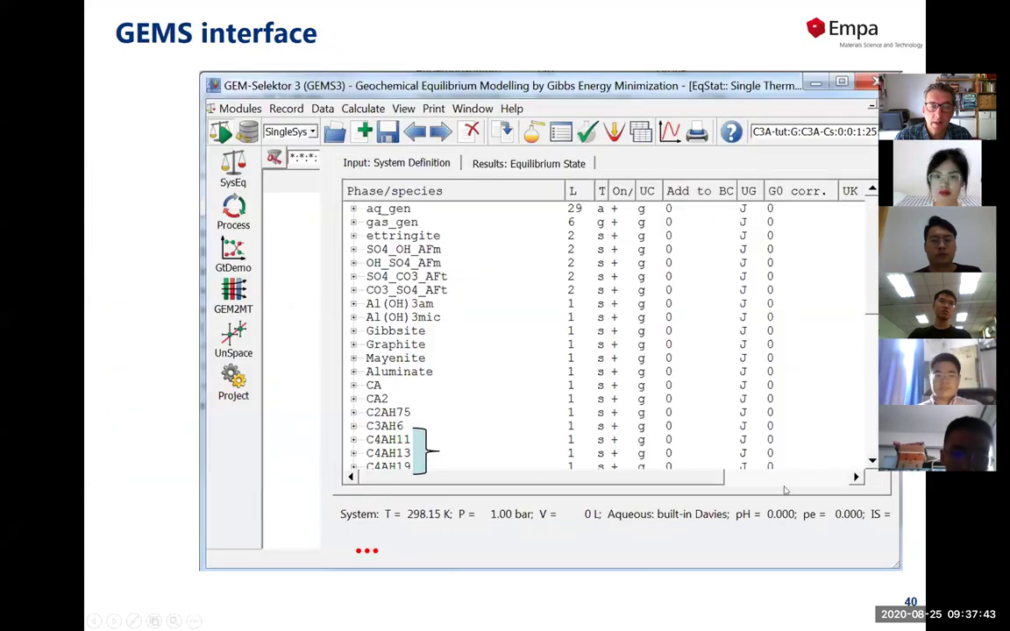
Leave the slide show and present slide 45, "Convergence problem - workaround"
key("Escape")
scroll(96, 471, "down", 6)
scroll(97, 470, "down", 4)
left_click(88, 423)
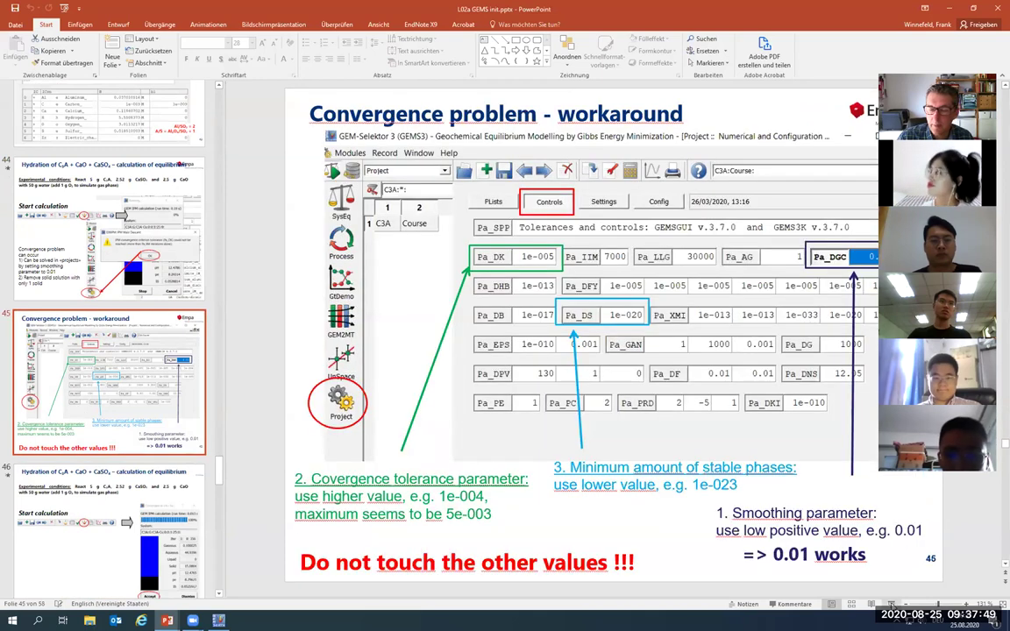
left_click(871, 604)
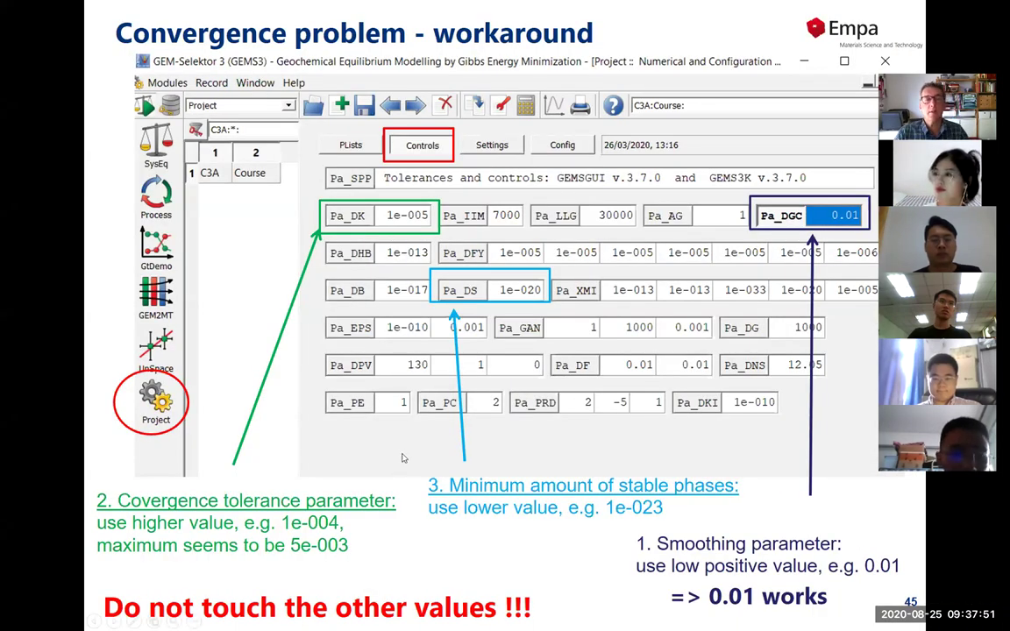
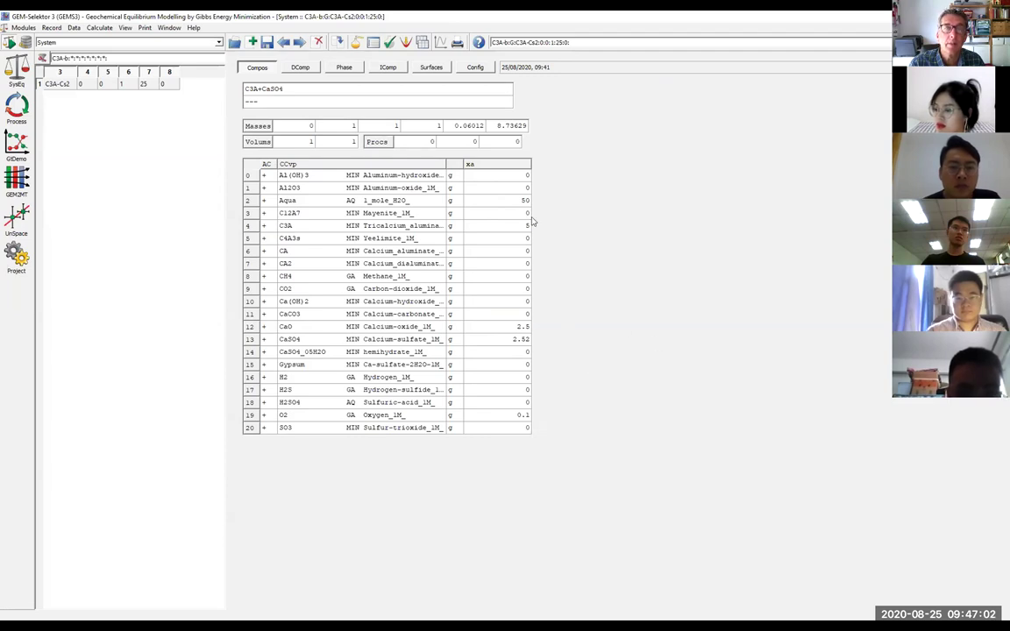
Open the recipe of system C3A-Cs2, look up the quantity and concentration unit codes in the help, and close the recipe
left_click(321, 43)
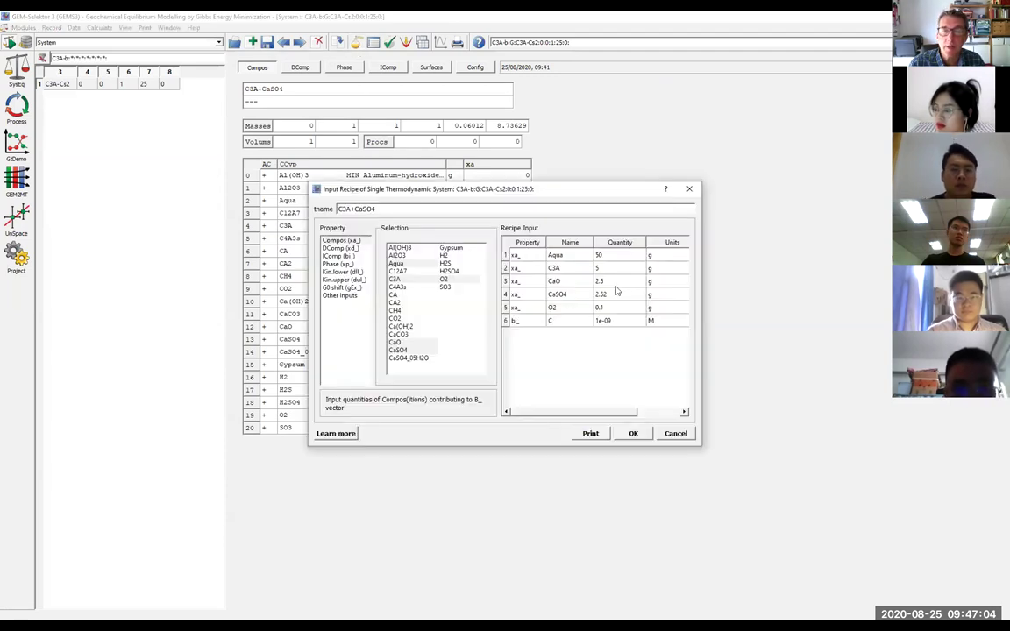
left_click(665, 256)
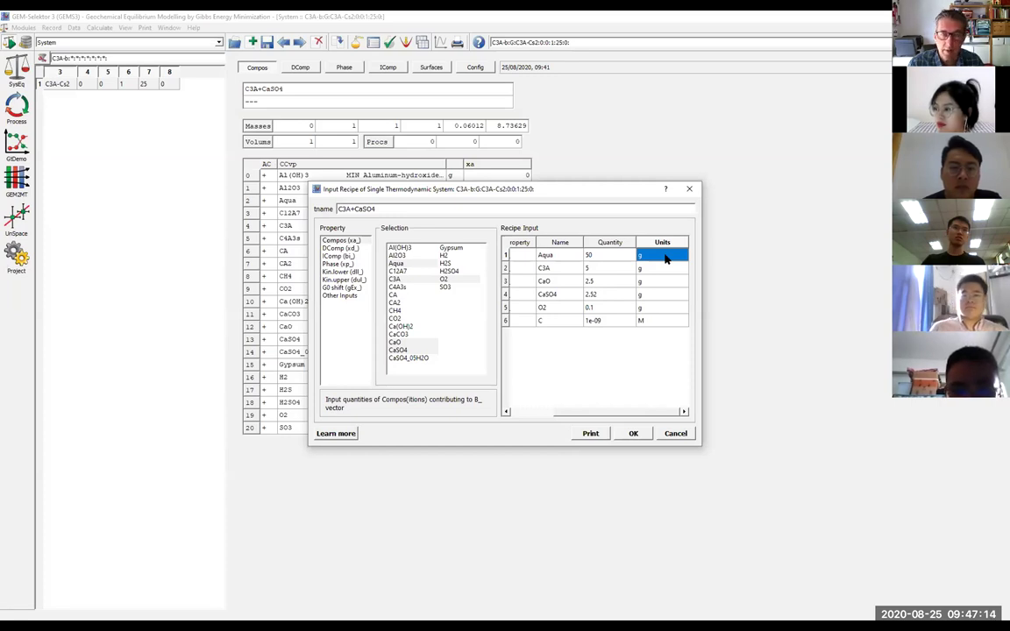
key("F1")
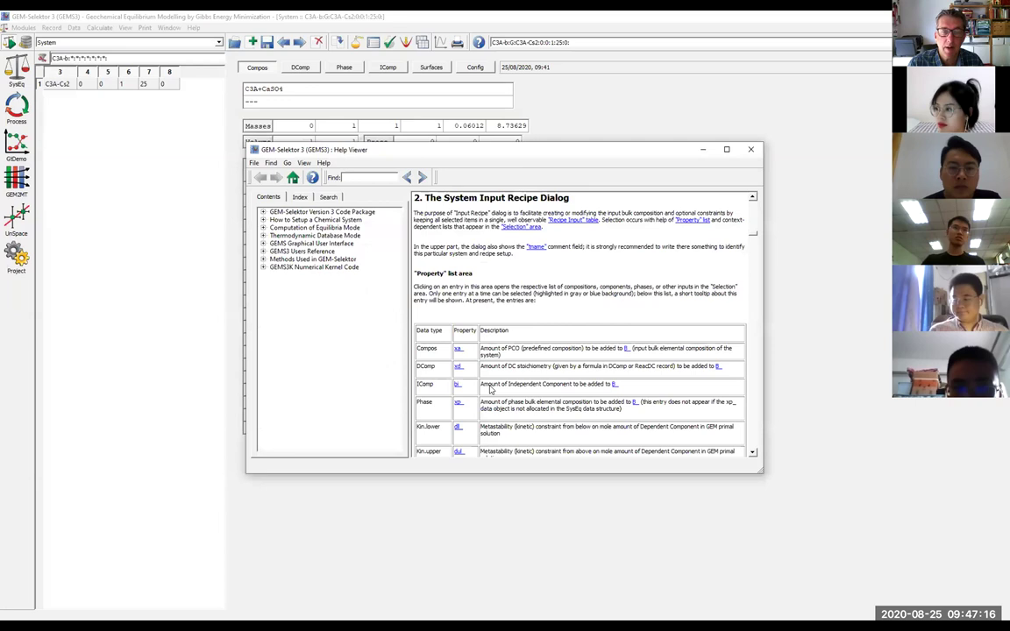
left_click(456, 351)
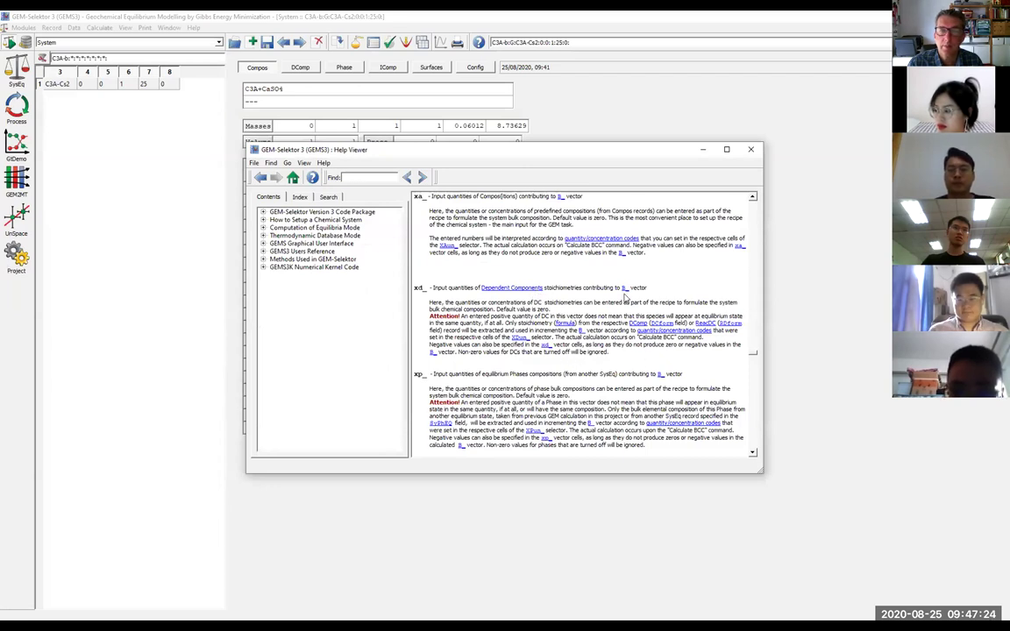
left_click(690, 331)
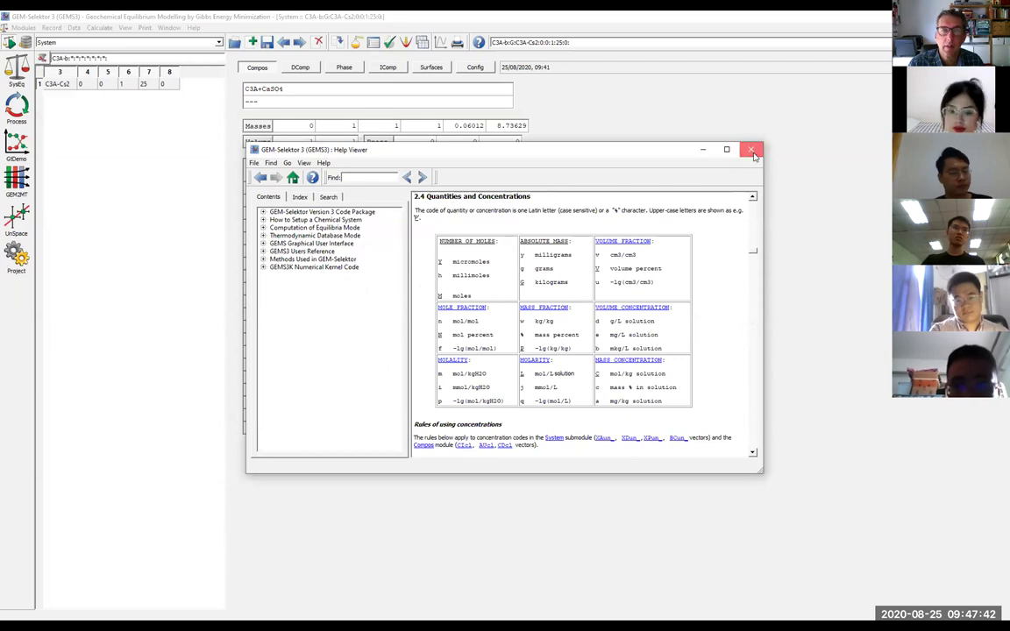
left_click(677, 136)
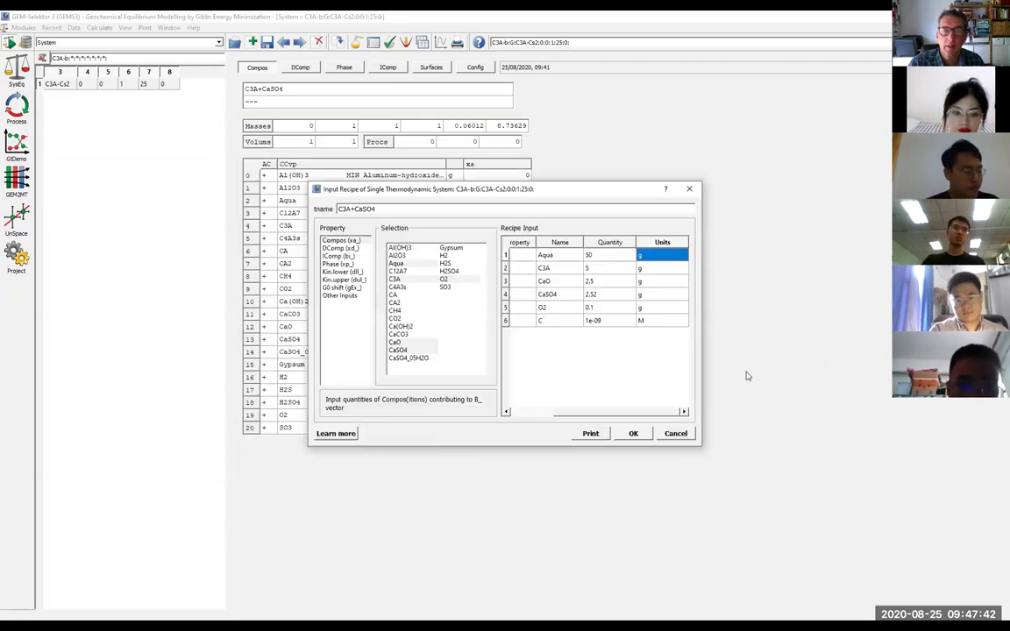
left_click(635, 434)
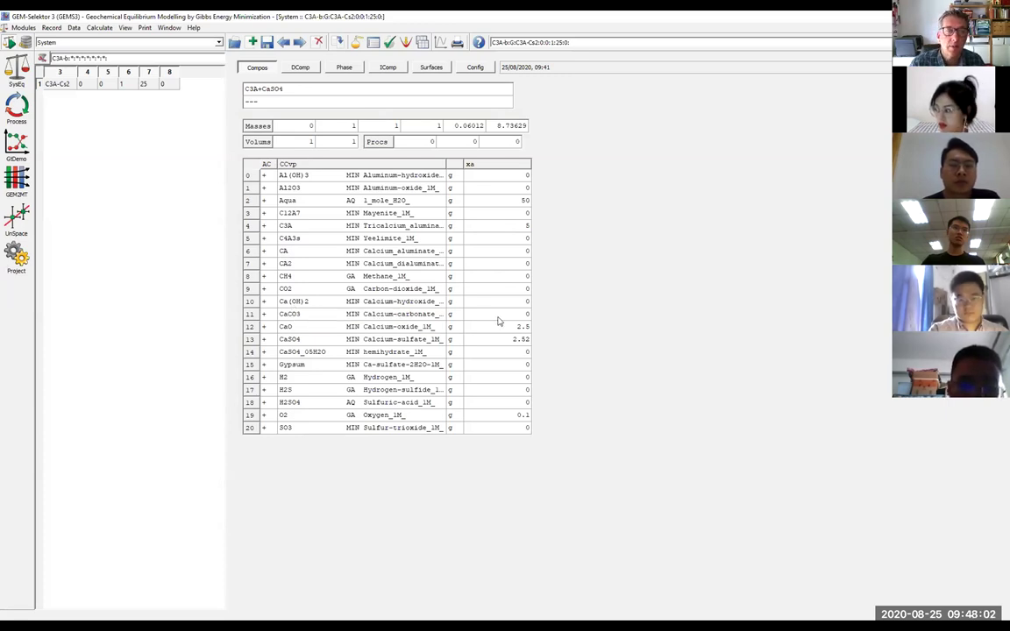
Set the Aqua amount to 60 g in the Compos inputs, recheck the system, and calculate and accept its equilibrium
left_click(508, 200)
type("6")
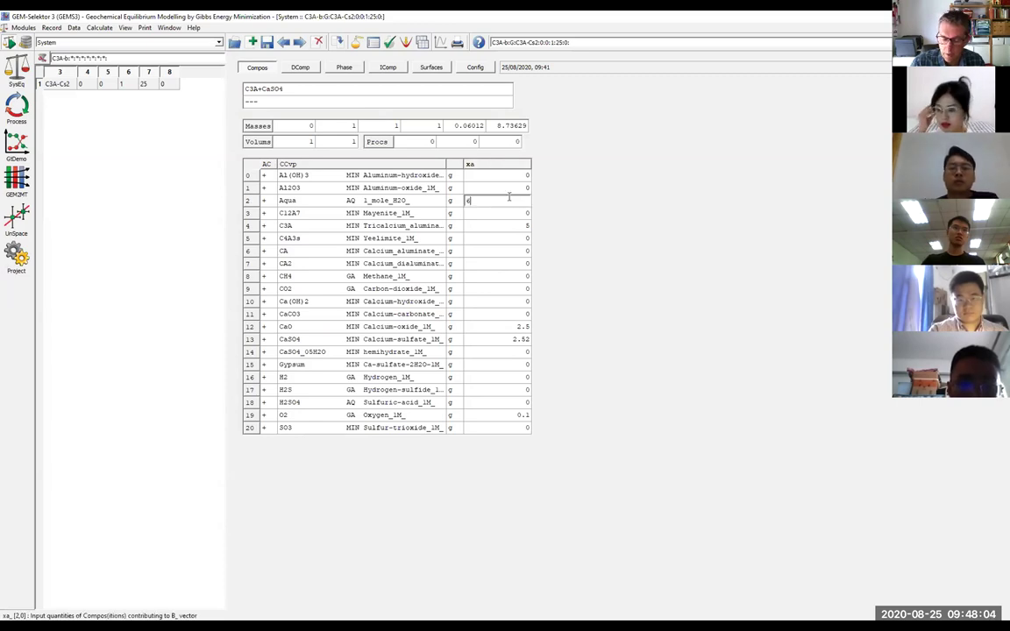
key("Return")
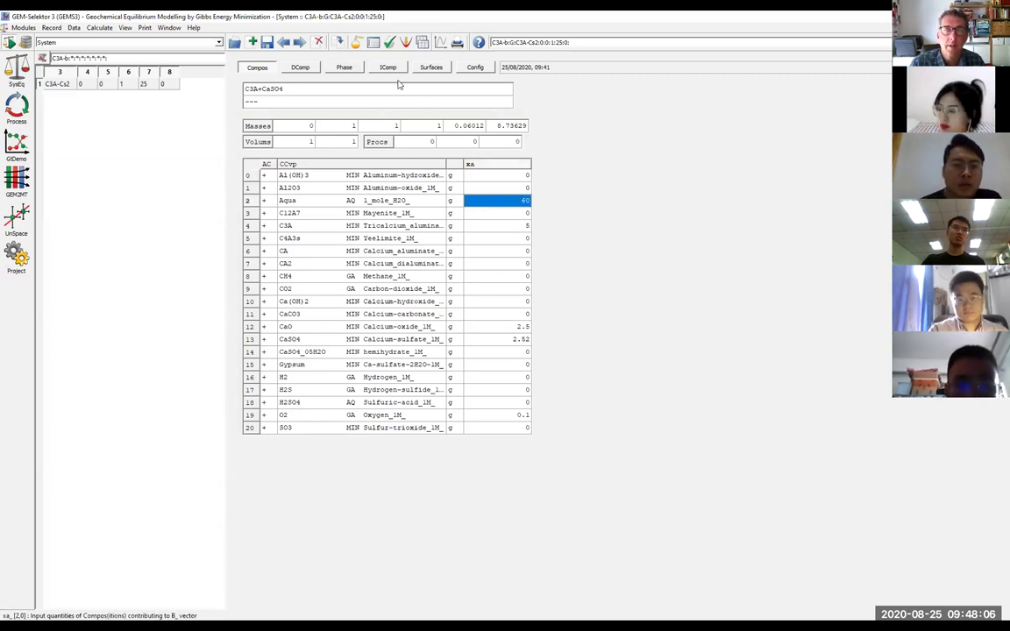
left_click(391, 46)
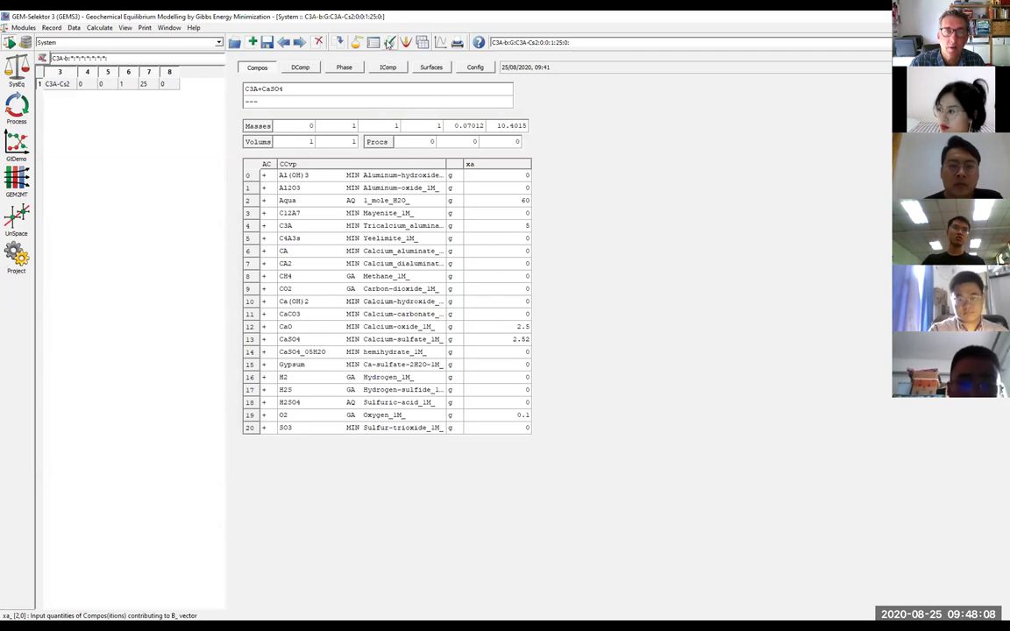
left_click(407, 43)
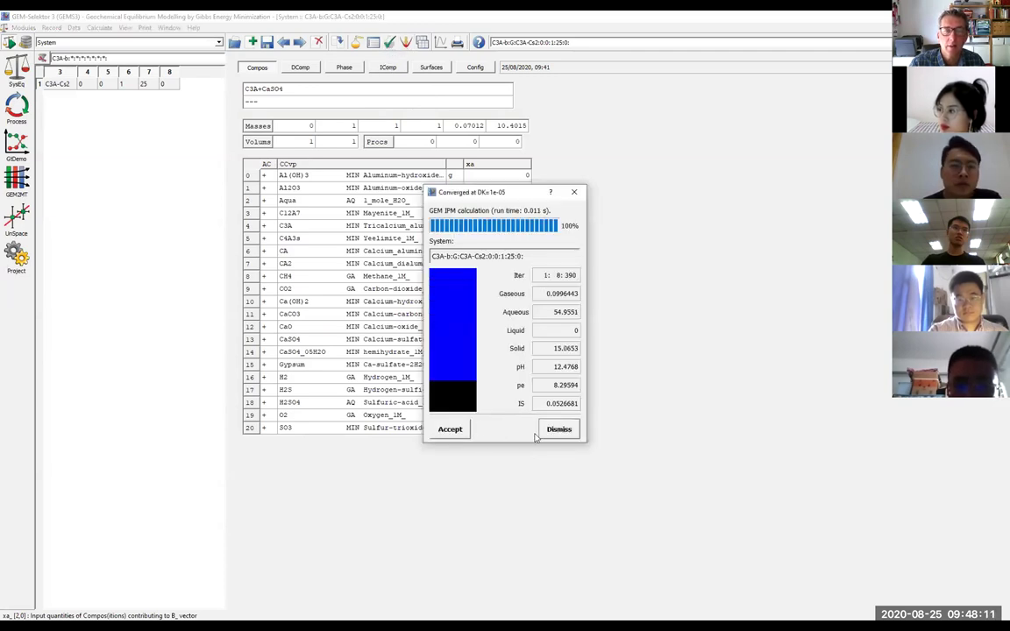
left_click(450, 429)
Set the Aqua amount to 50 g in the Compos inputs, recheck the system, and recalculate and accept its equilibrium
double_click(519, 200)
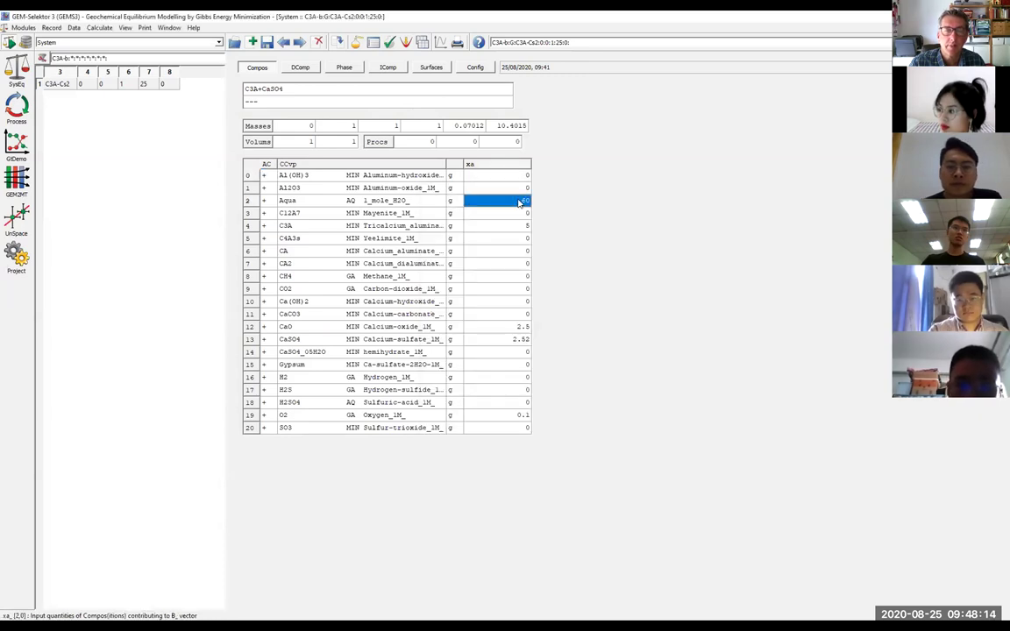
type("5")
key("Return")
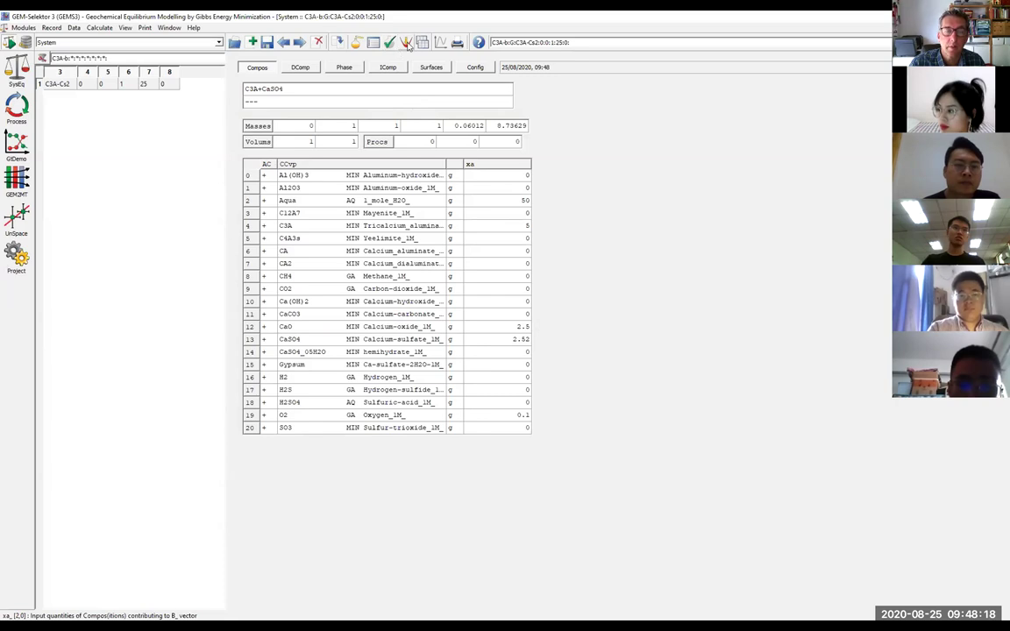
left_click(368, 42)
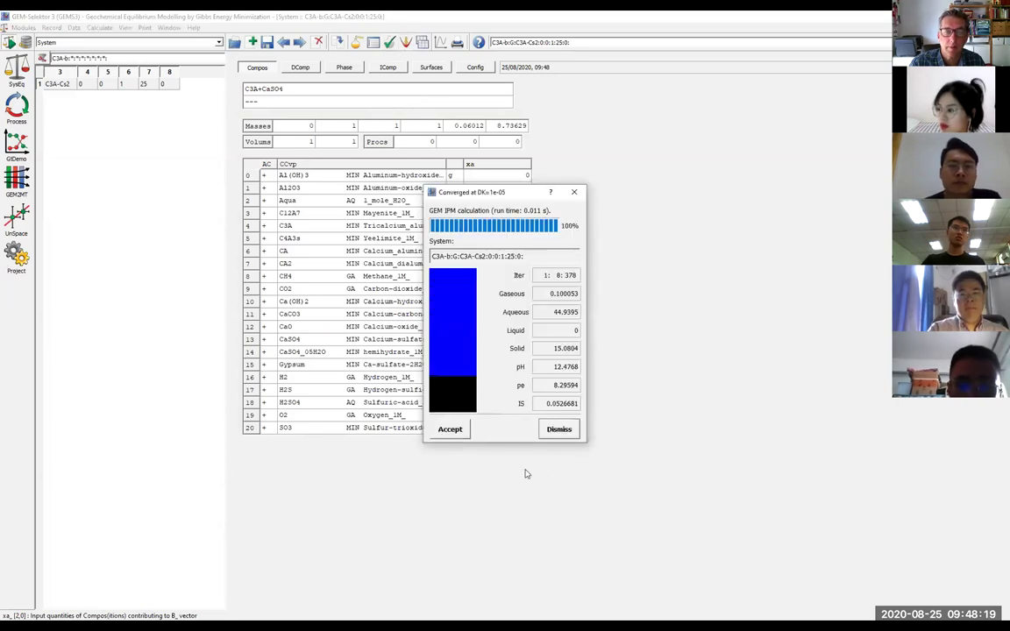
left_click(450, 429)
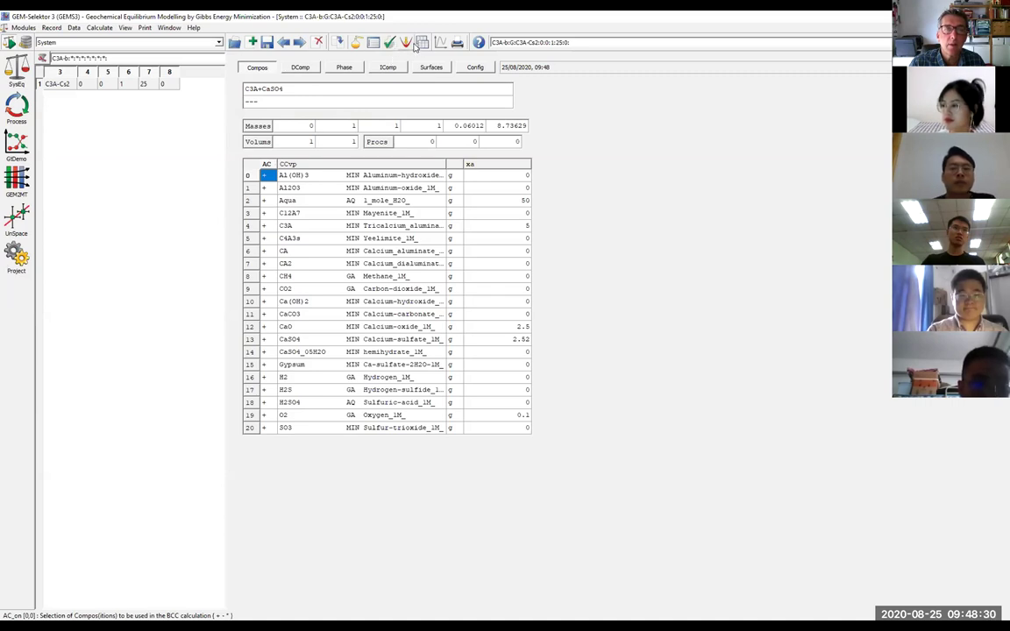
left_click(407, 44)
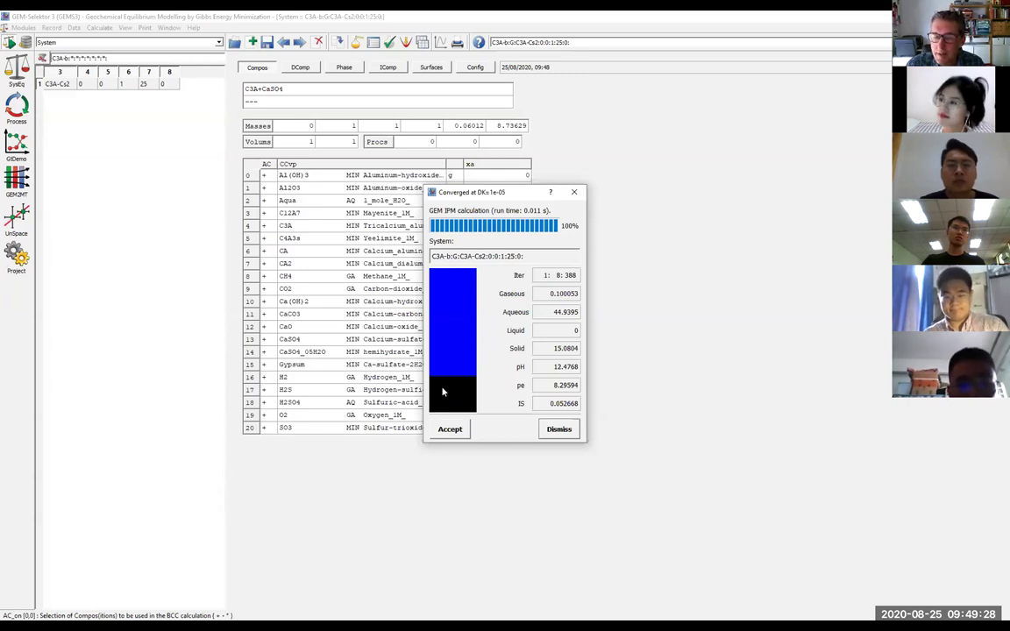
left_click(451, 431)
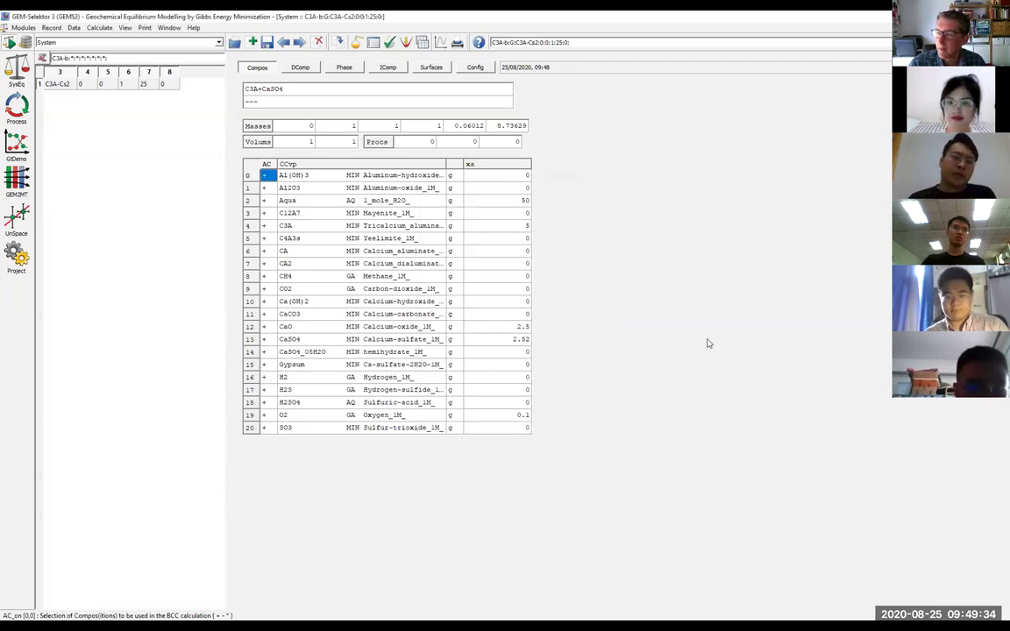
Review the C3A+CaSO4 system inputs for dependent components, phases and independent components
left_click(299, 69)
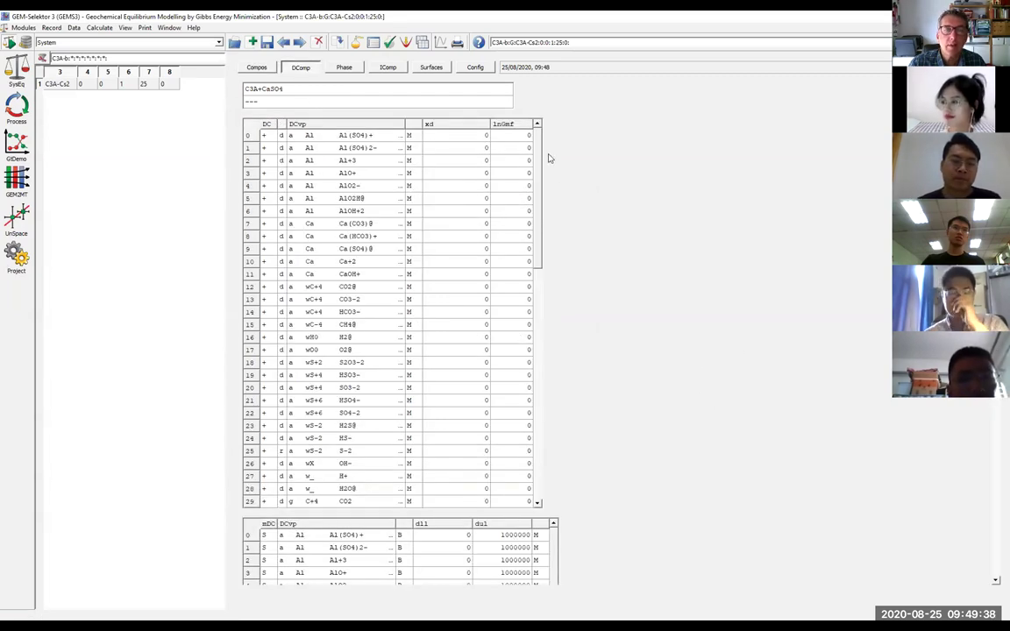
scroll(537, 157, "down", 9)
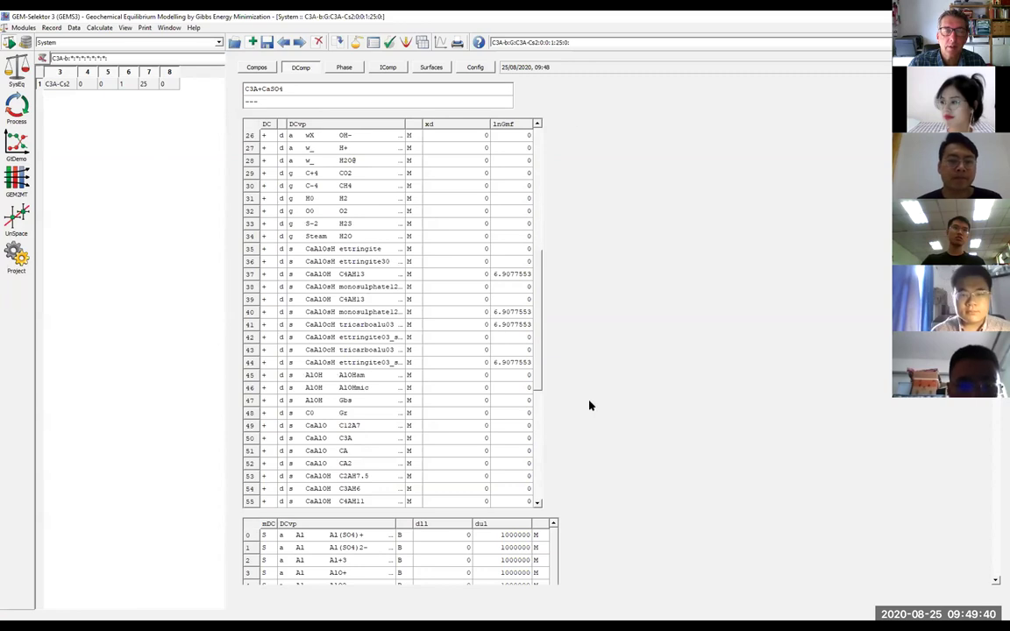
scroll(539, 380, "down", 1)
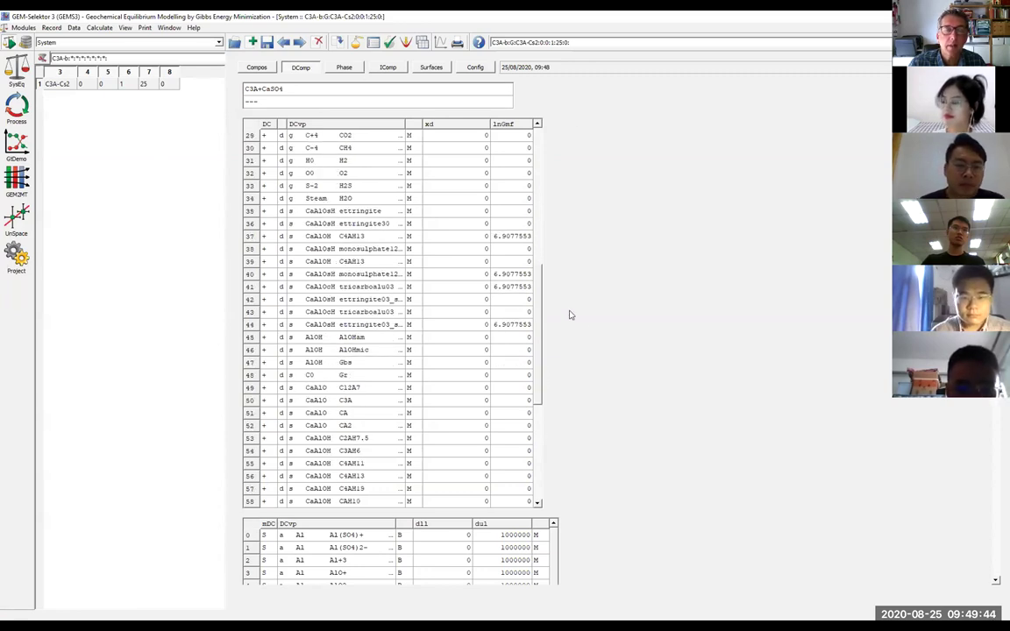
scroll(486, 285, "up", 10)
left_click(347, 69)
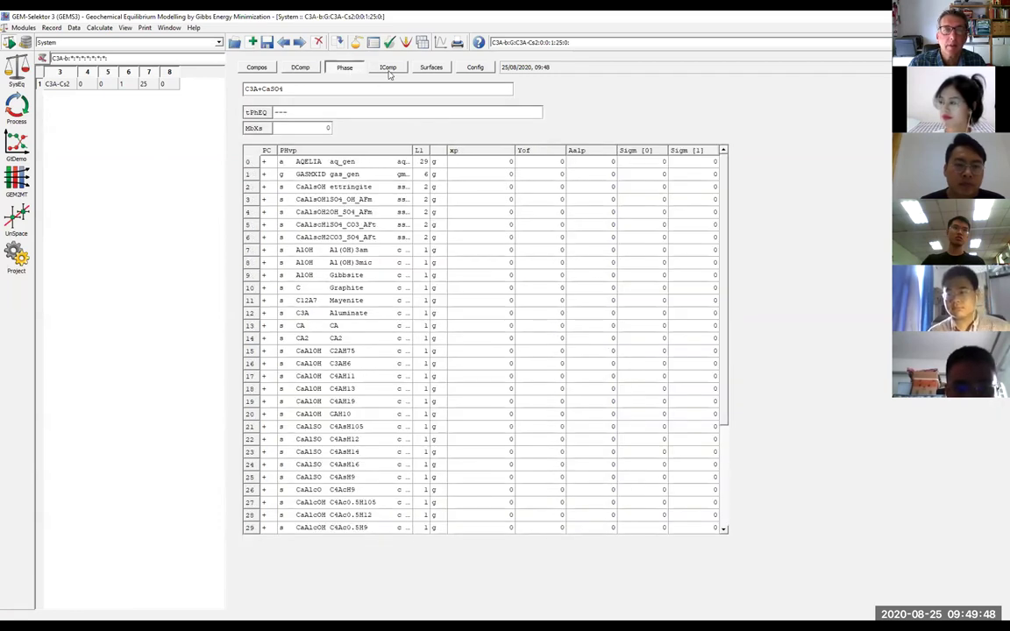
left_click(388, 69)
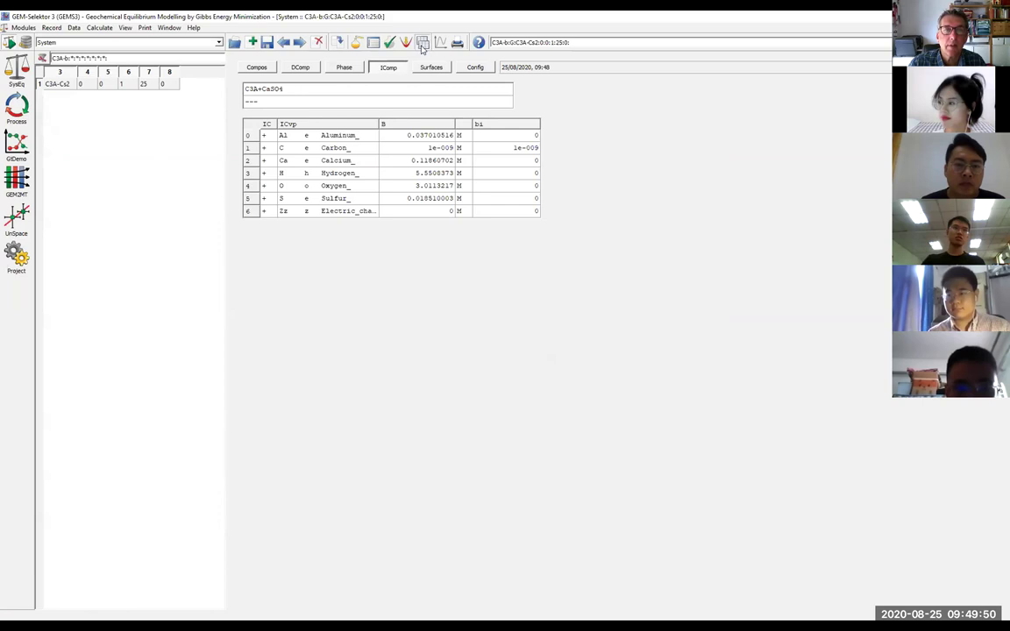
Examine the detailed equilibrium results of the system in EqDemo: independent components, phases, dependent components, surfaces and general data
left_click(378, 41)
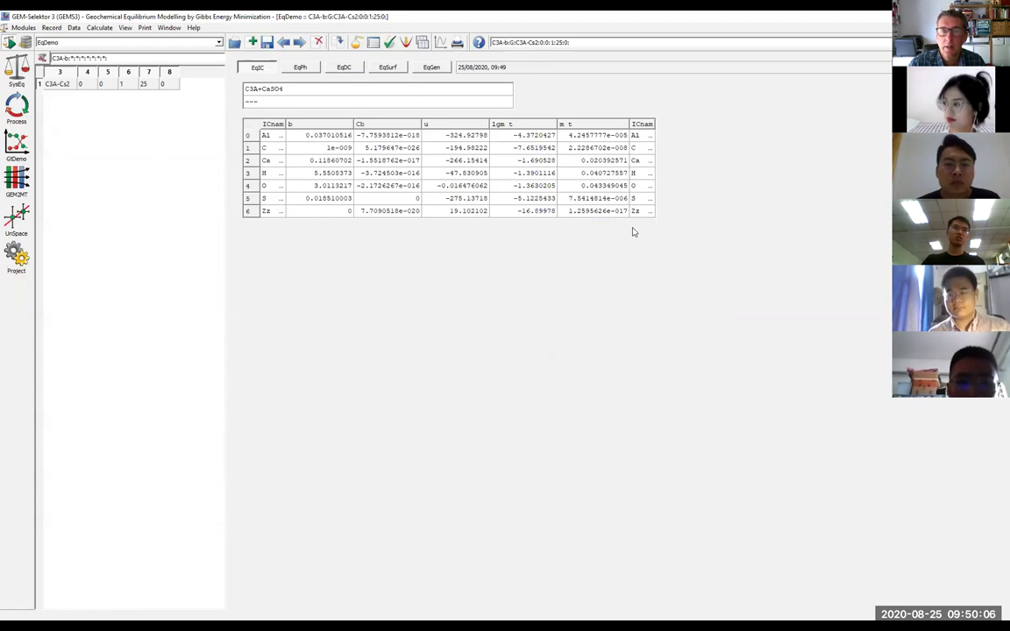
left_click(301, 67)
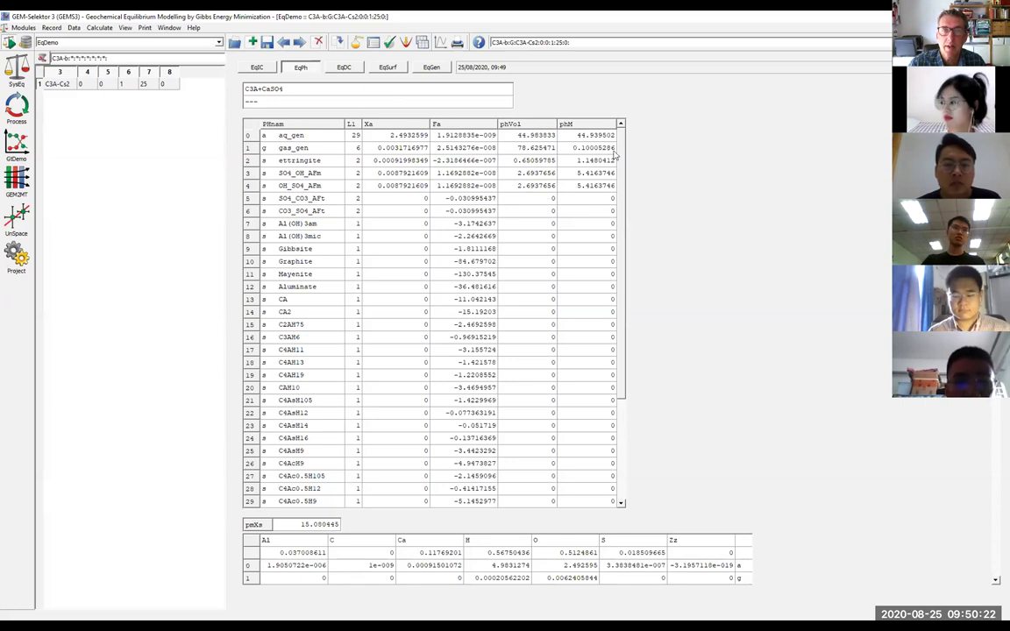
left_click(350, 71)
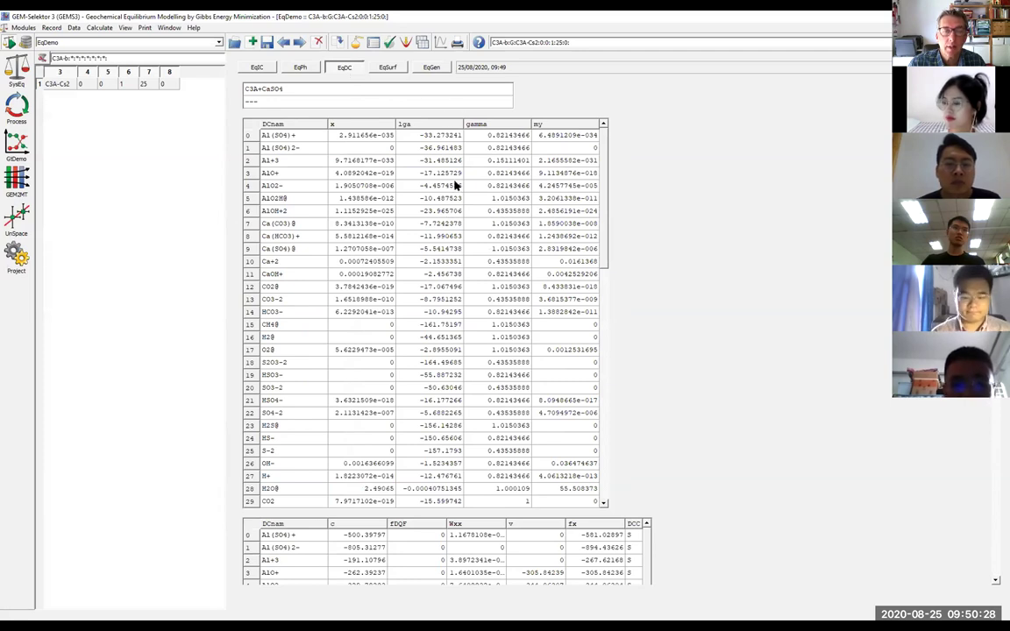
left_click(390, 70)
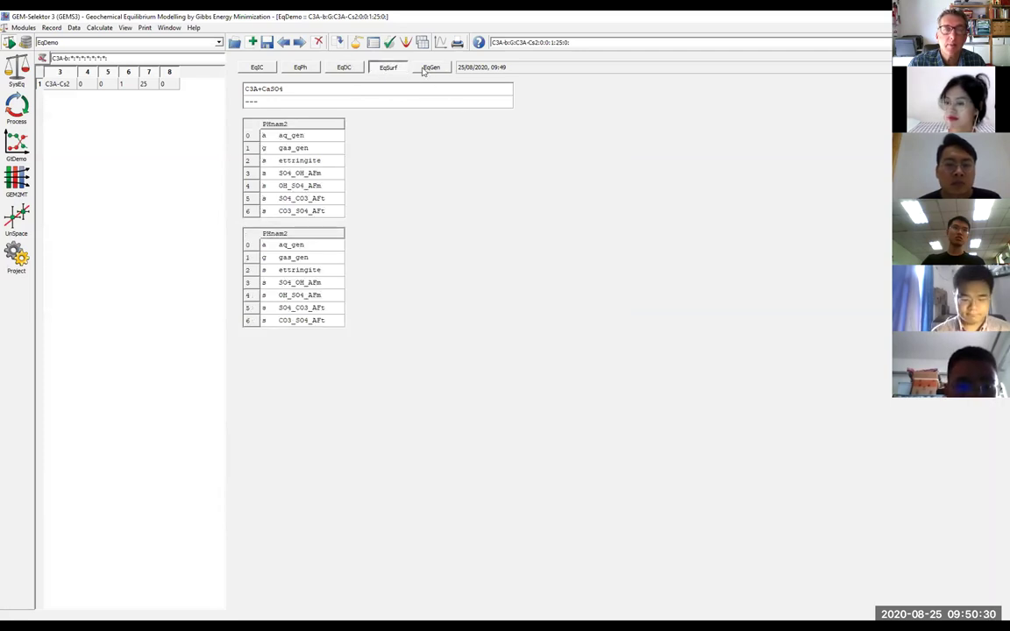
left_click(428, 70)
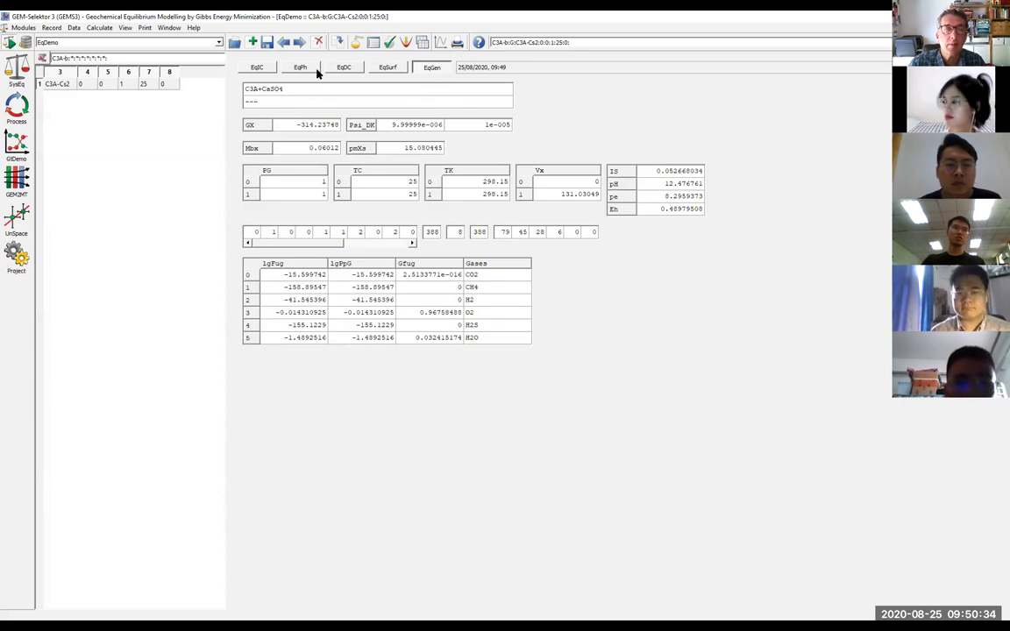
left_click(263, 70)
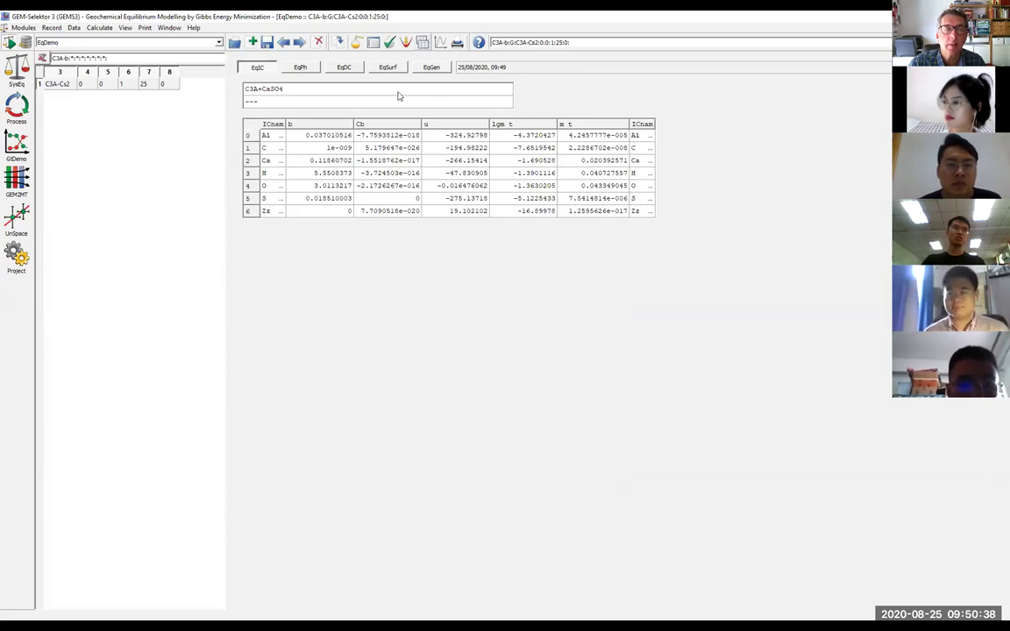
left_click(300, 70)
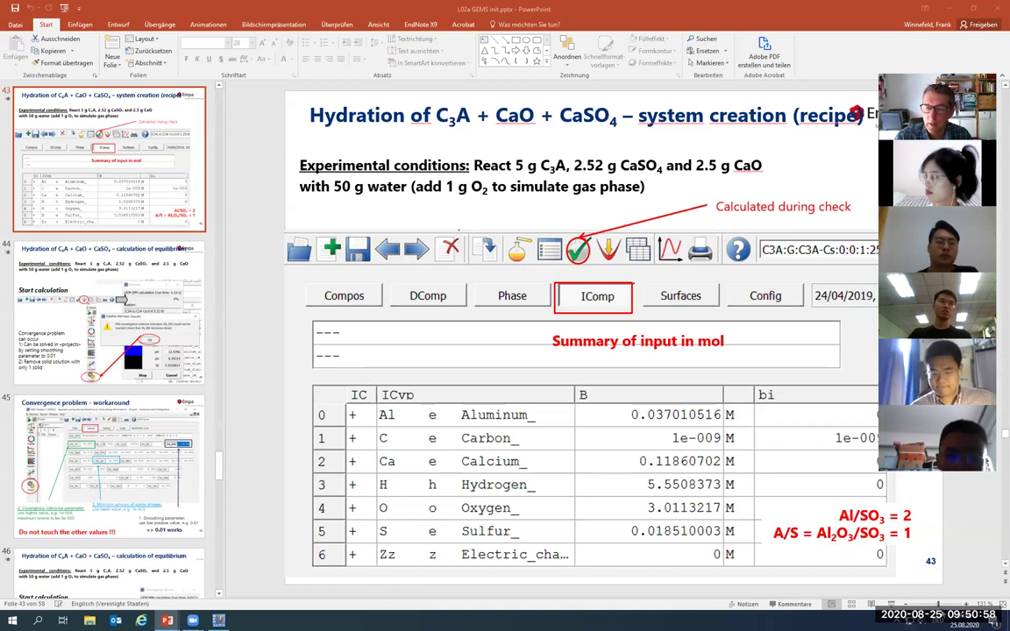
Switch to the PowerPoint presentation and present the slides from the recipe summary (43) to the calculation of equilibrium (46)
key("shift+F5")
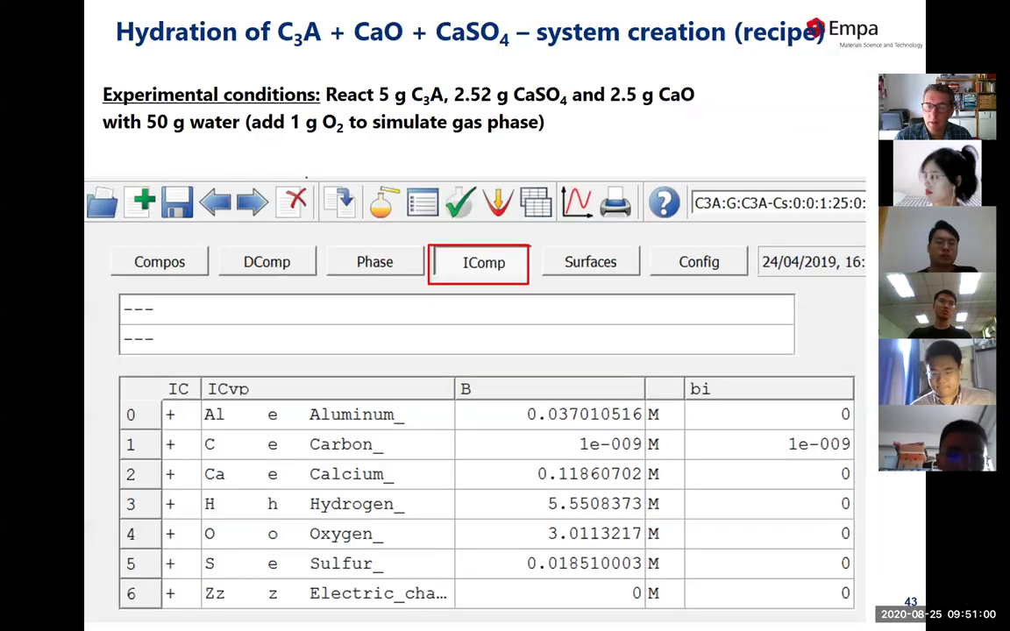
key("Right")
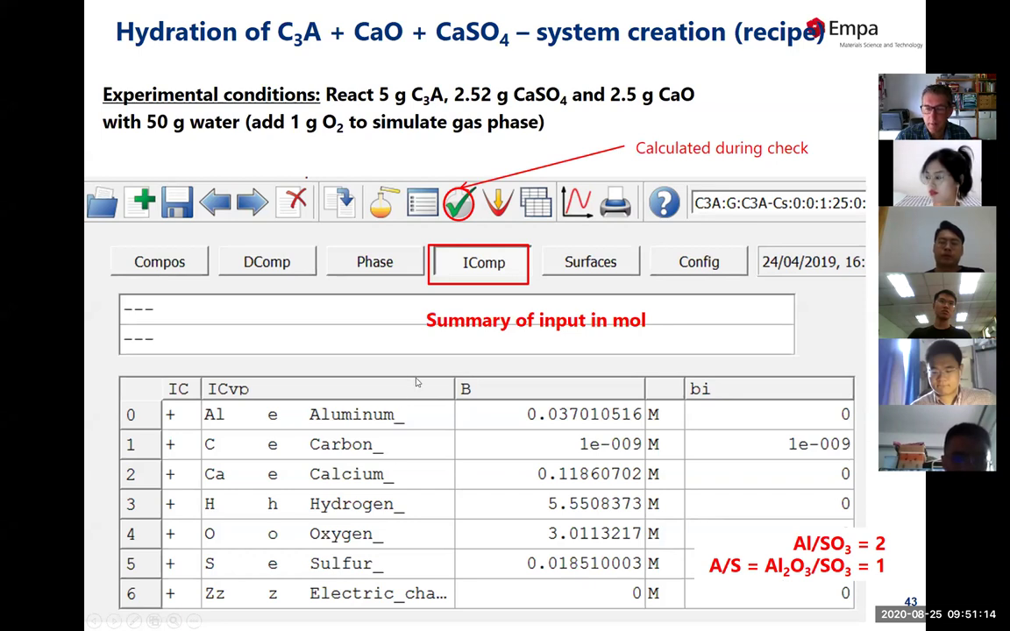
key("Right")
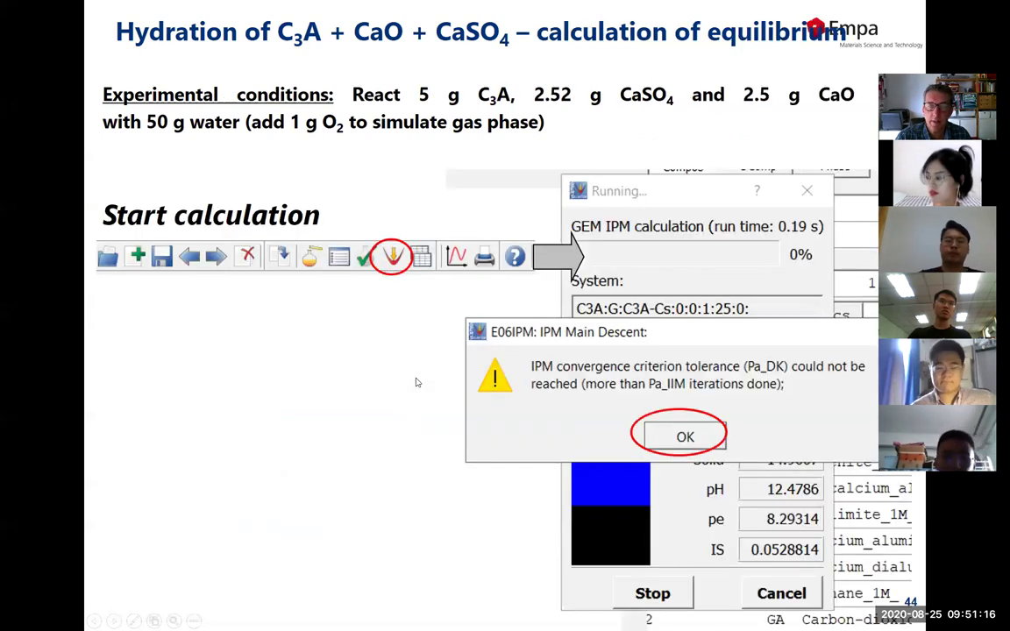
key("Right")
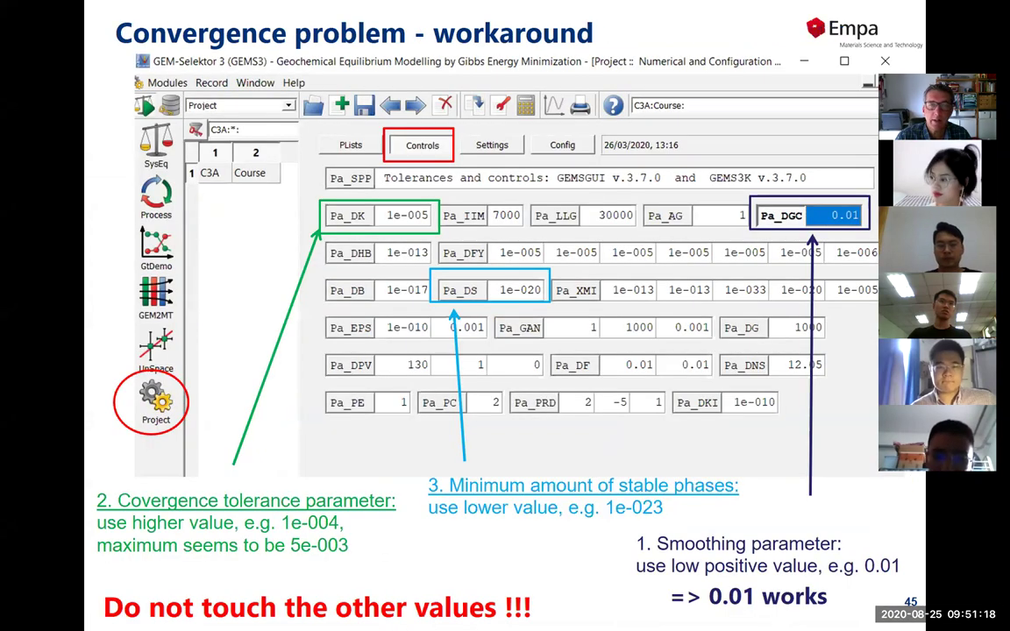
key("Right")
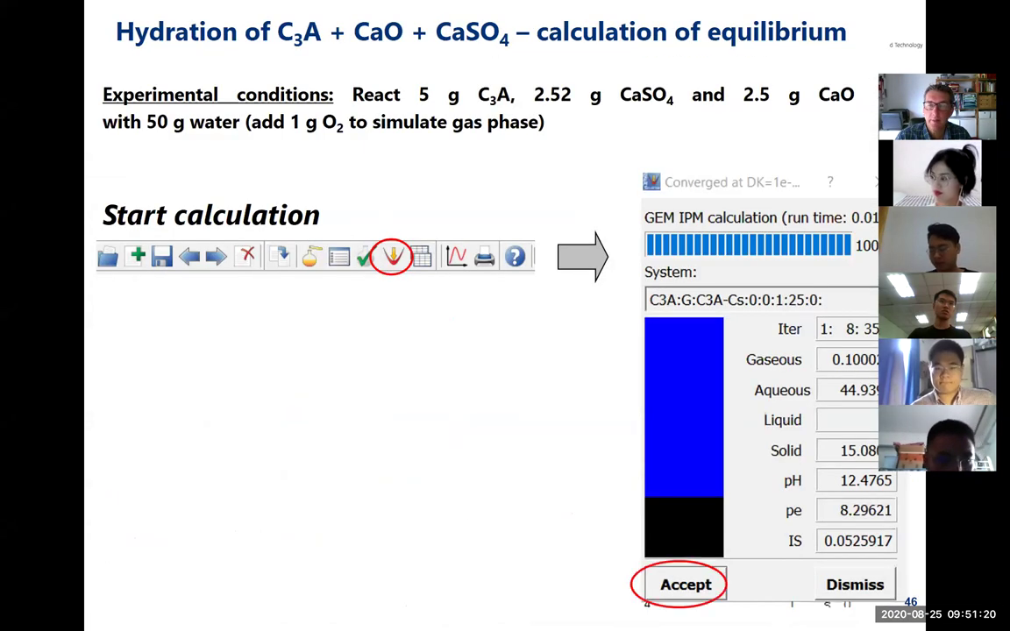
Present the "Hydration of C3A + CaO + CaSO4 – results" slides, revealing the notes on the single system name and aqueous phase
key("Right")
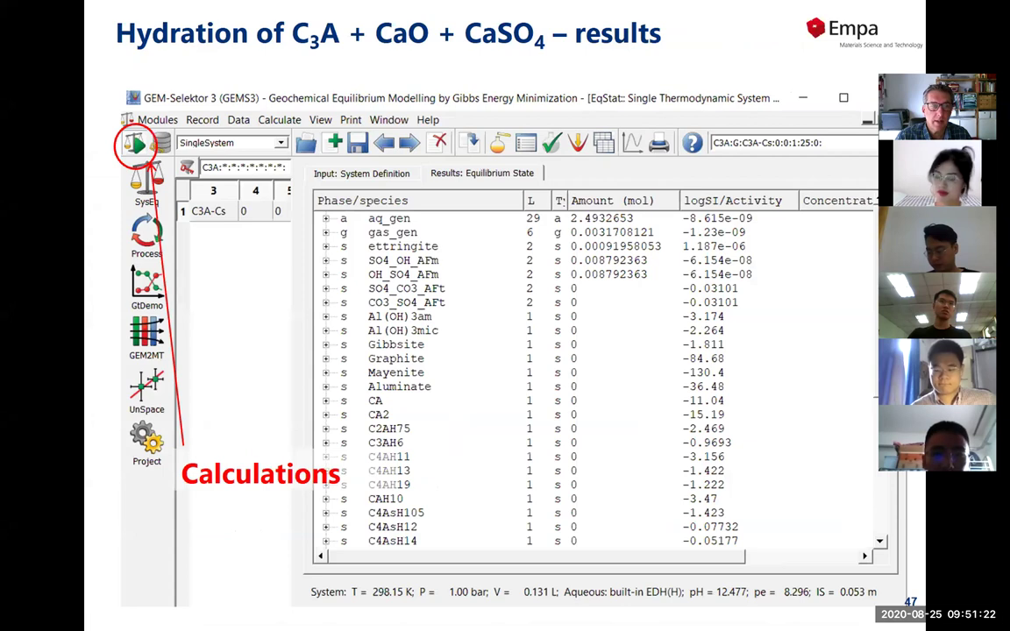
key("Right")
key("Right")
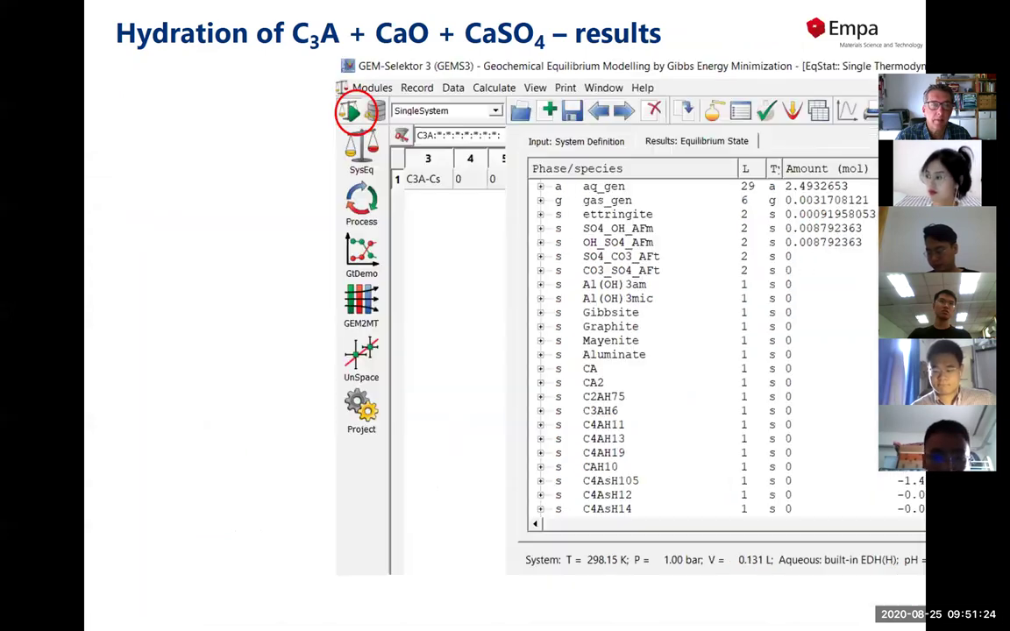
key("Left")
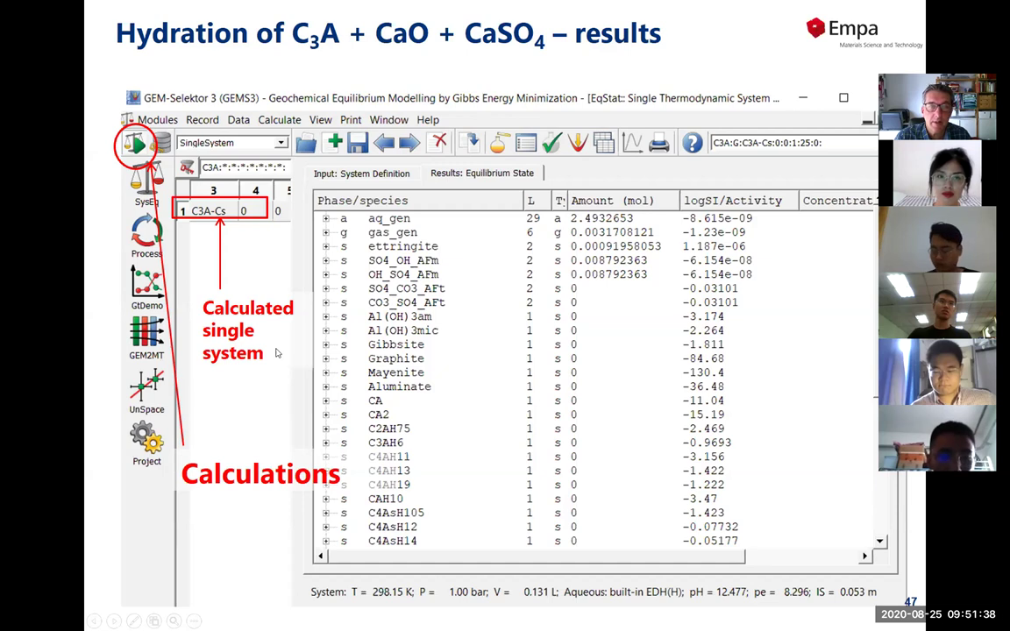
key("Right")
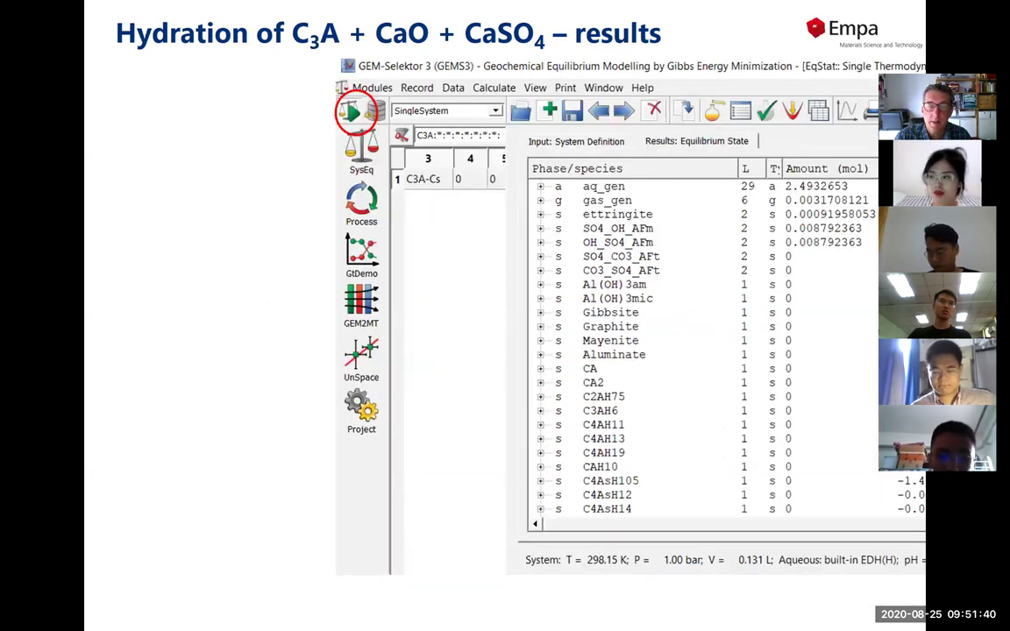
key("Right")
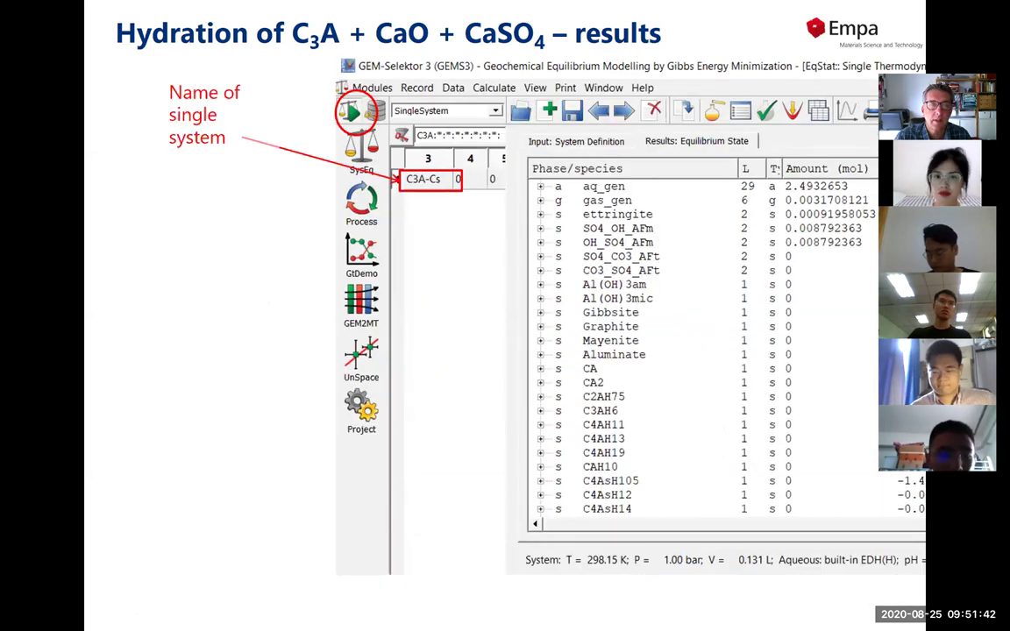
key("Right")
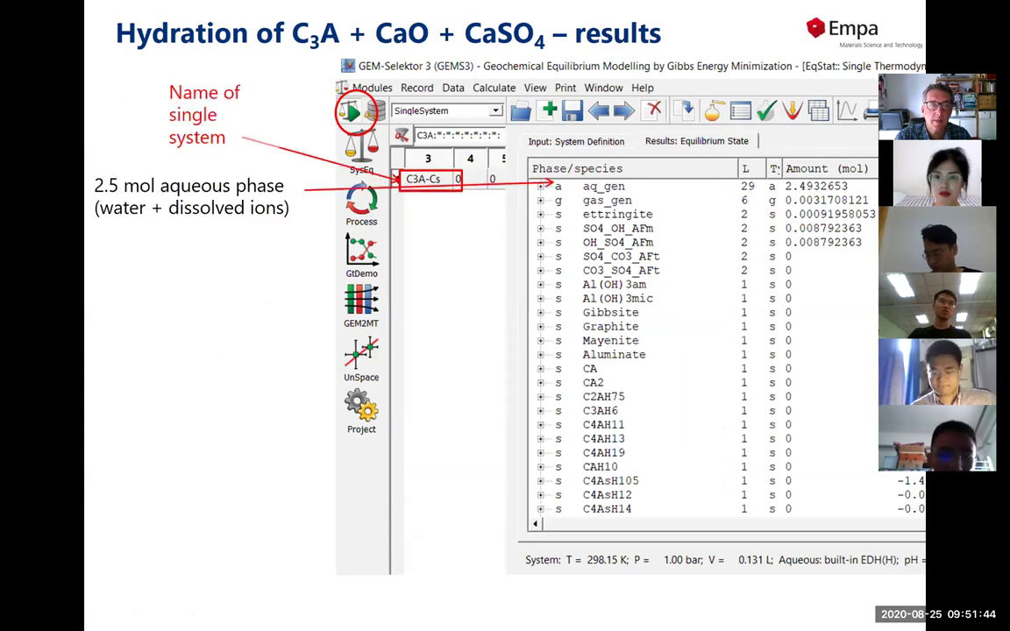
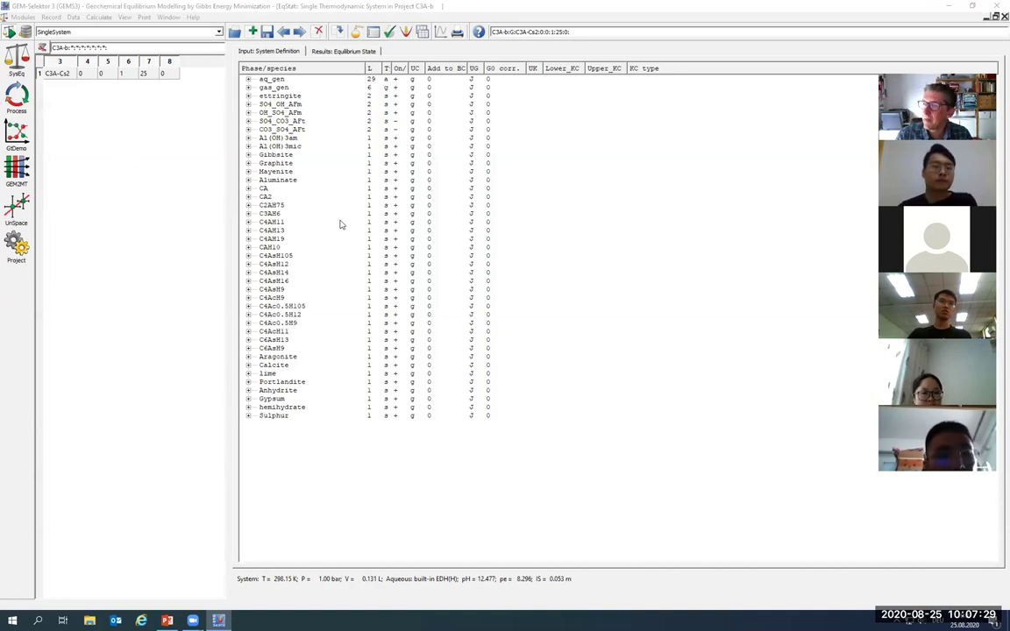
Switch to GEMS, save the changes to record C3A-Cs2, and create a new single system C3A-Cc at 1 bar and 25 °C
left_click(60, 19)
left_click(54, 17)
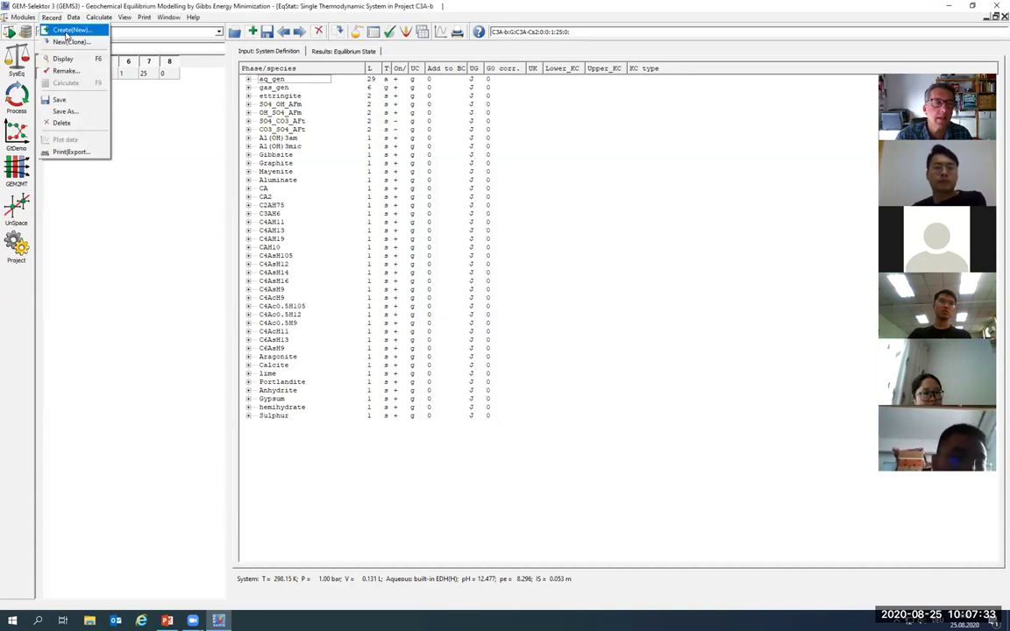
left_click(226, 32)
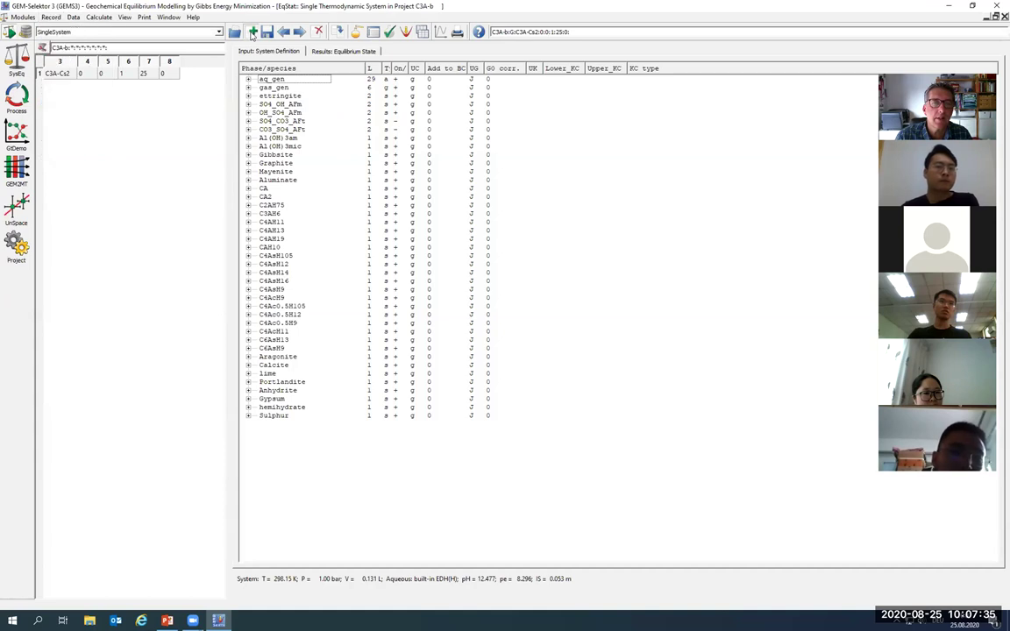
left_click(252, 33)
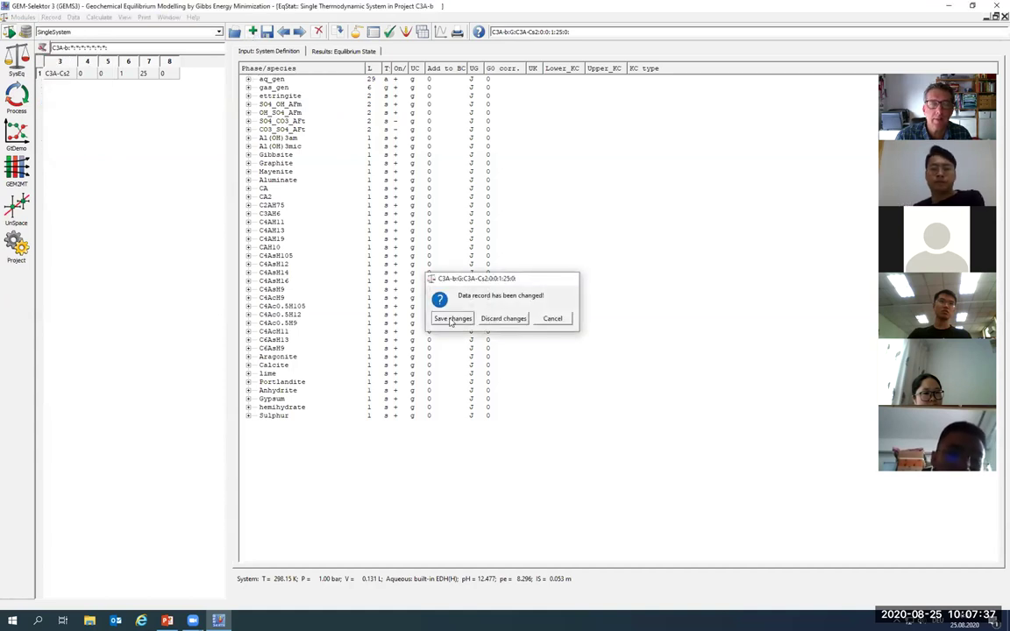
left_click(451, 318)
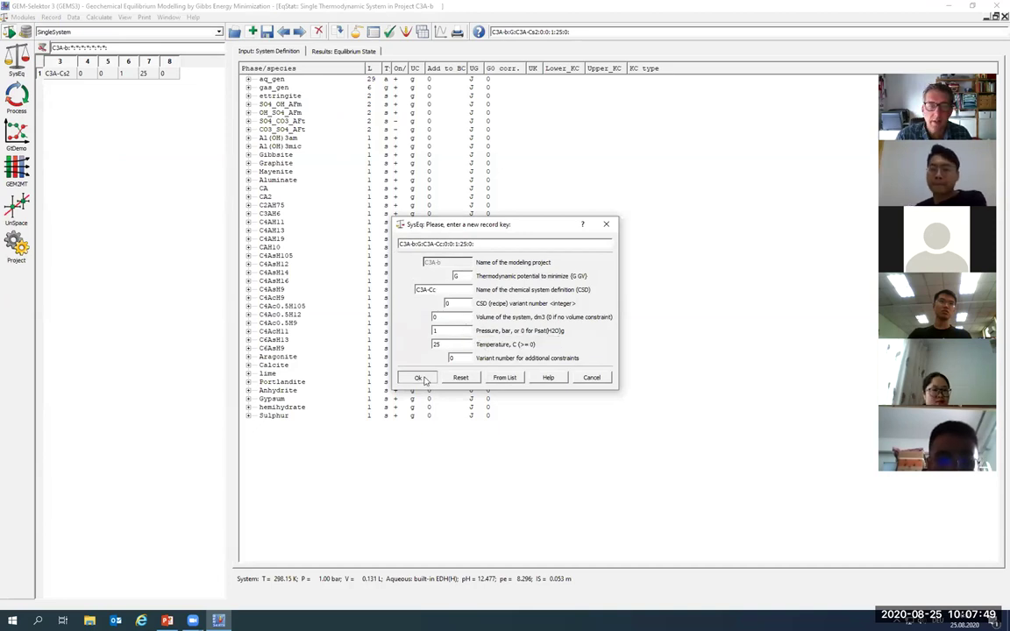
left_click(419, 378)
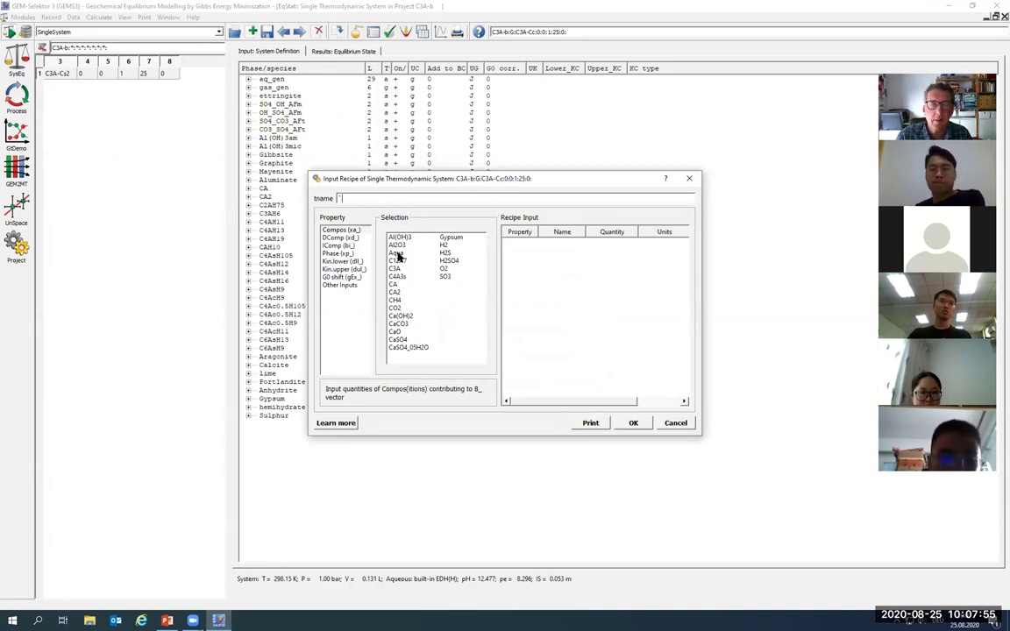
Name the new single system's recipe "C3A + CaCO3"
left_click(341, 198)
type("C")
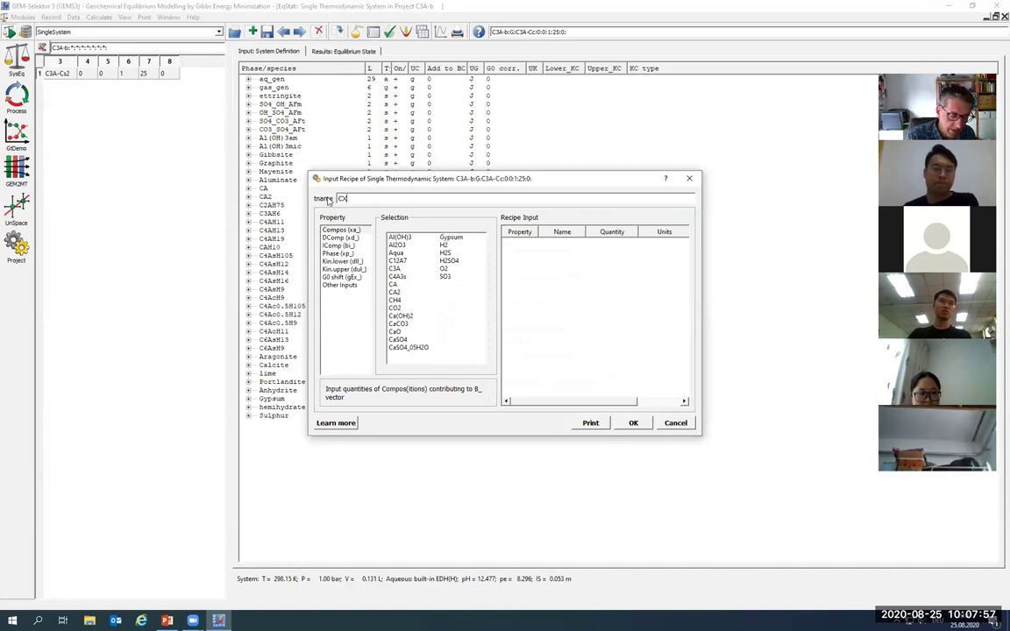
type("3A + CaSO")
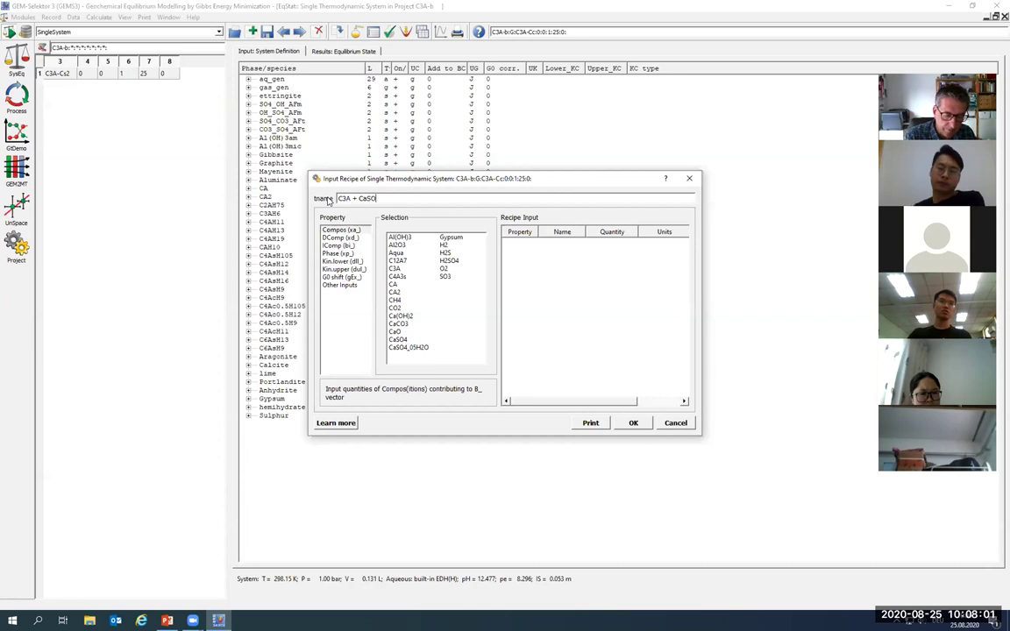
type("4")
left_click_drag(380, 199, 367, 199)
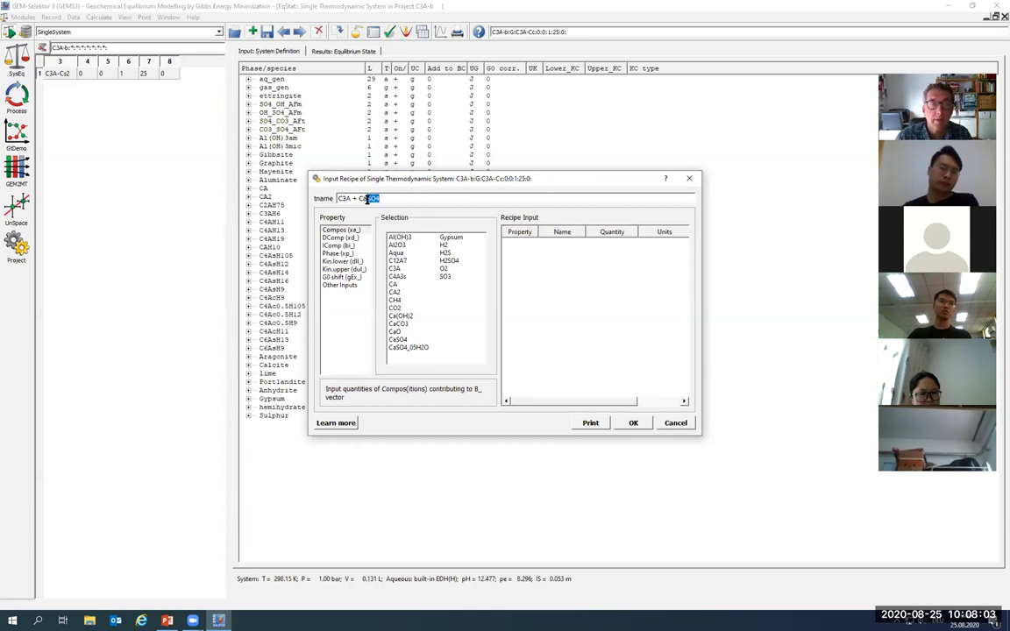
key("BackSpace")
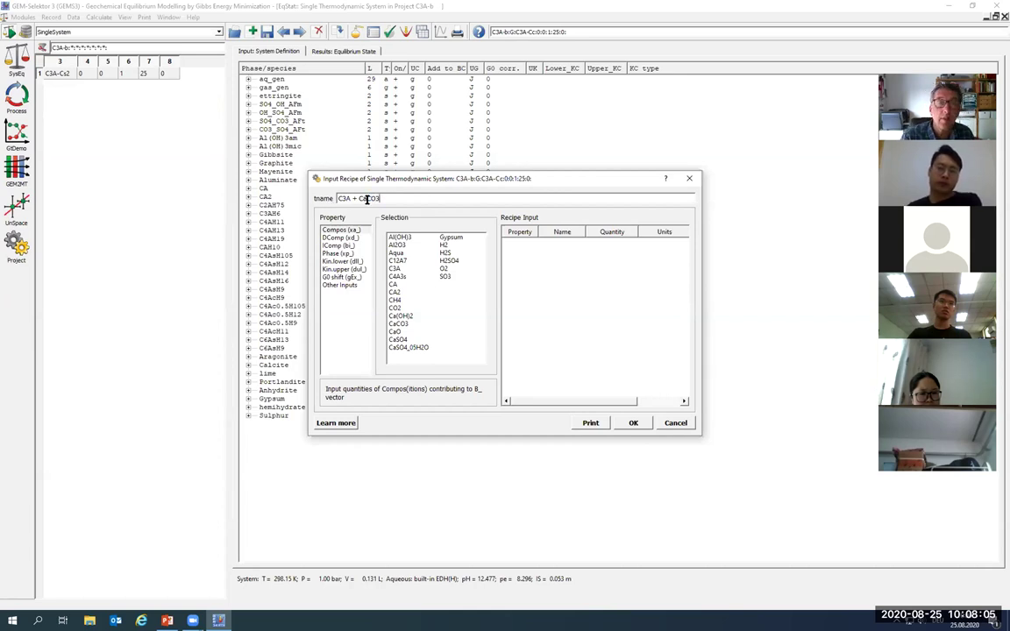
type("CO3")
key("Tab")
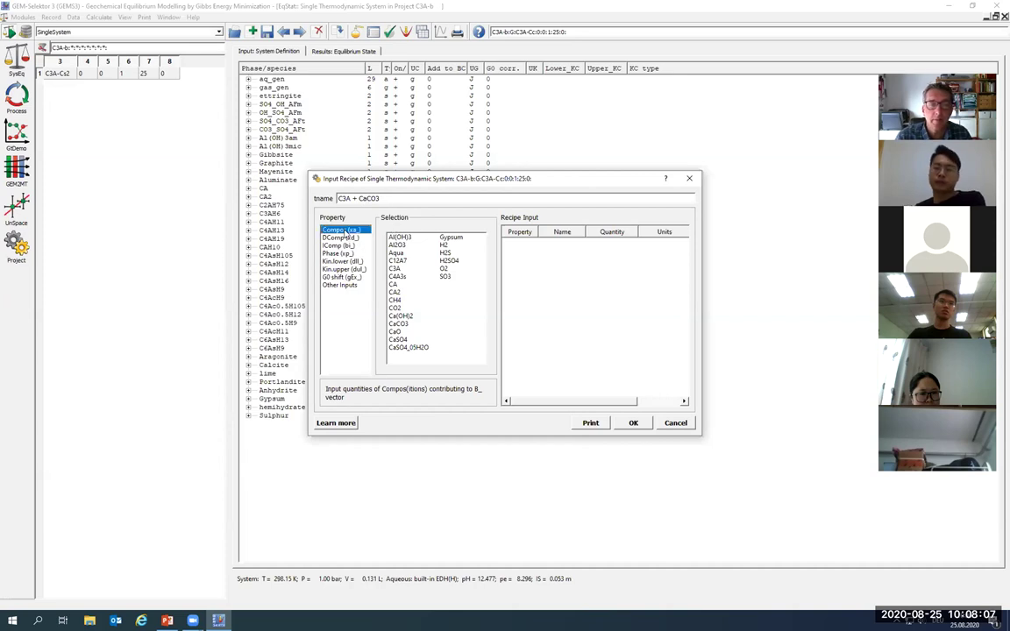
Add 50 g of Aqua and 1.86 g of CaCO3 to the recipe
double_click(396, 253)
left_click(614, 244)
type("50")
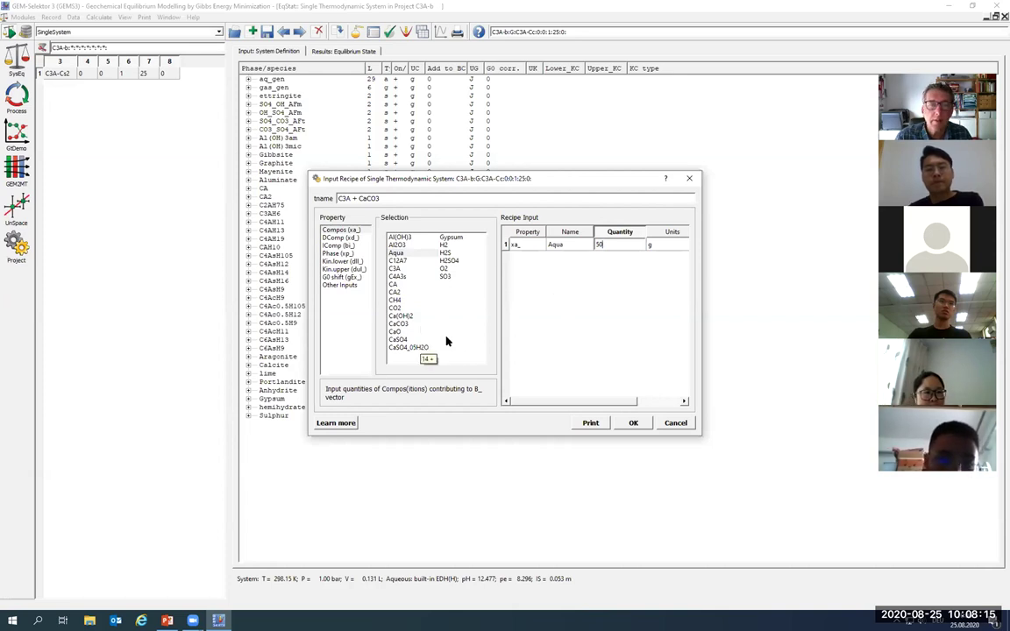
double_click(398, 323)
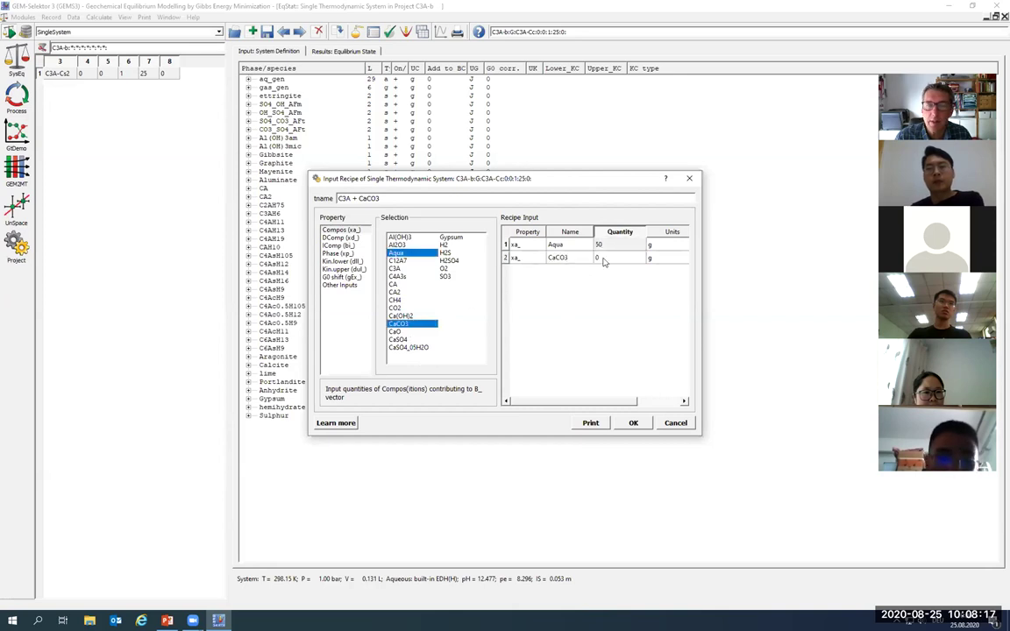
left_click(611, 258)
type("1")
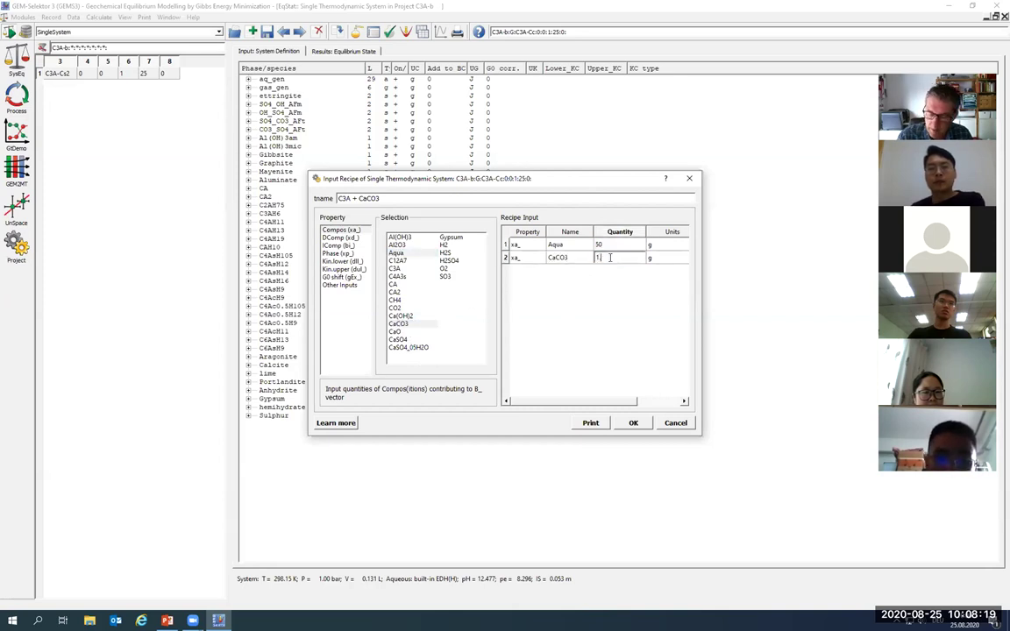
type(".86")
left_click(566, 311)
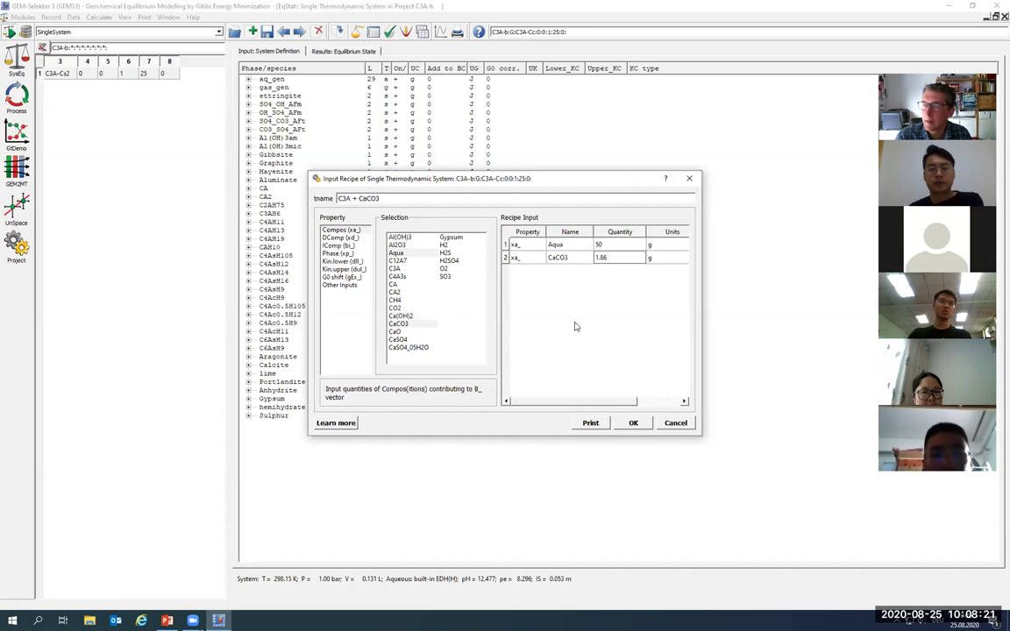
Add 2.5 g of CaO and 5 g of C3A to the recipe
double_click(395, 332)
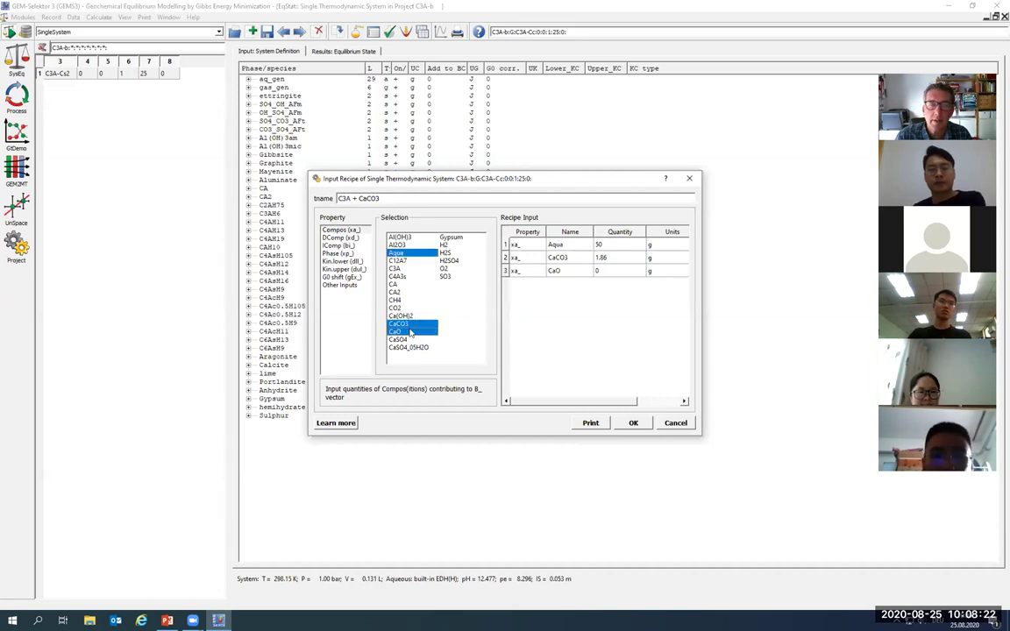
left_click(604, 271)
type("2.5")
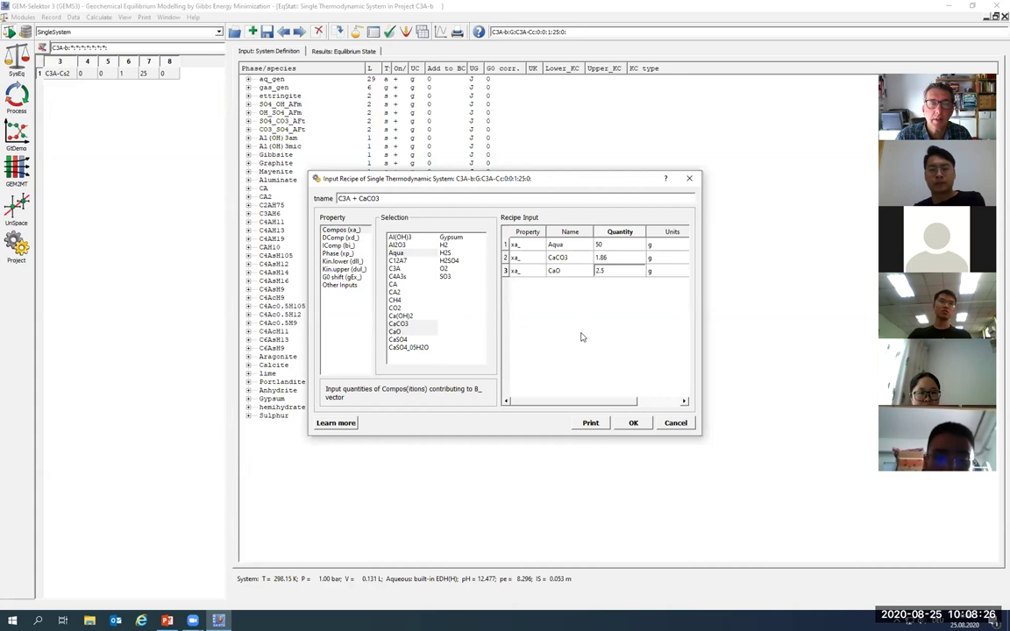
left_click(581, 334)
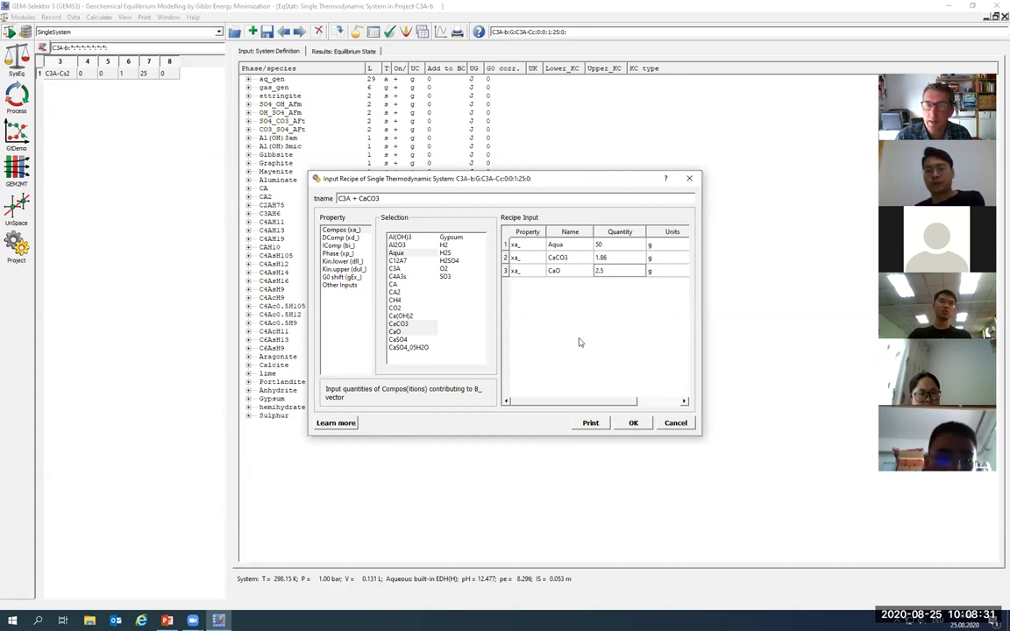
left_click(394, 269)
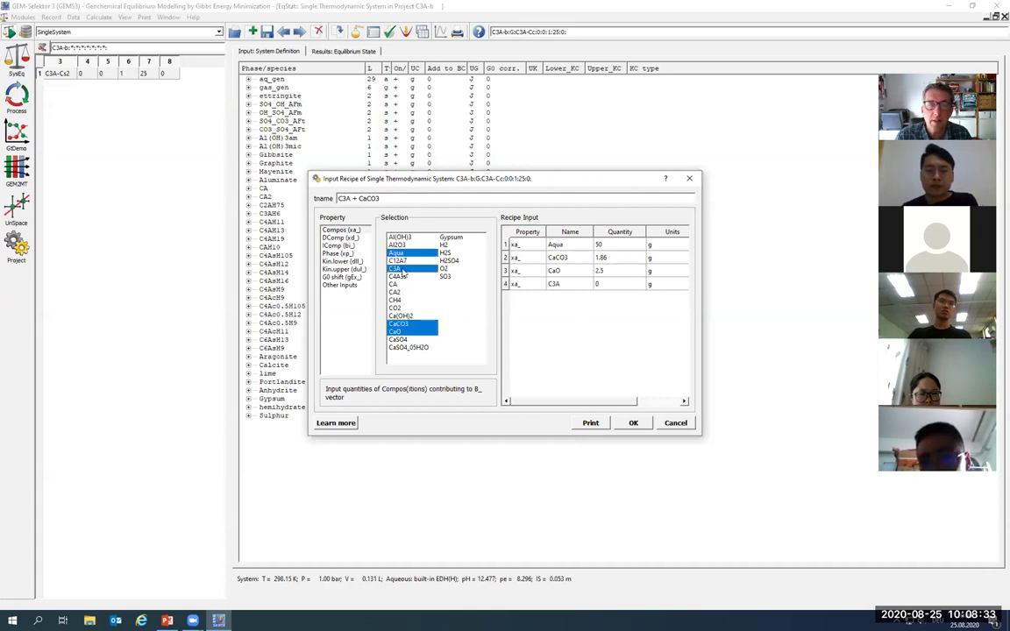
left_click(611, 286)
type("5")
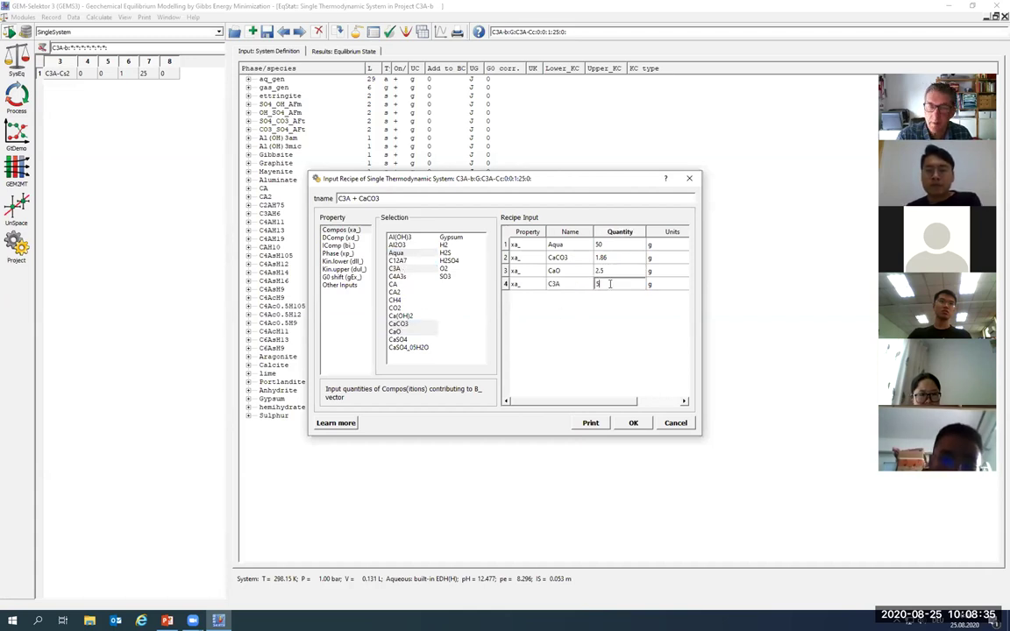
Add 0.1 g of O2 to the recipe and accept the completed input recipe
left_click(445, 268)
left_click(614, 298)
left_click(612, 299)
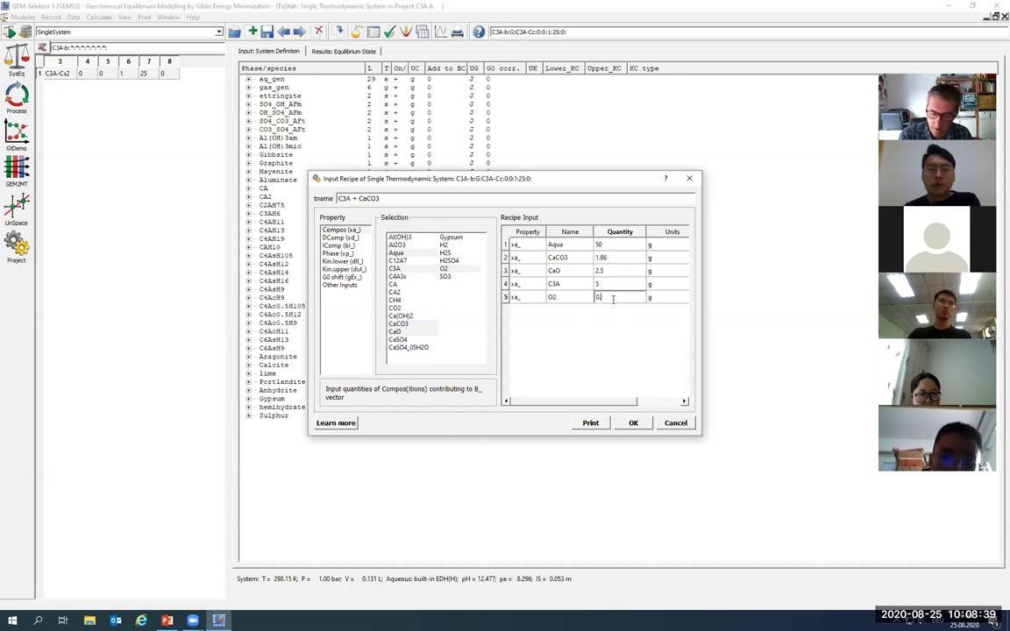
type(".1")
left_click(612, 344)
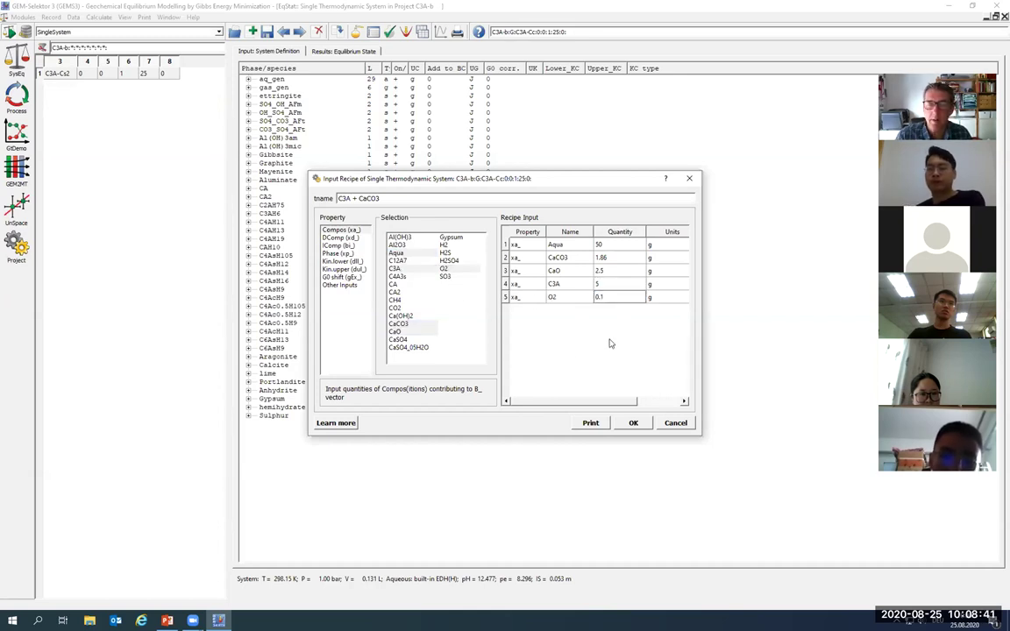
left_click(635, 424)
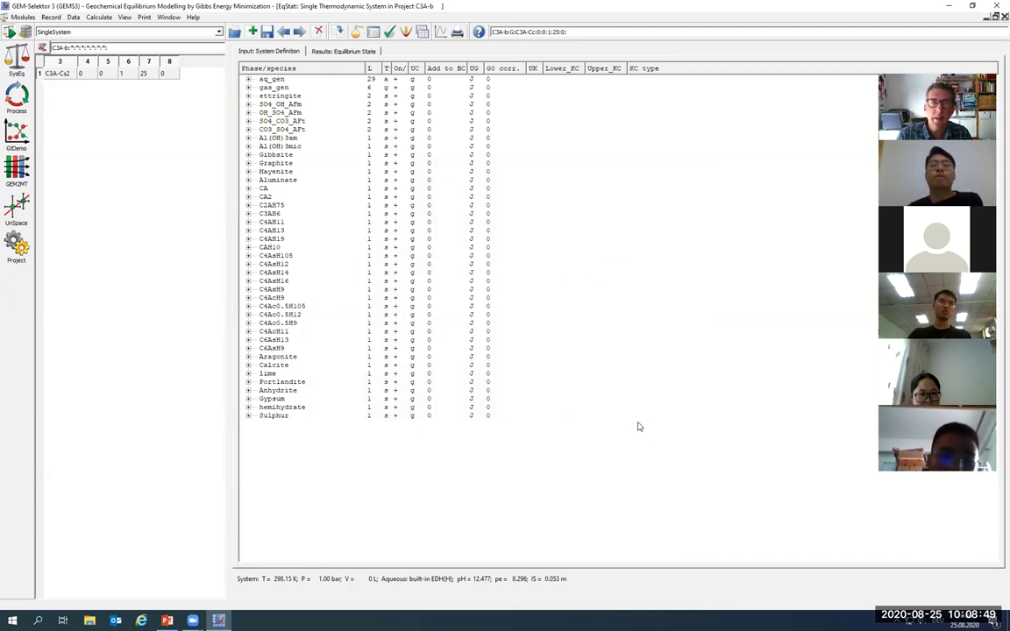
Check the bulk composition, keeping missing component S at the default 1e-09 mol, then calculate and accept the C3A-Cc equilibrium
left_click(390, 32)
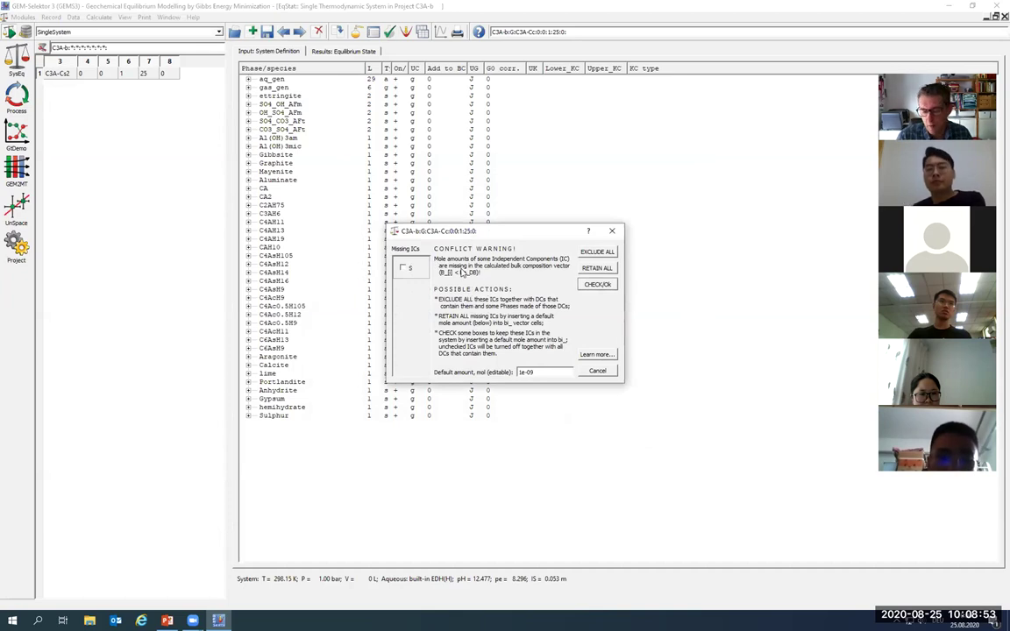
left_click(402, 268)
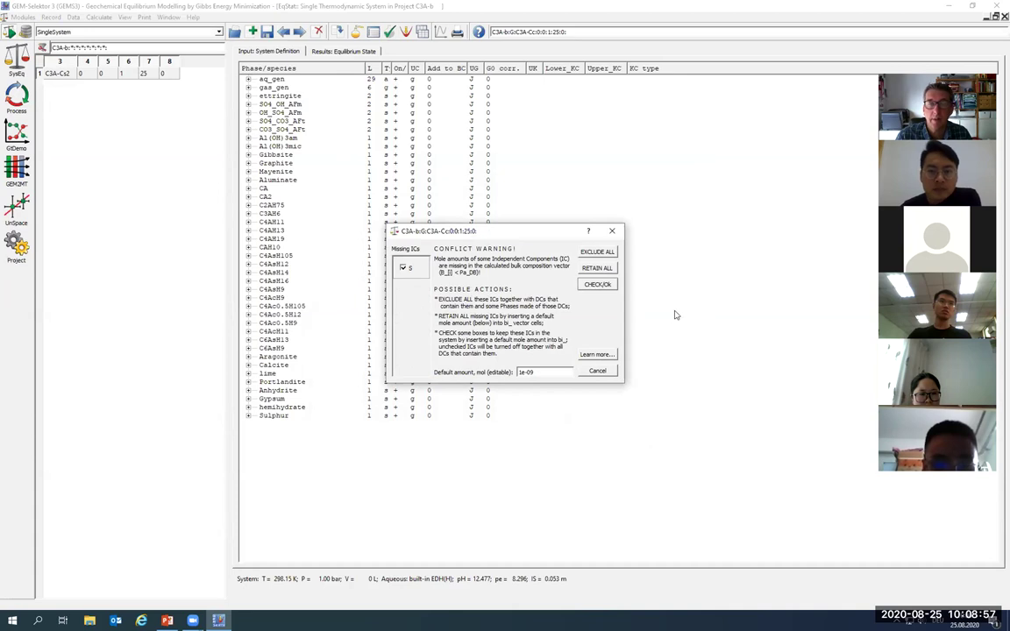
left_click(599, 285)
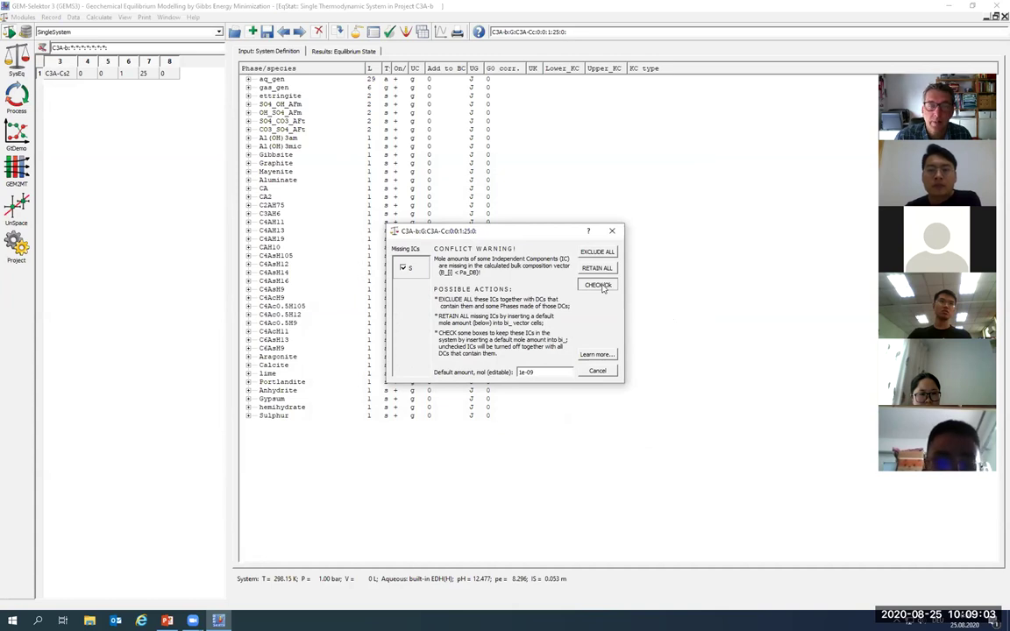
left_click(601, 287)
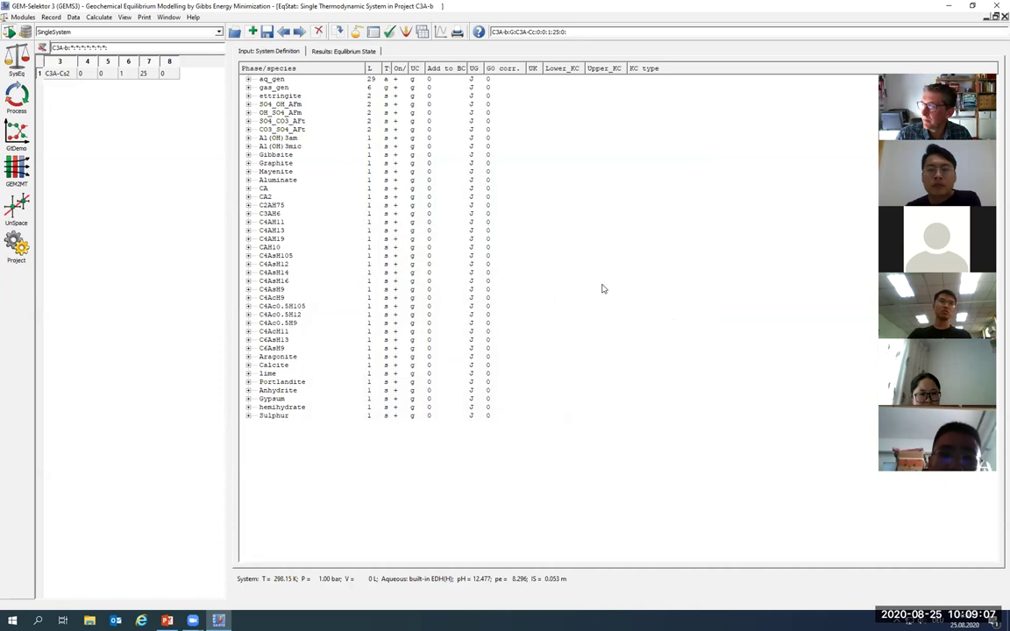
left_click(406, 32)
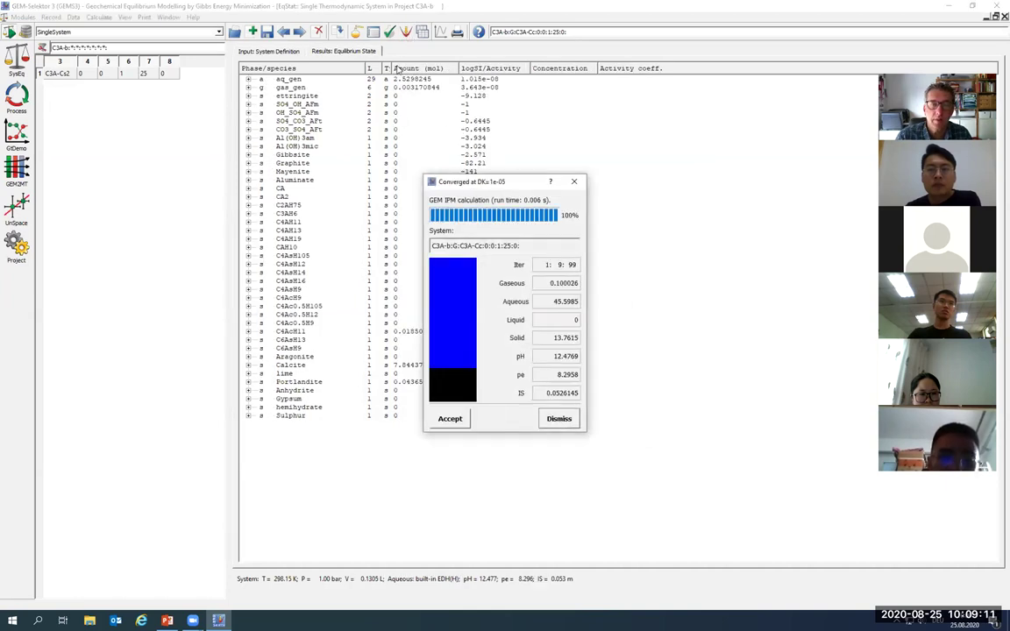
left_click(453, 420)
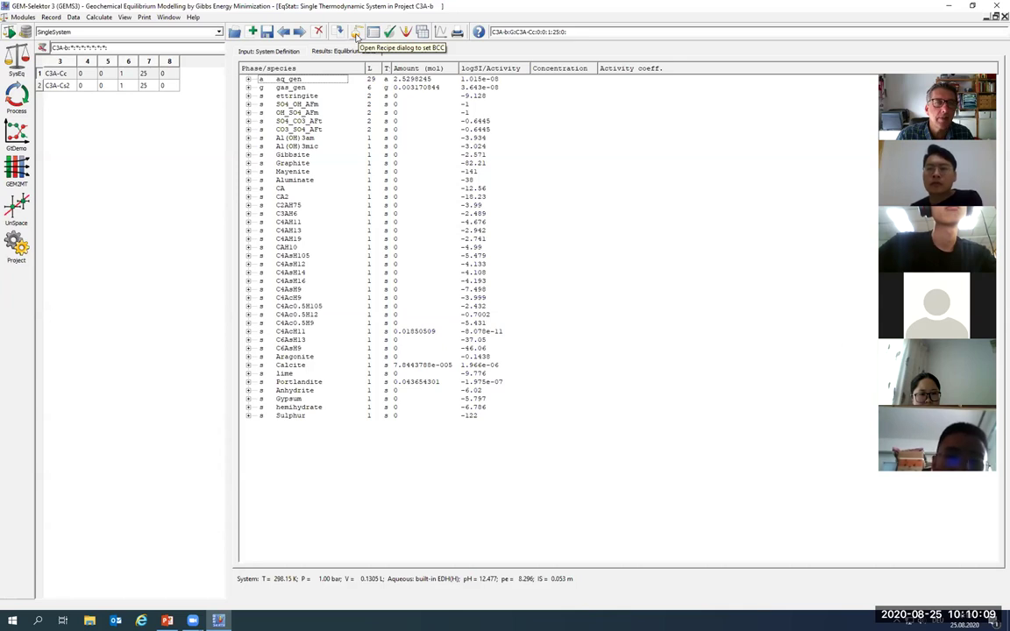
Review the C3A-Cc recipe, save the changes to its record, and reselect C3A-Cc in the record list
left_click(357, 34)
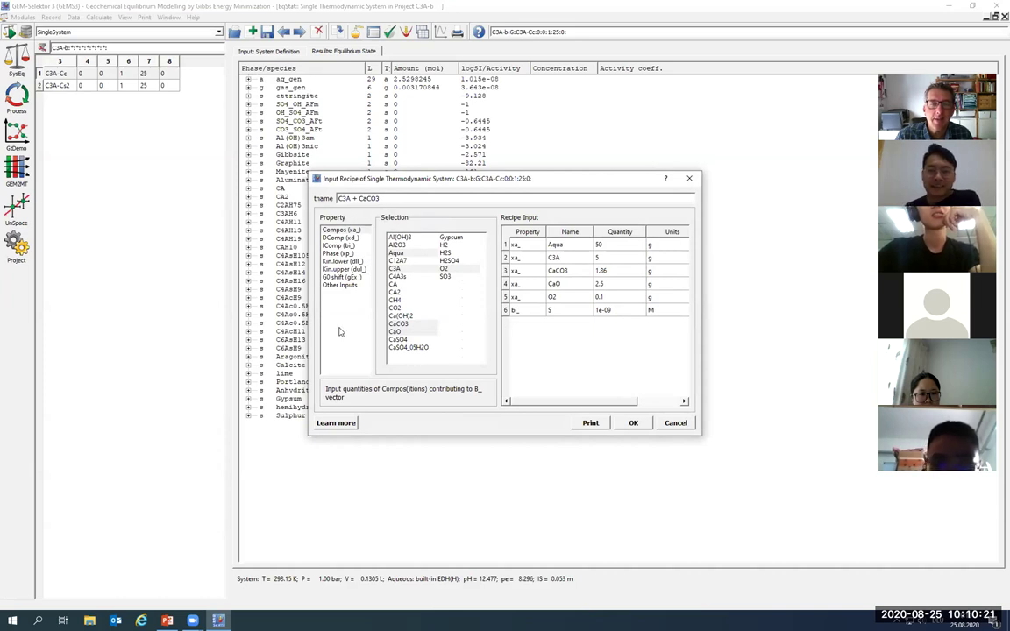
left_click(634, 423)
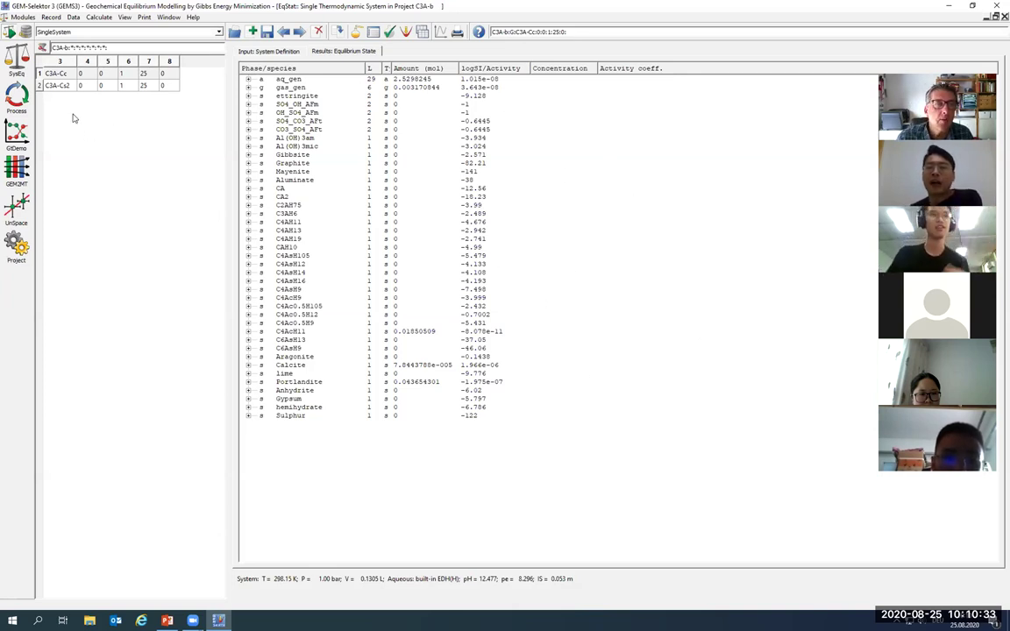
left_click(56, 85)
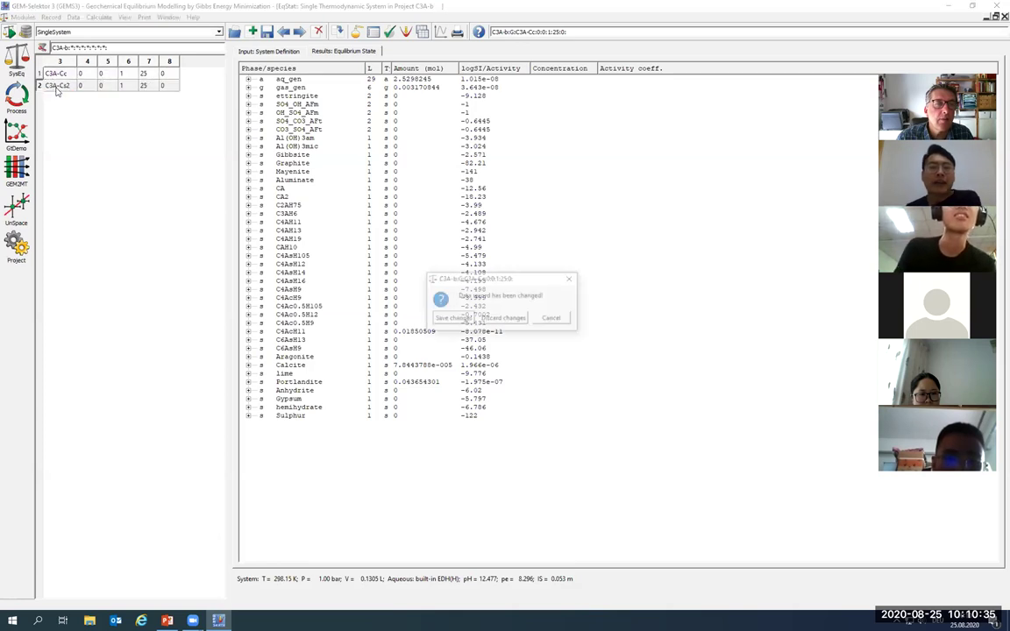
left_click(455, 319)
left_click(76, 75)
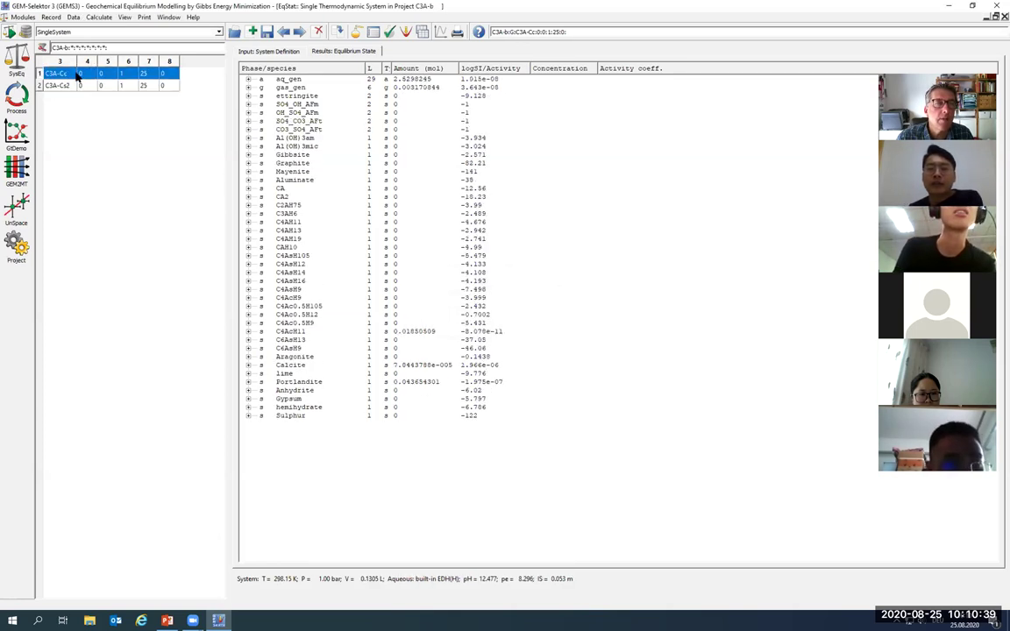
left_click(51, 18)
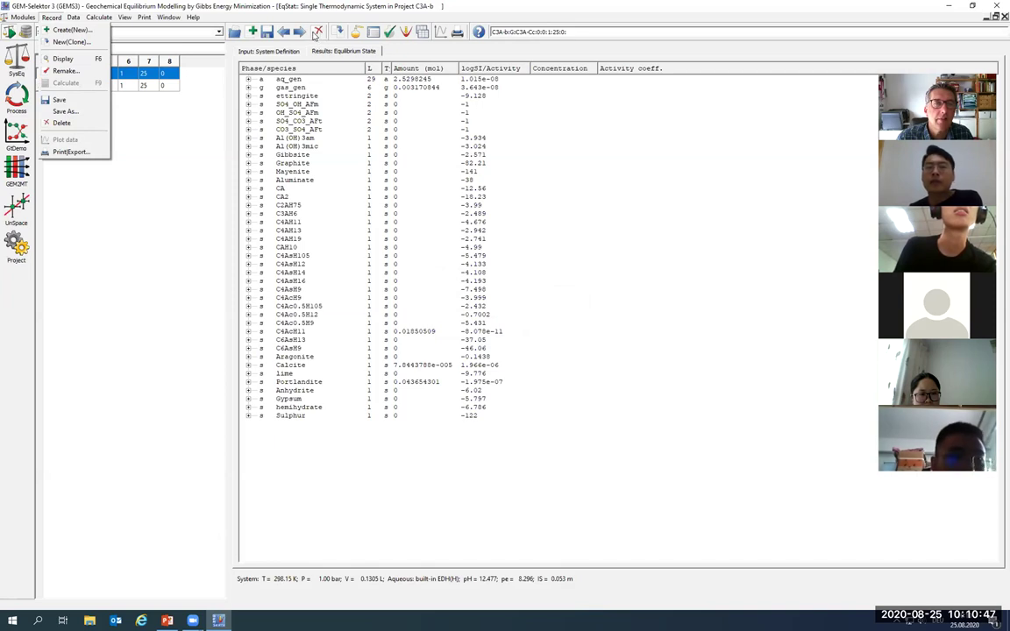
left_click(150, 233)
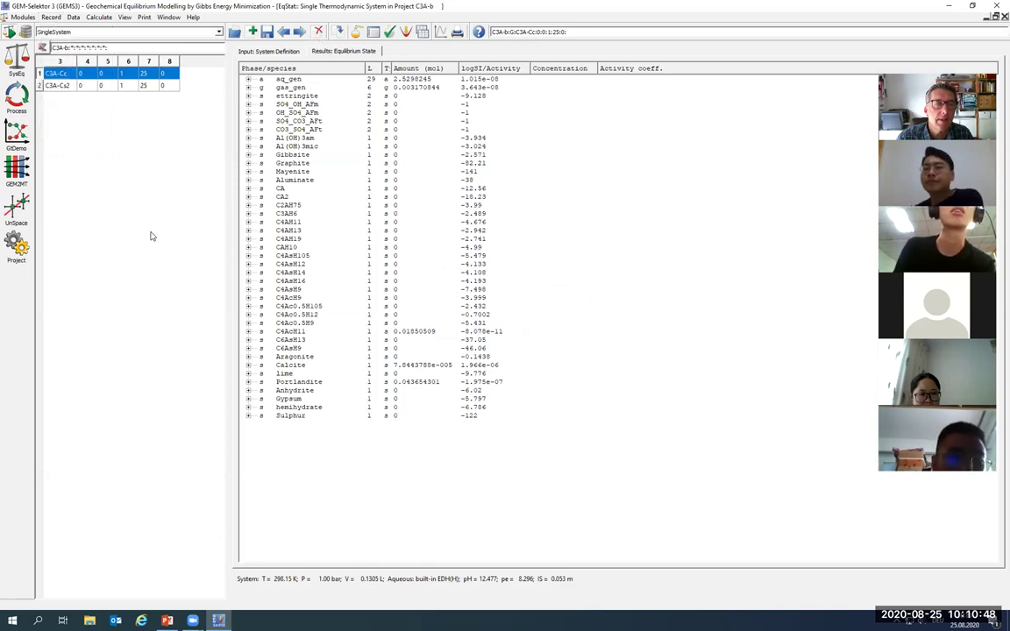
Examine the equilibrium phases of C3A-Cc, including their amounts, saturation indices, volumes and masses in the detailed EqDemo results
left_click(661, 358)
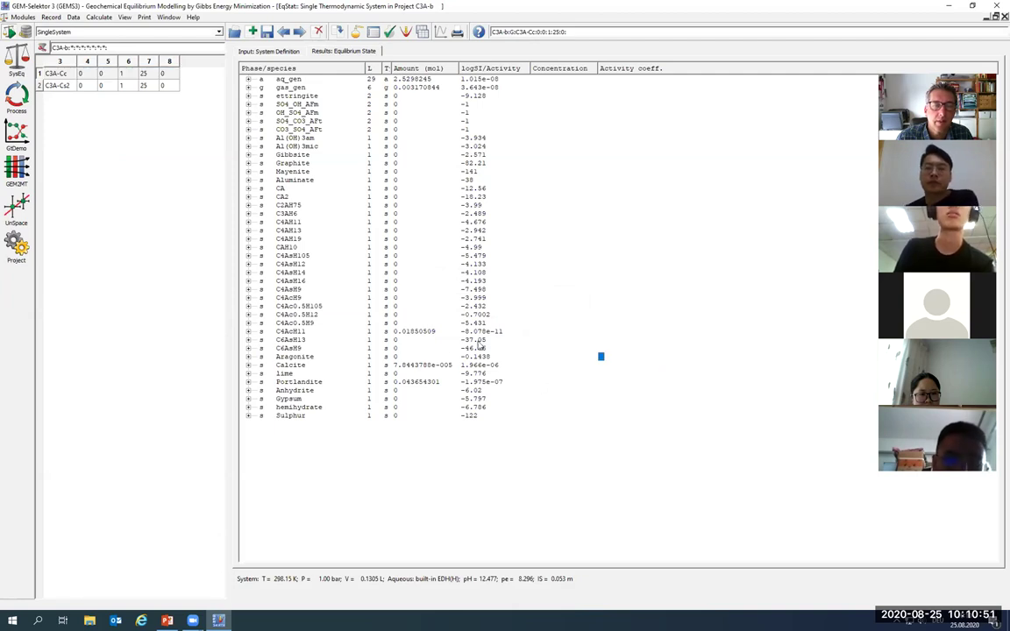
left_click(423, 333)
left_click(657, 307)
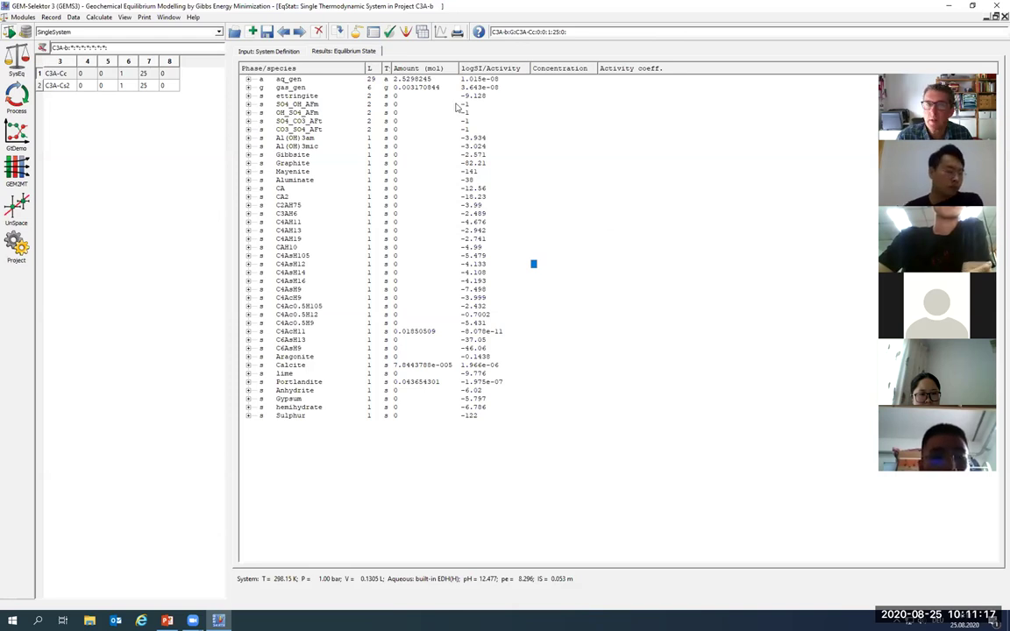
left_click(423, 32)
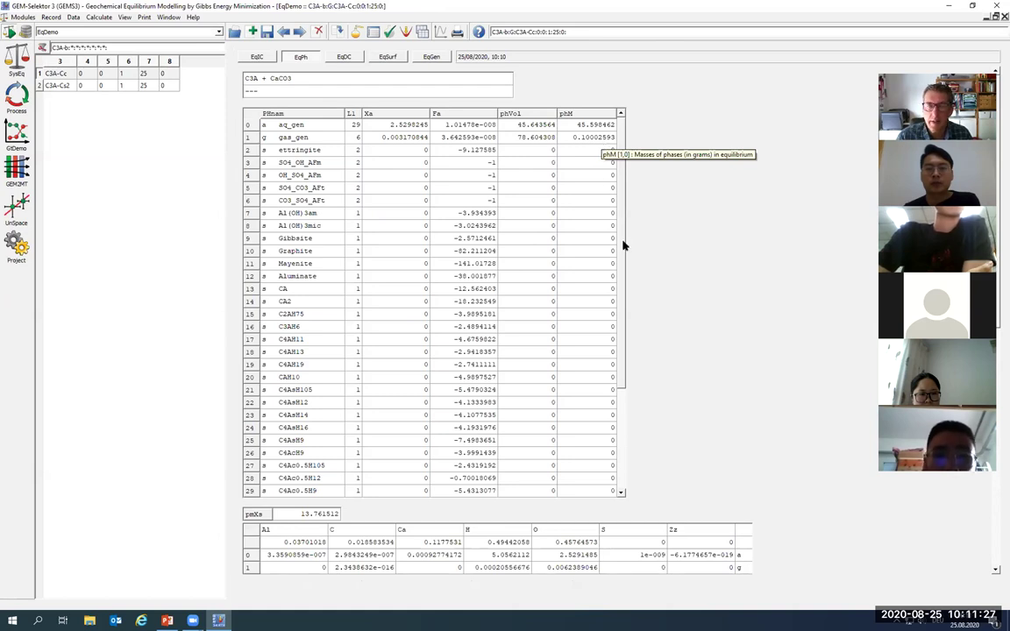
scroll(623, 293, "down", 2)
left_click_drag(622, 293, 627, 365)
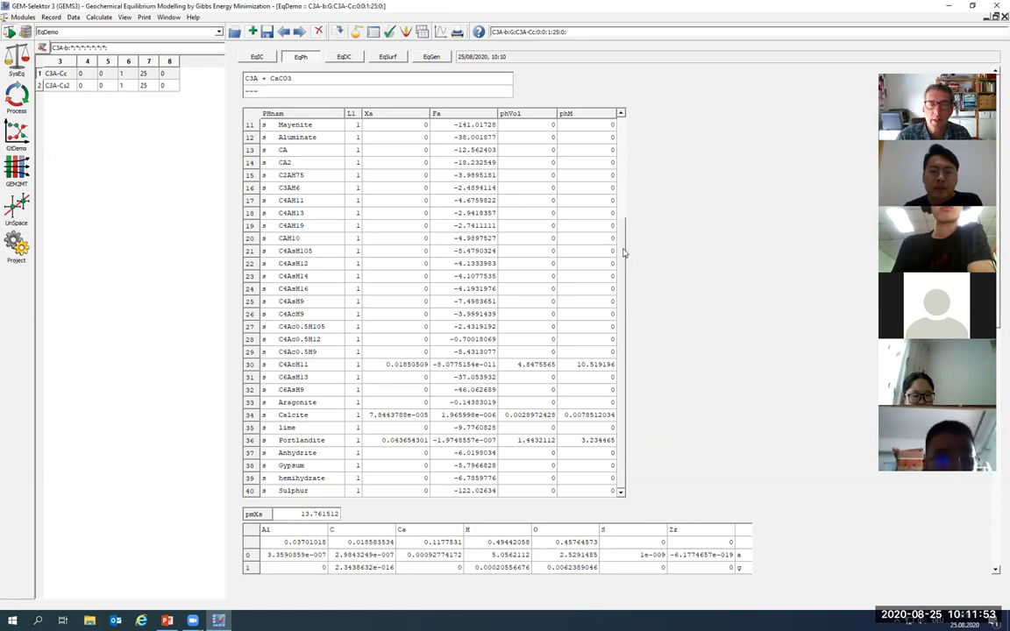
scroll(627, 145, "up", 4)
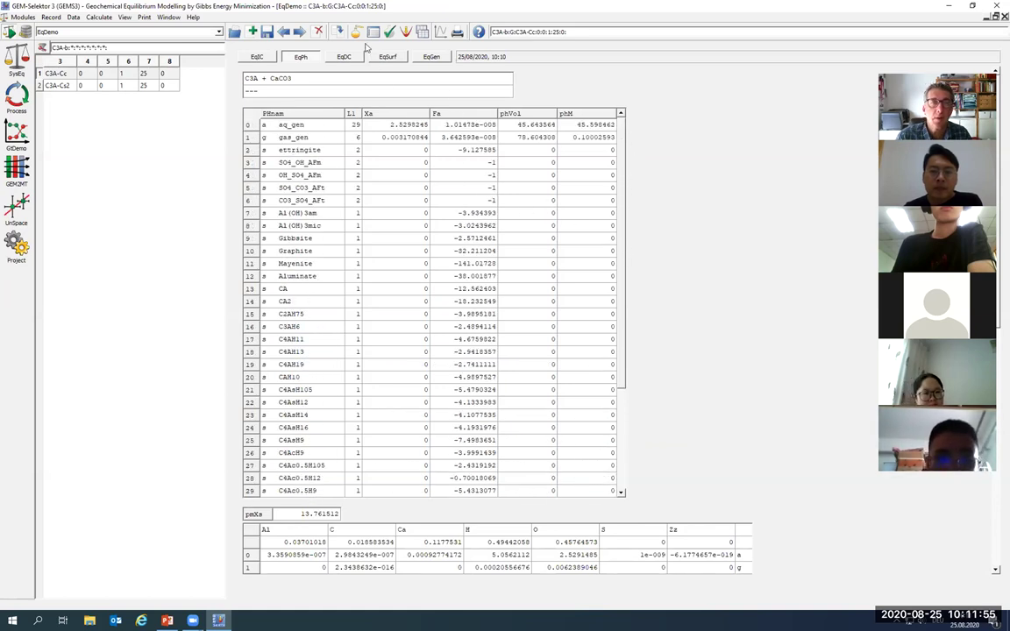
Set the CaO quantity in the C3A-Cc input recipe to 0 g and accept the recipe
left_click(356, 33)
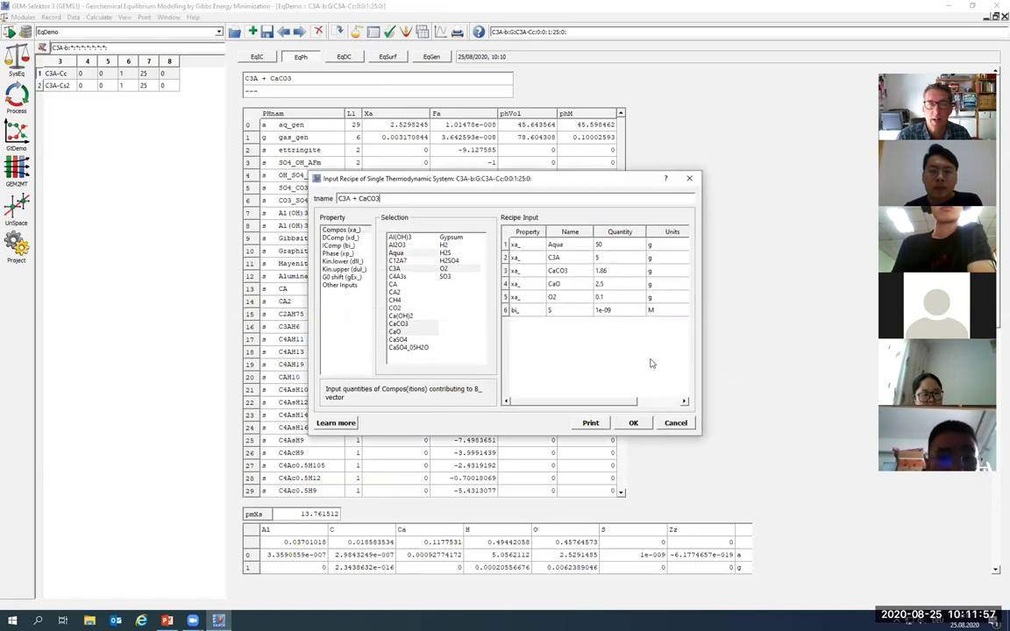
double_click(607, 284)
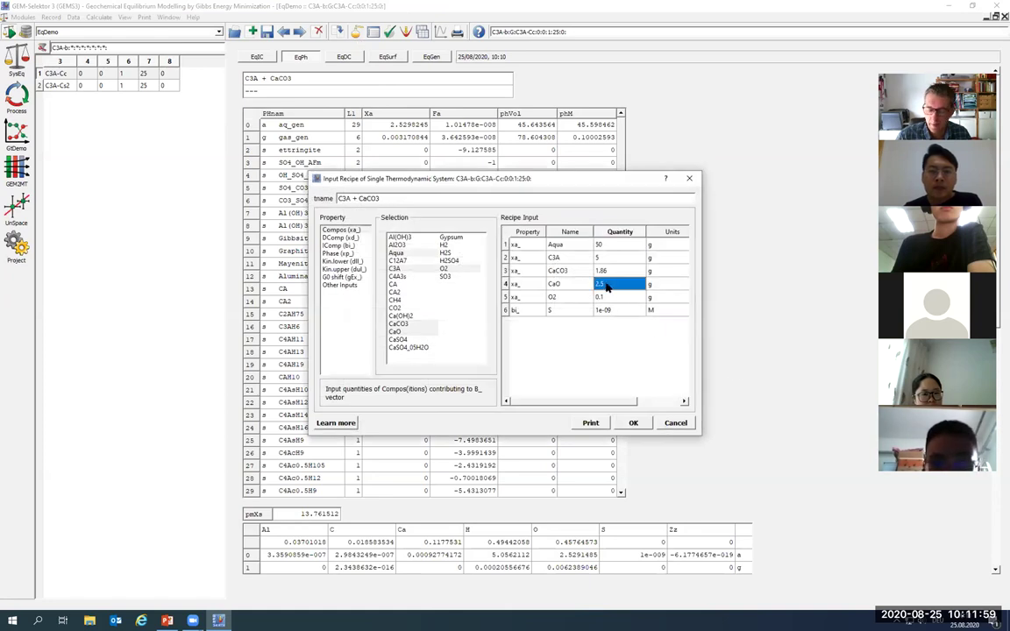
type("0")
key("Return")
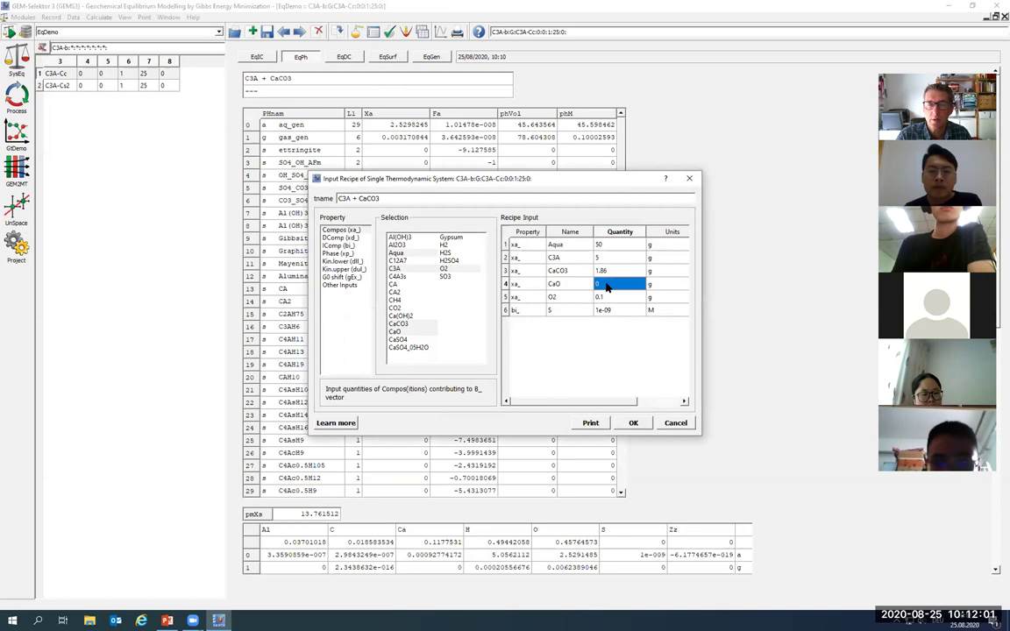
left_click(632, 424)
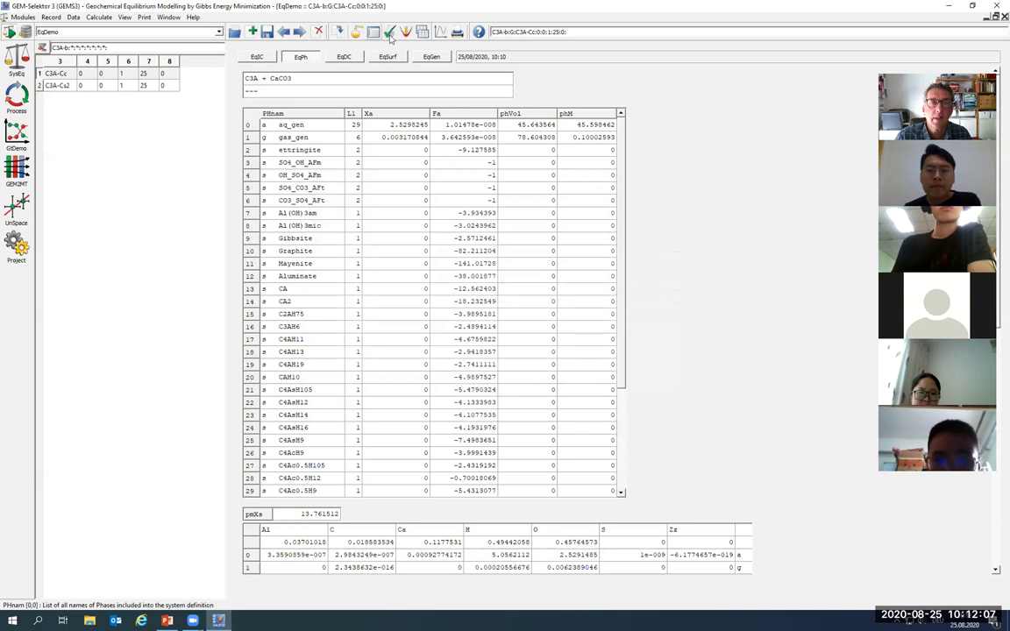
Calculate and accept the equilibrium of the CaO-free C3A-Cc system, then return to its single-system equilibrium results
left_click(405, 32)
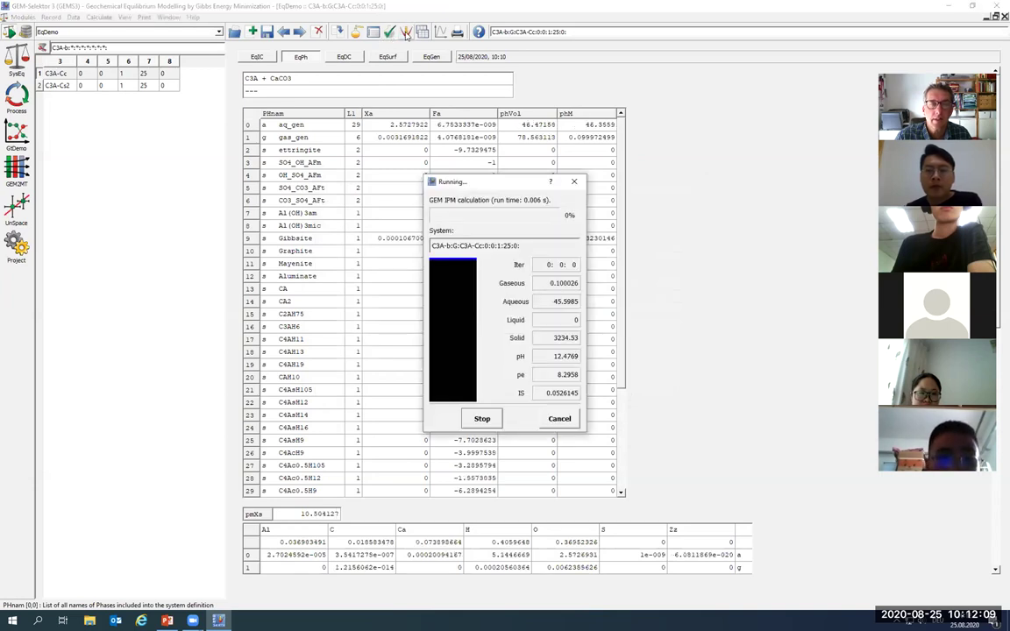
left_click(448, 419)
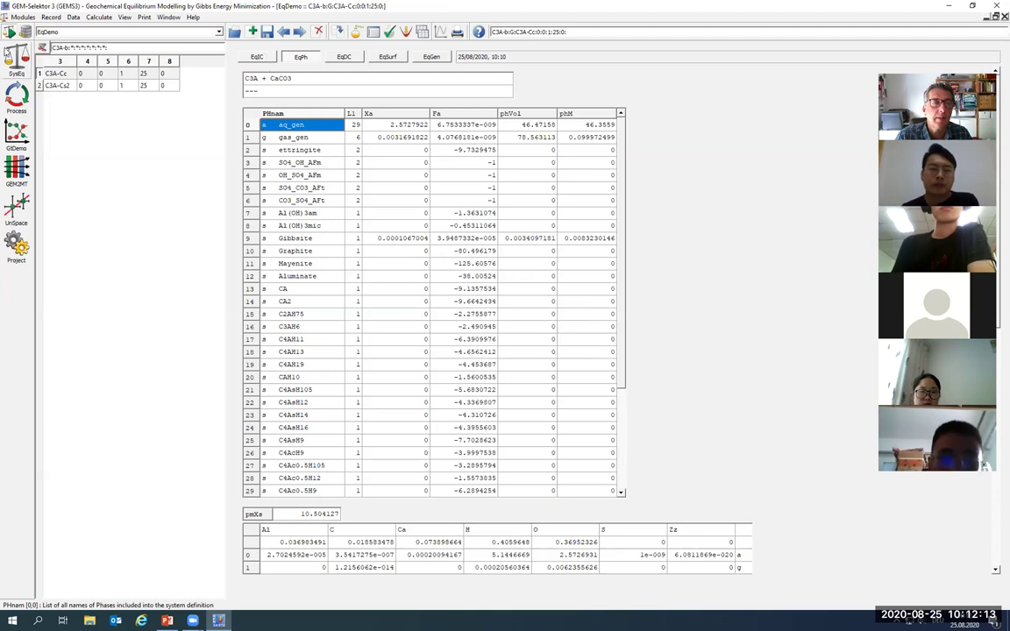
left_click(21, 55)
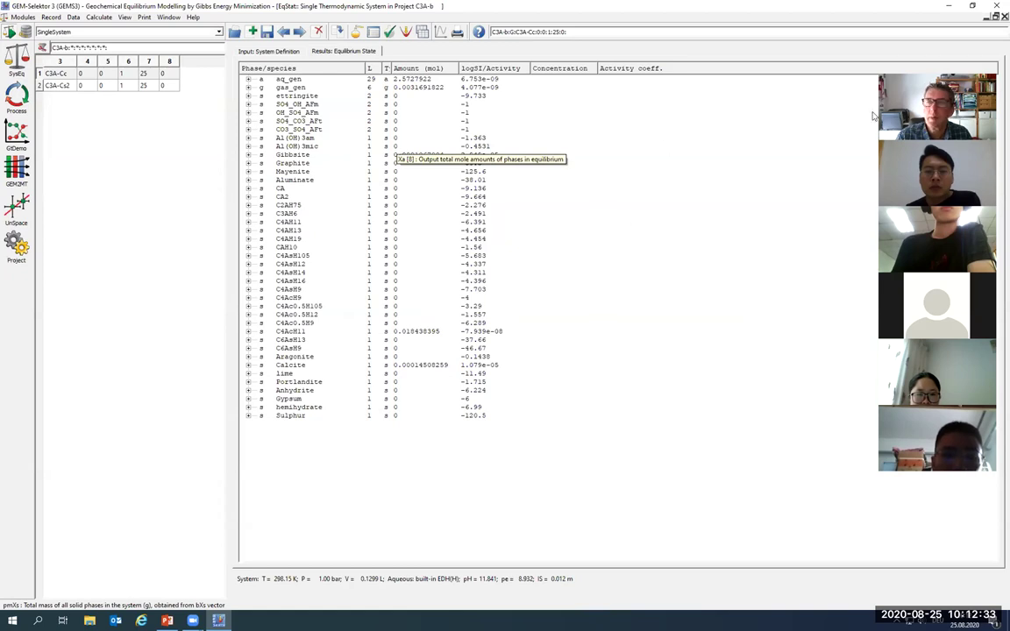
Switch to the PowerPoint lecture and present the C3A + CaO + CaCO3 slides through to experimental problem part 3, C3A + CaCO3
key("alt+Tab")
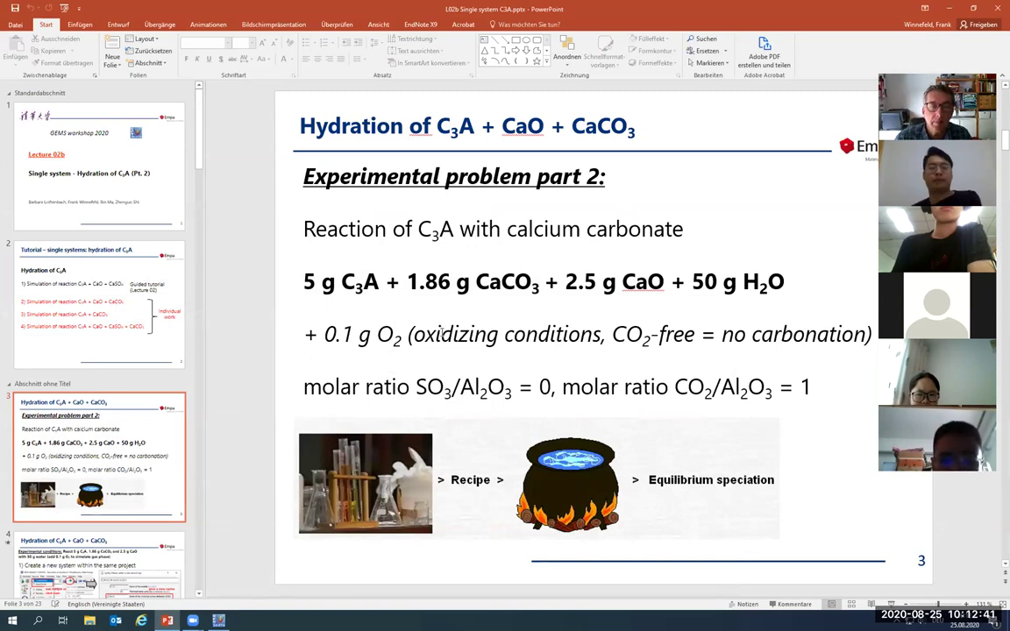
scroll(442, 331, "down", 1)
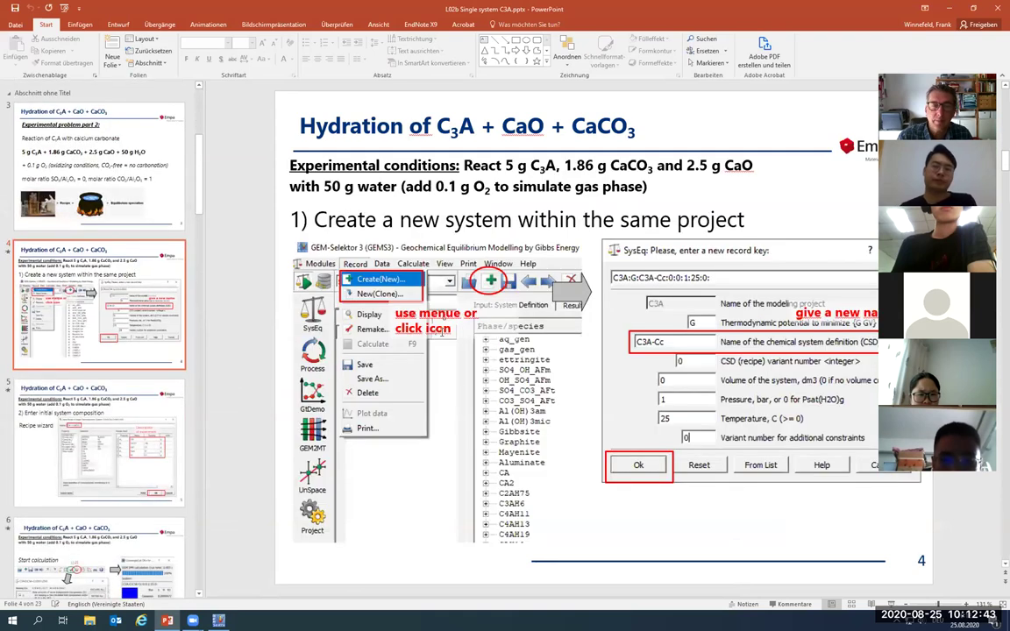
key("shift+F5")
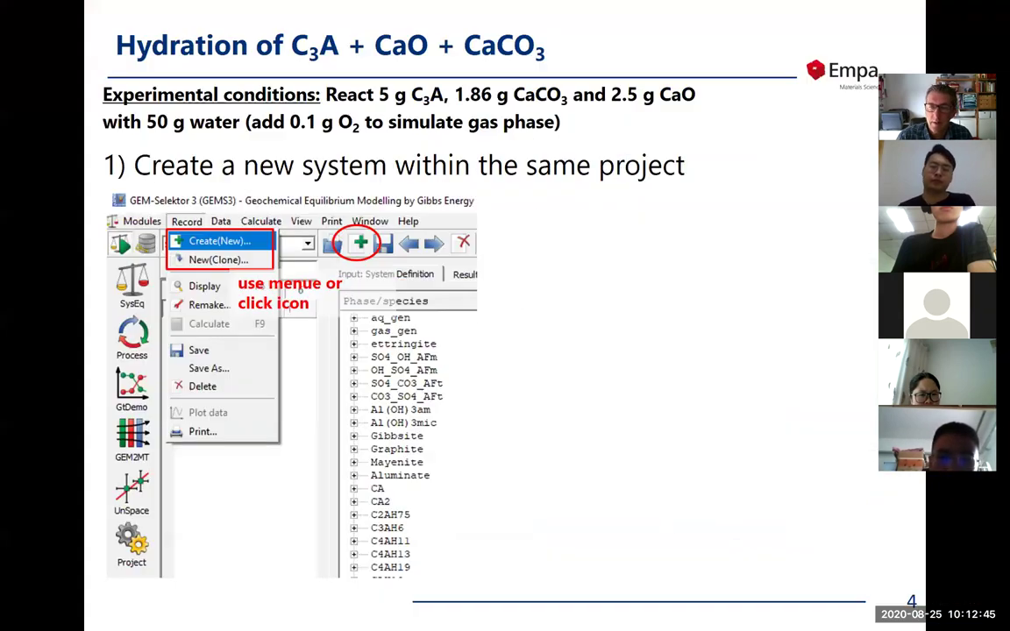
key("Right")
key("Right")
key("Right")
key("Right")
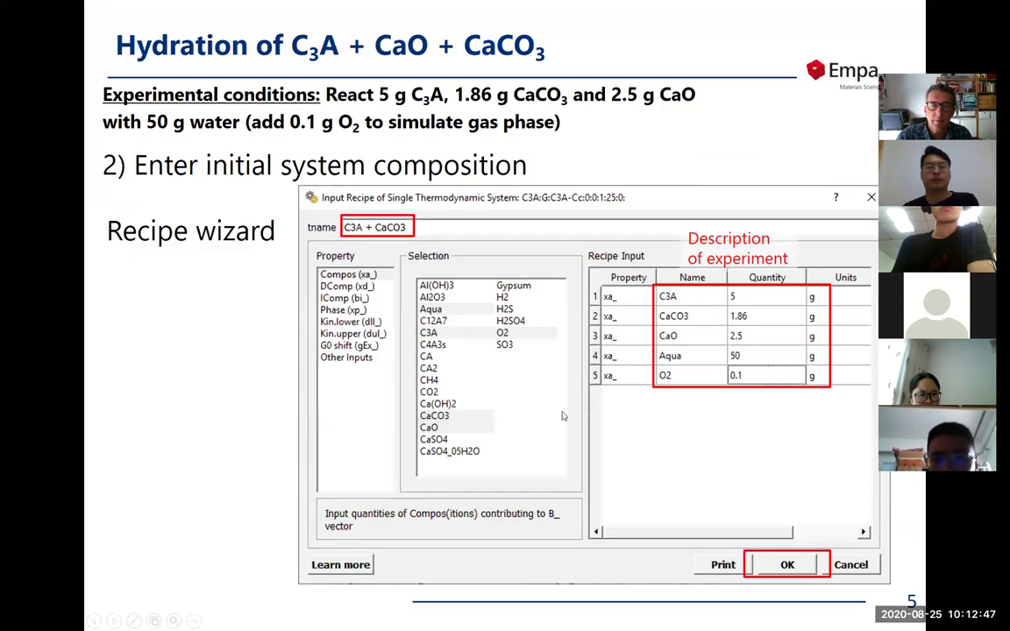
key("Right")
key("Right")
key("Right")
key("Right")
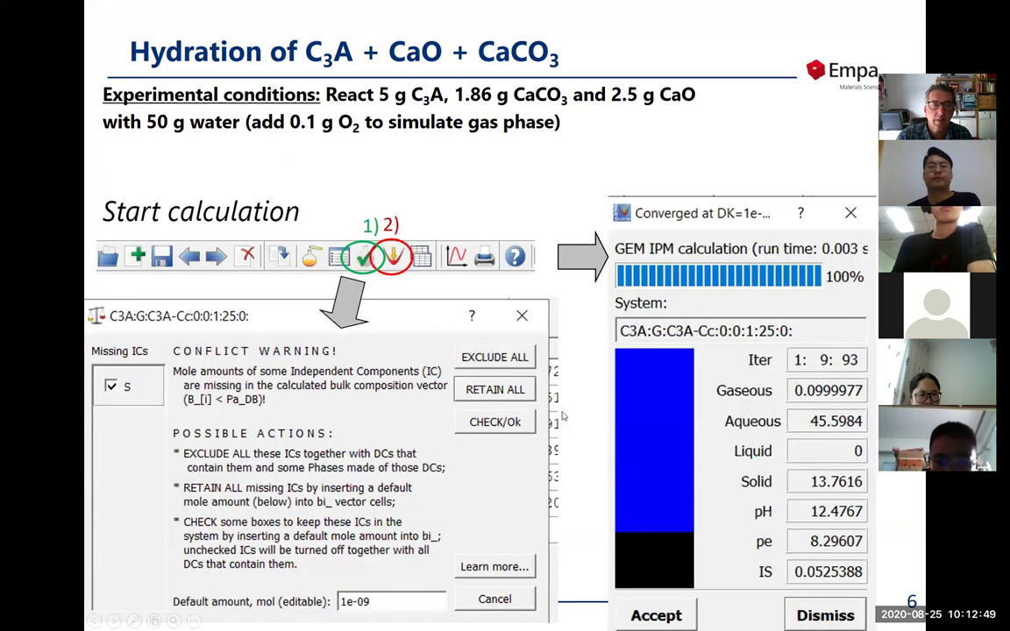
key("Right")
key("Right")
key("Right")
key("Right")
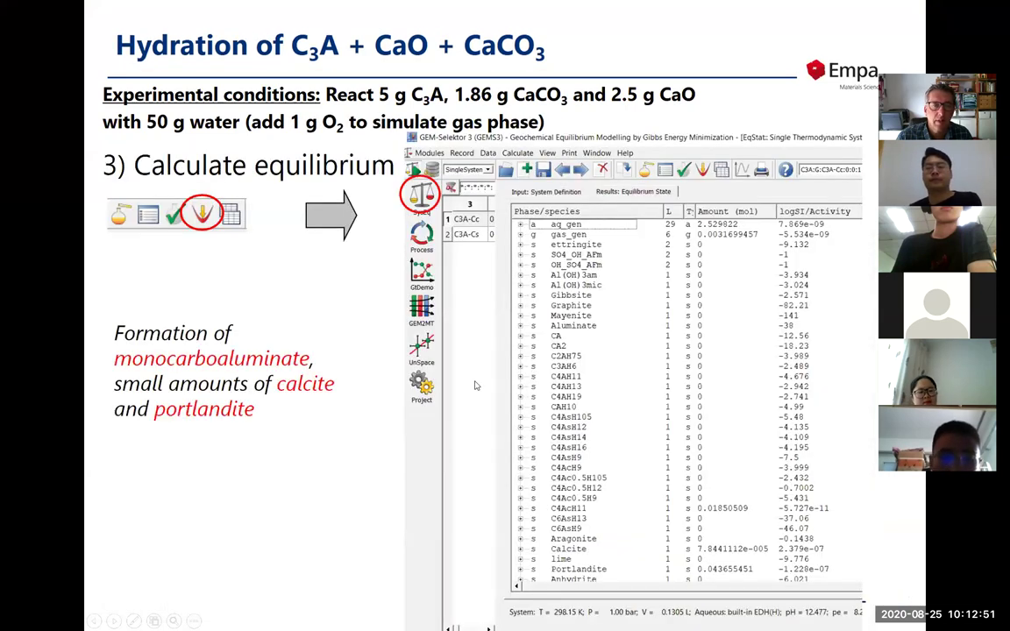
key("Right")
key("Right")
key("Right")
key("Right")
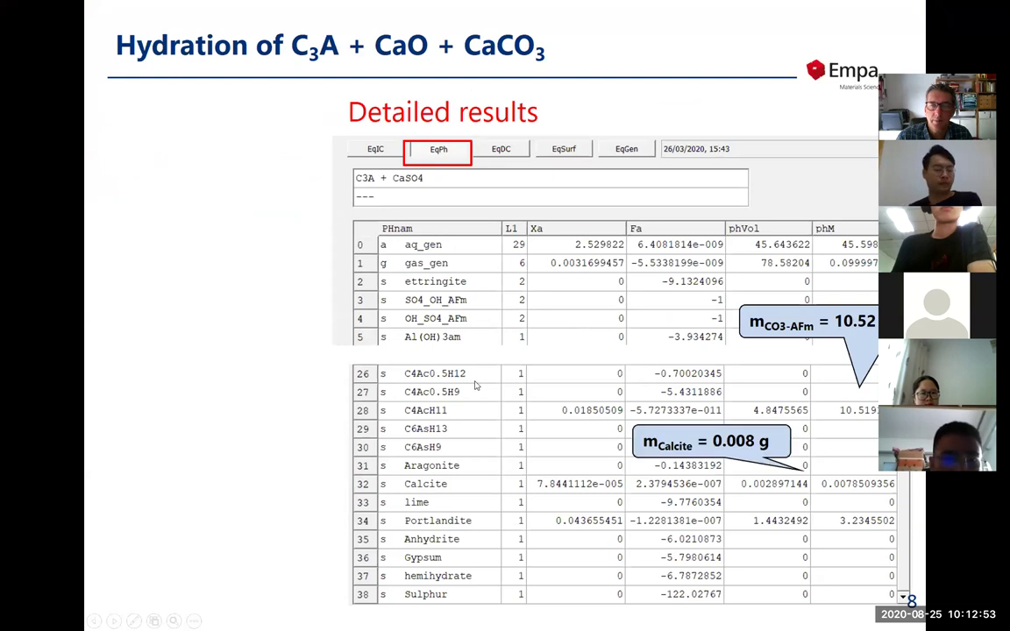
key("Right")
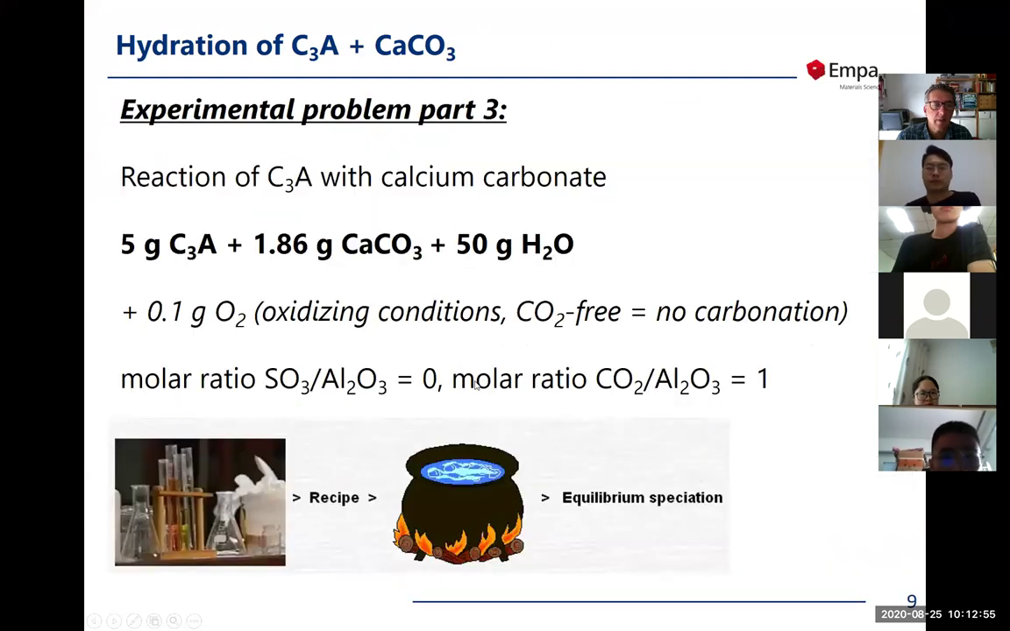
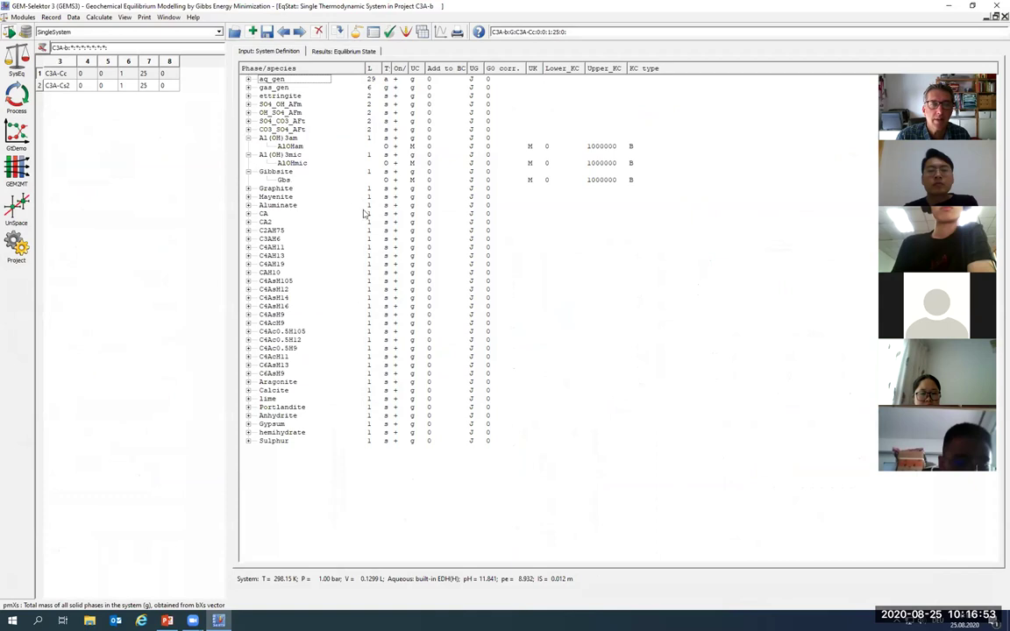
Collapse the Al(OH)3am, Al(OH)3mic and Gibbsite entries and try excluding Al(OH)3mic and Gibbsite from the system definition
left_click(248, 171)
left_click(248, 154)
left_click(248, 140)
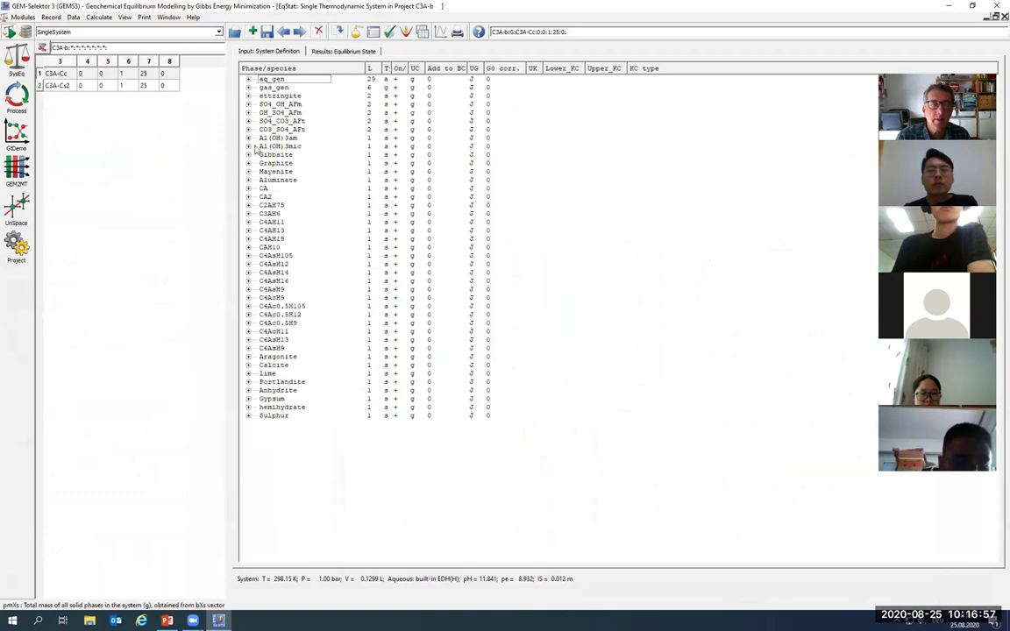
left_click(396, 147)
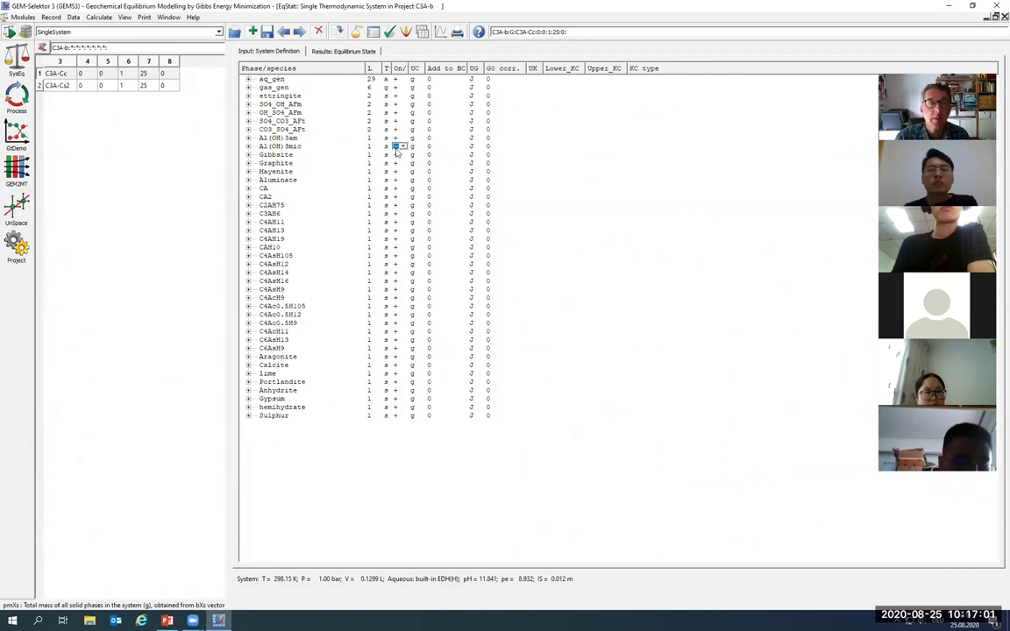
left_click(396, 155)
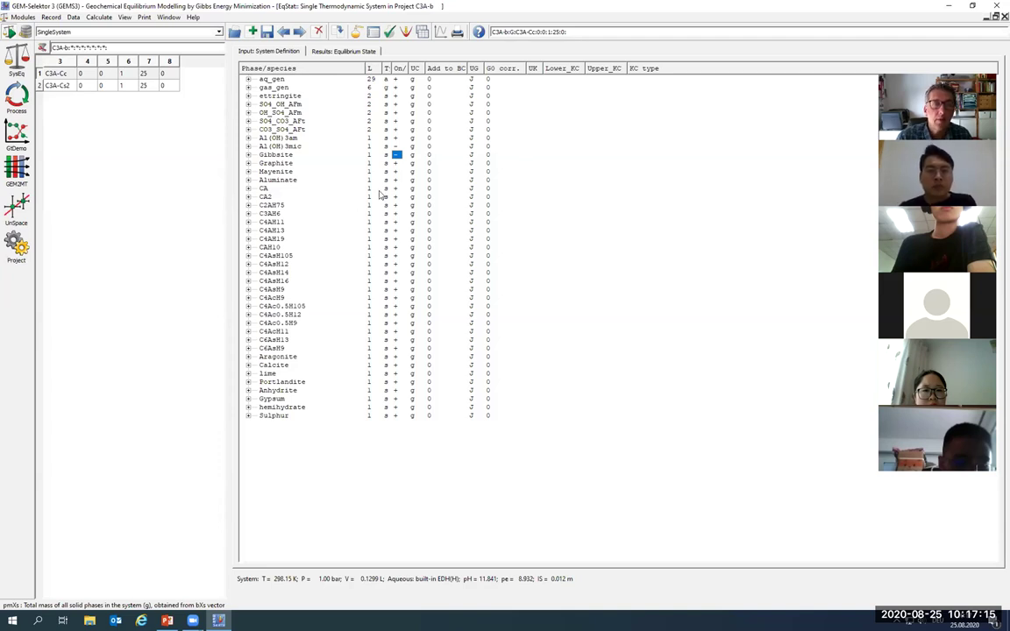
Include Gibbsite and Al(OH)3mic in the system definition again
key("Right")
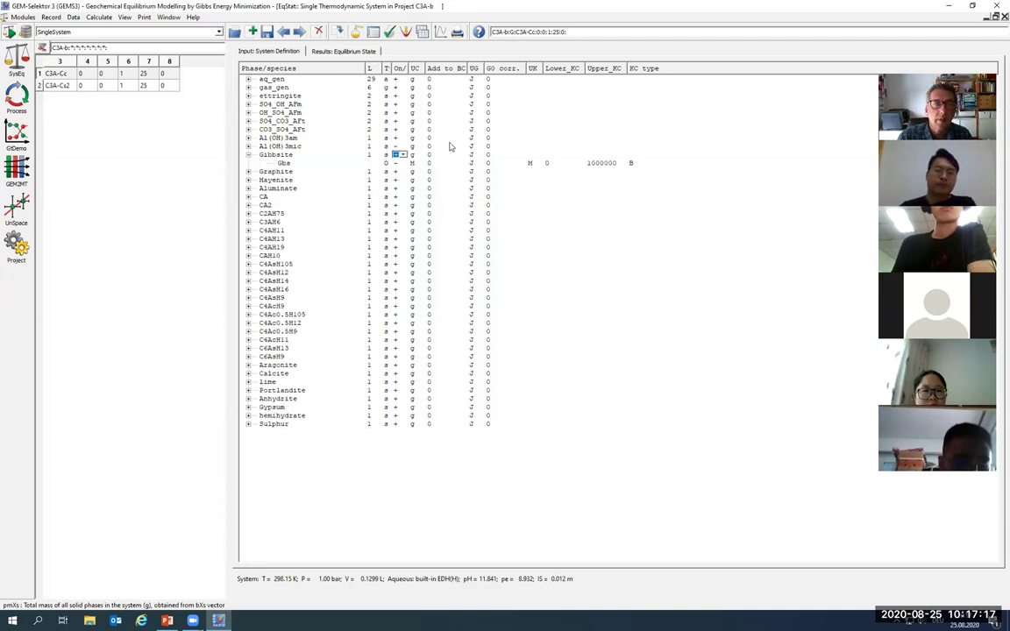
left_click(396, 146)
key("Right")
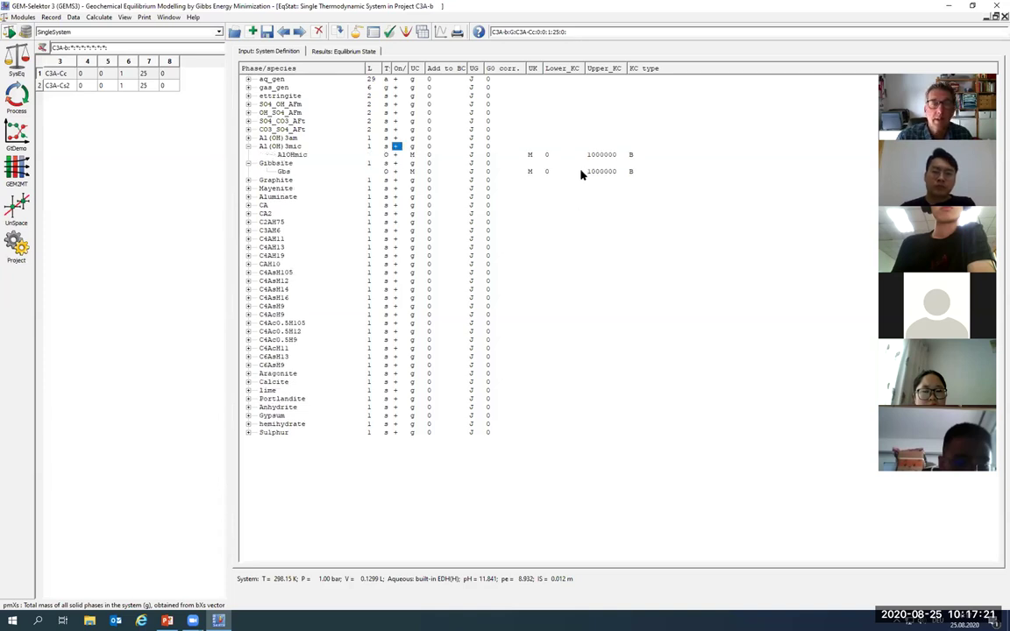
Collapse Gibbsite and set the upper kinetic constraint of AlOHmic under Al(OH)3mic to 0
left_click(248, 163)
left_click(248, 146)
left_click(248, 147)
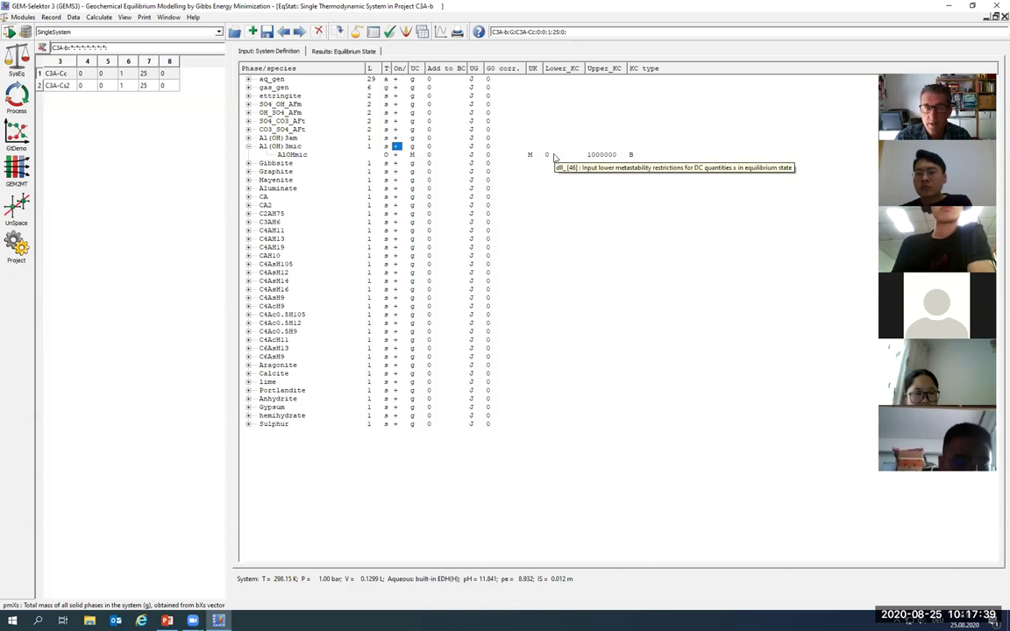
left_click(604, 156)
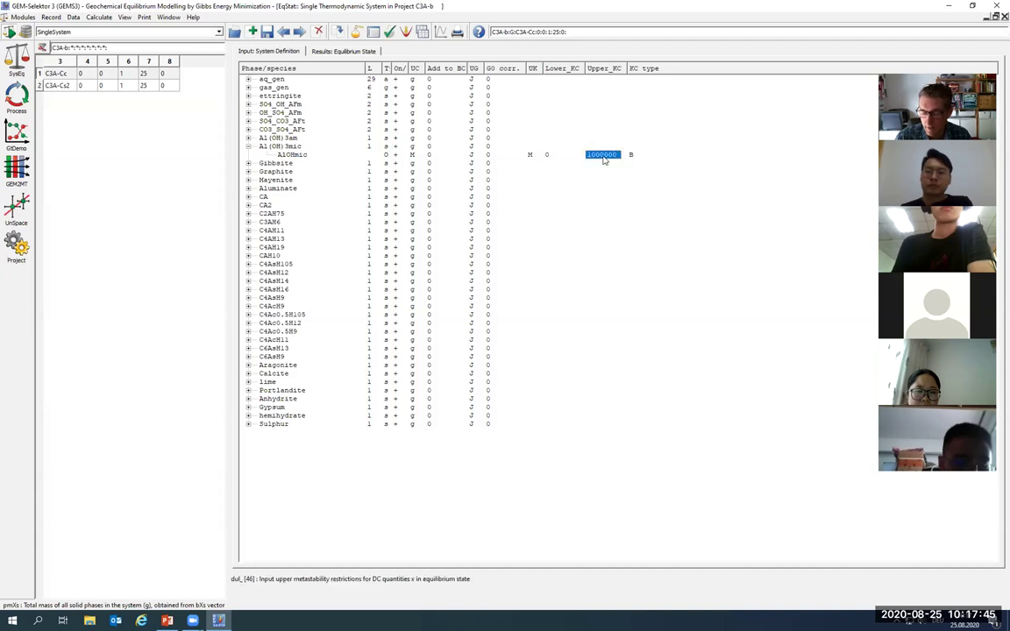
key("BackSpace")
type("0")
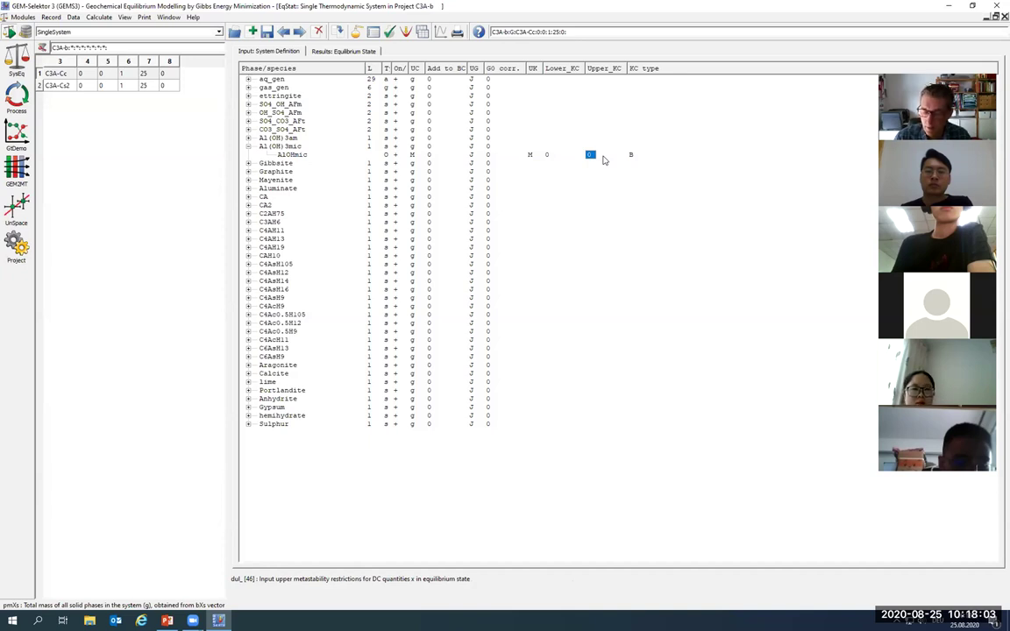
Check the upper kinetic constraint of AlOHam under Al(OH)3am, then collapse the Al(OH)3am and Al(OH)3mic entries
left_click(249, 138)
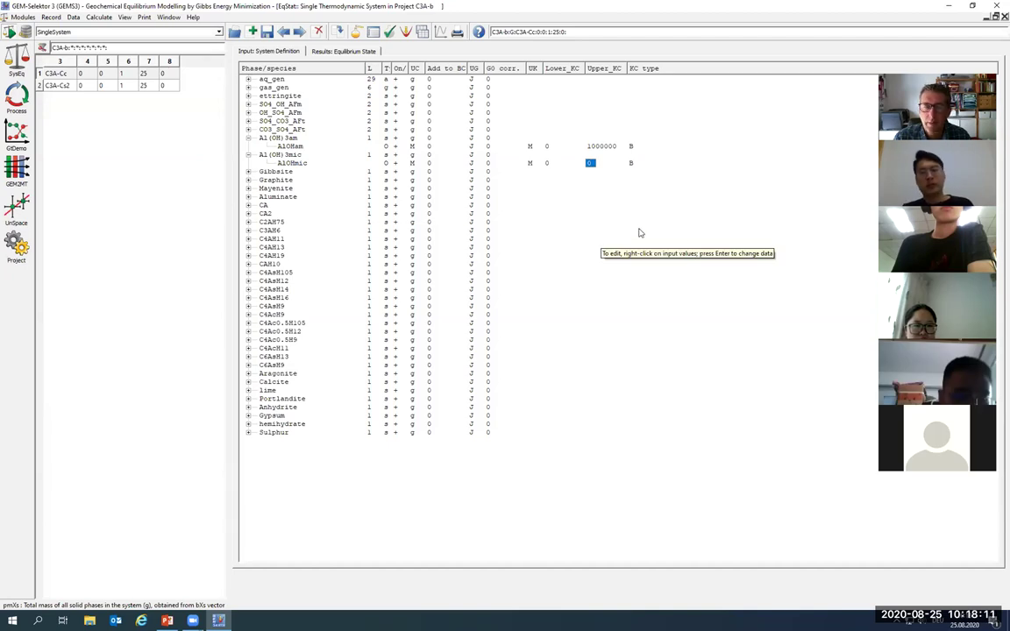
left_click(601, 148)
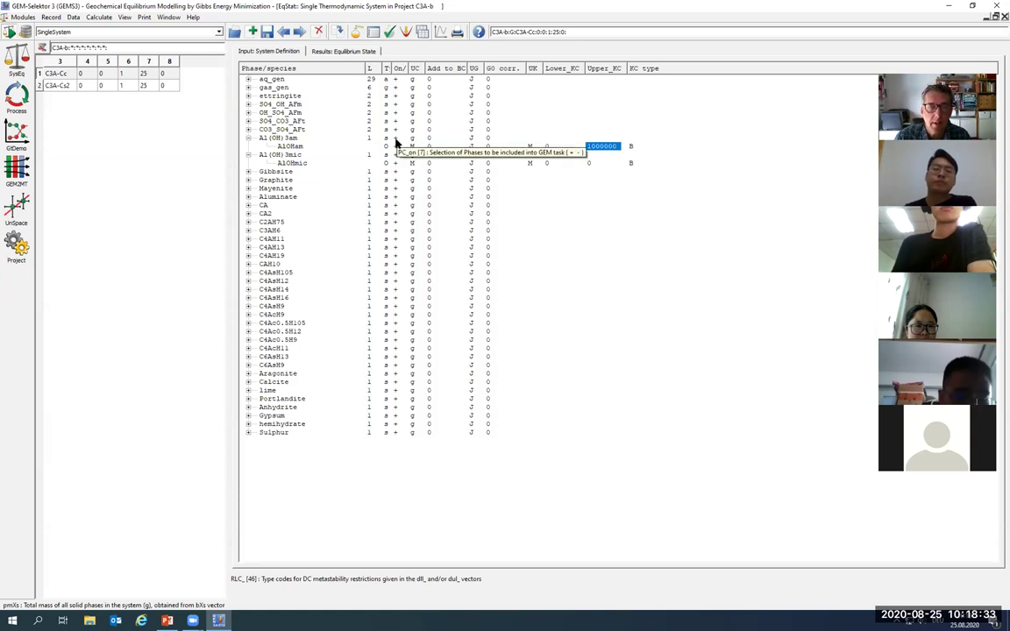
left_click(248, 138)
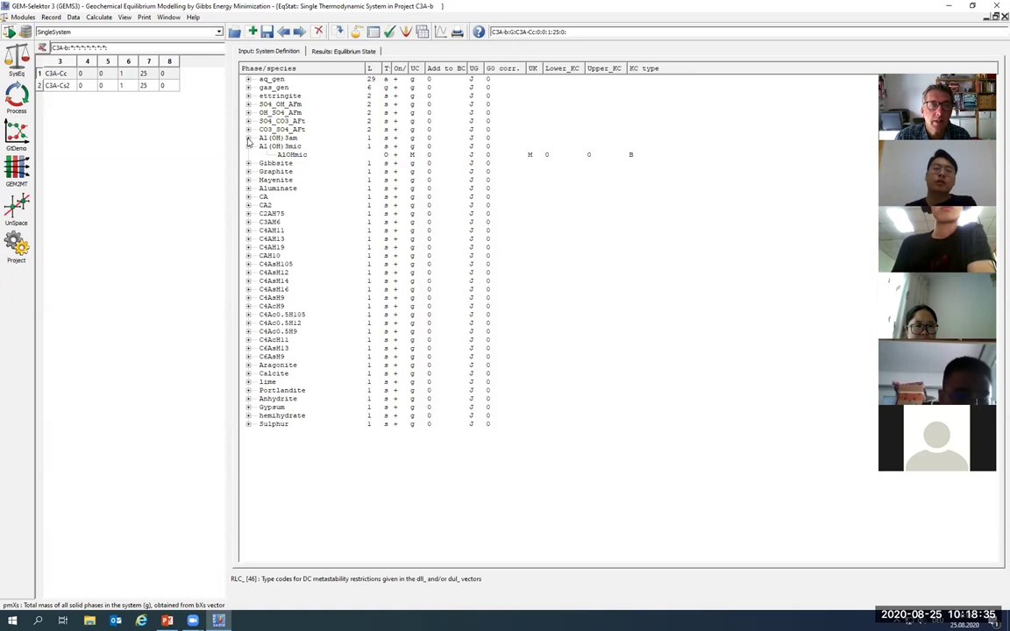
left_click(248, 146)
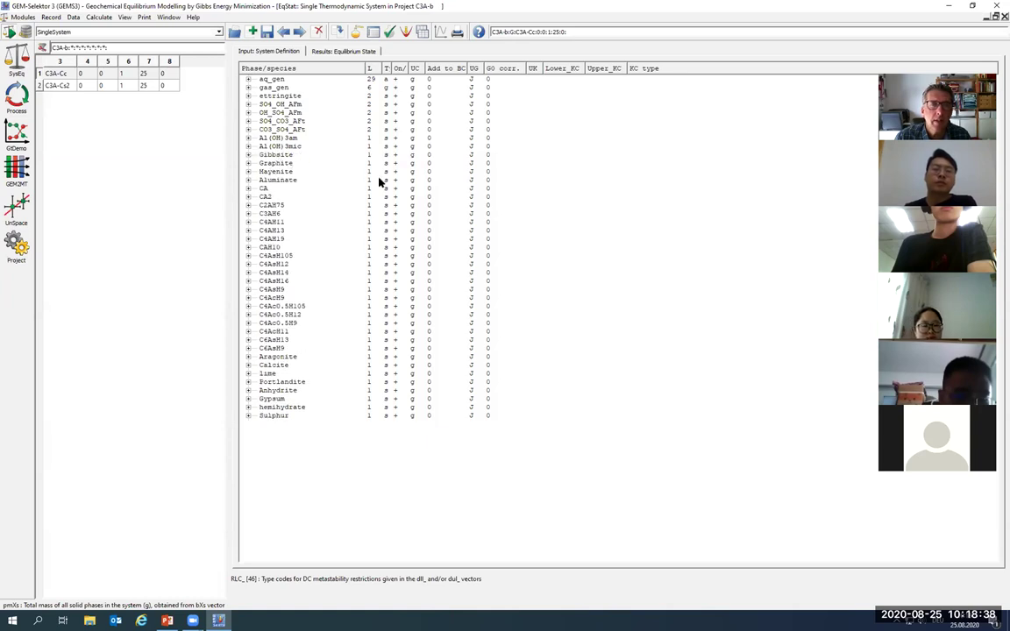
Expand Al(OH)3am, Al(OH)3mic and Gibbsite, and exclude the Gibbsite phase from the system
left_click(249, 139)
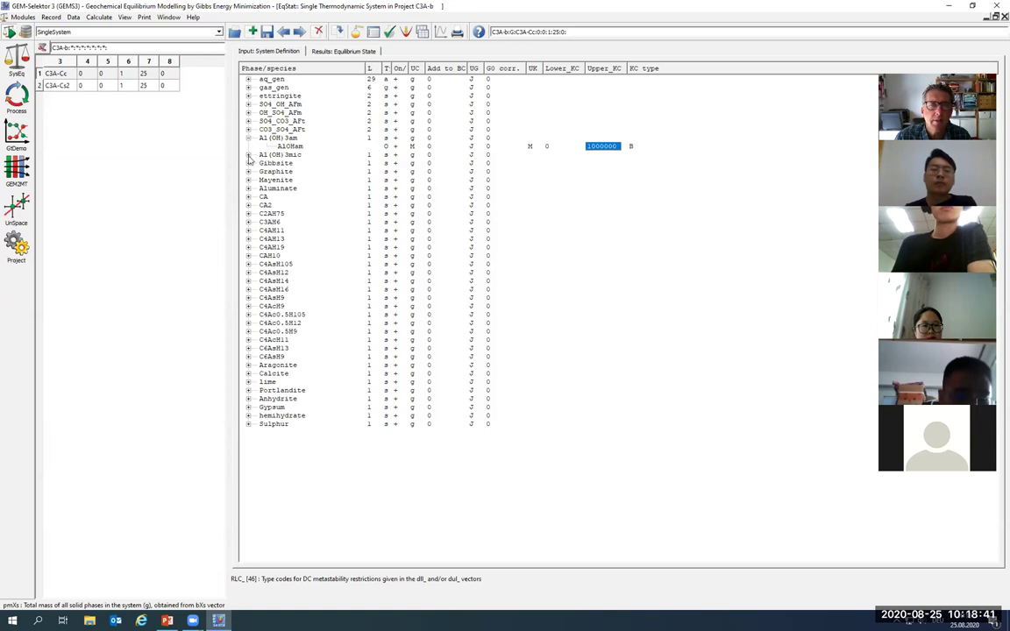
left_click(248, 156)
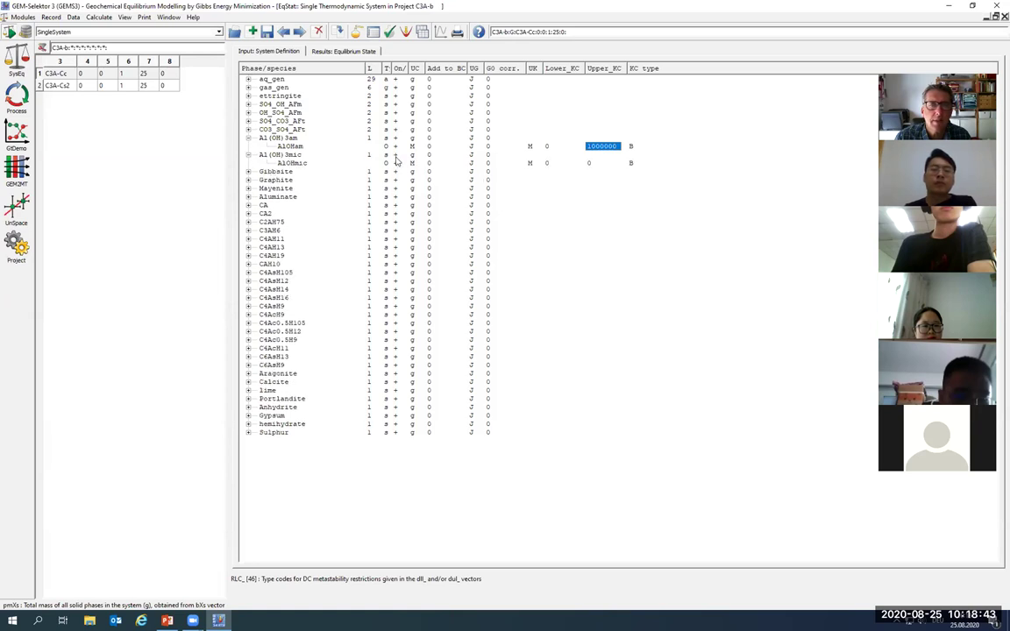
left_click(248, 172)
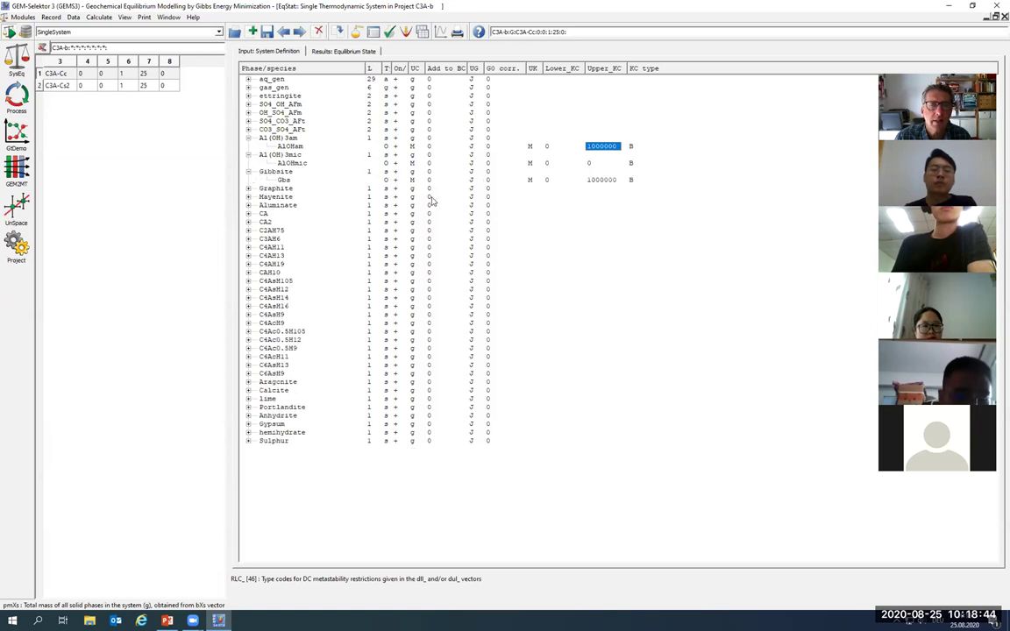
left_click(396, 172)
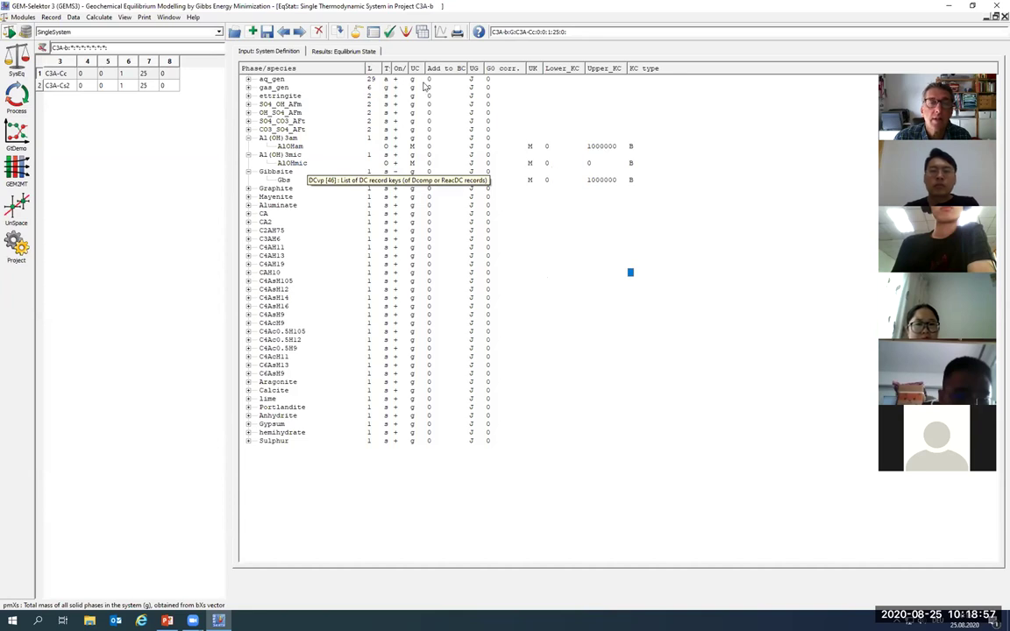
Open the system recipe and add a G0 shift entry for tricarboalu03
left_click(356, 32)
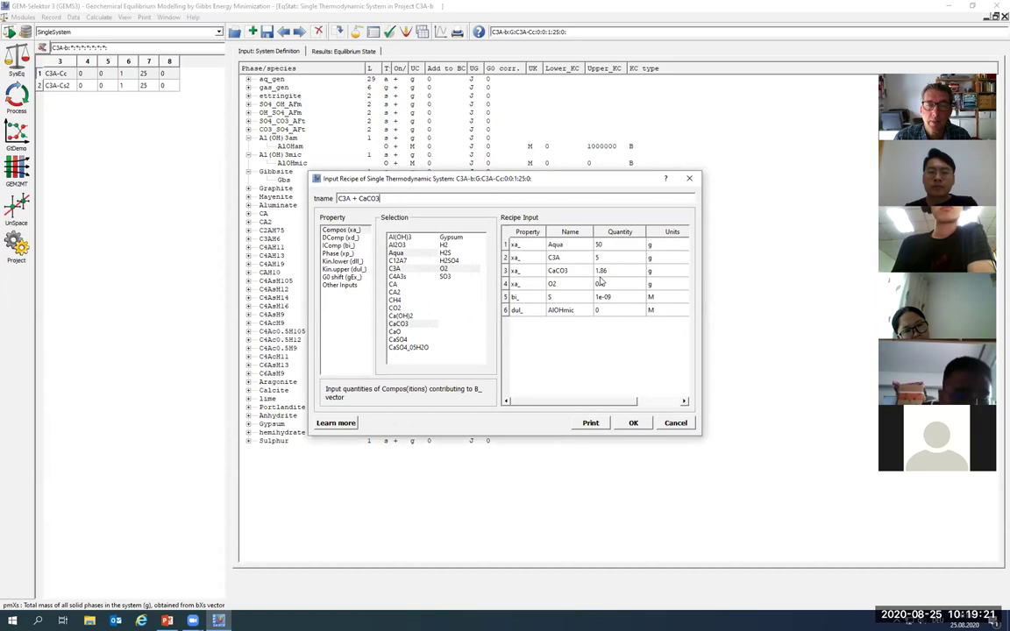
left_click(334, 278)
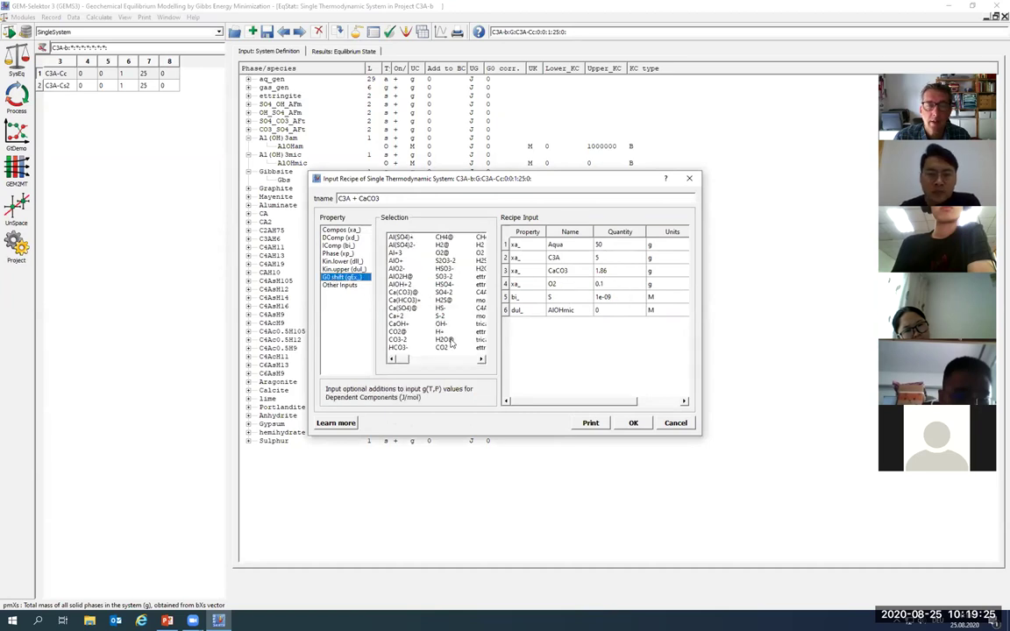
double_click(480, 341)
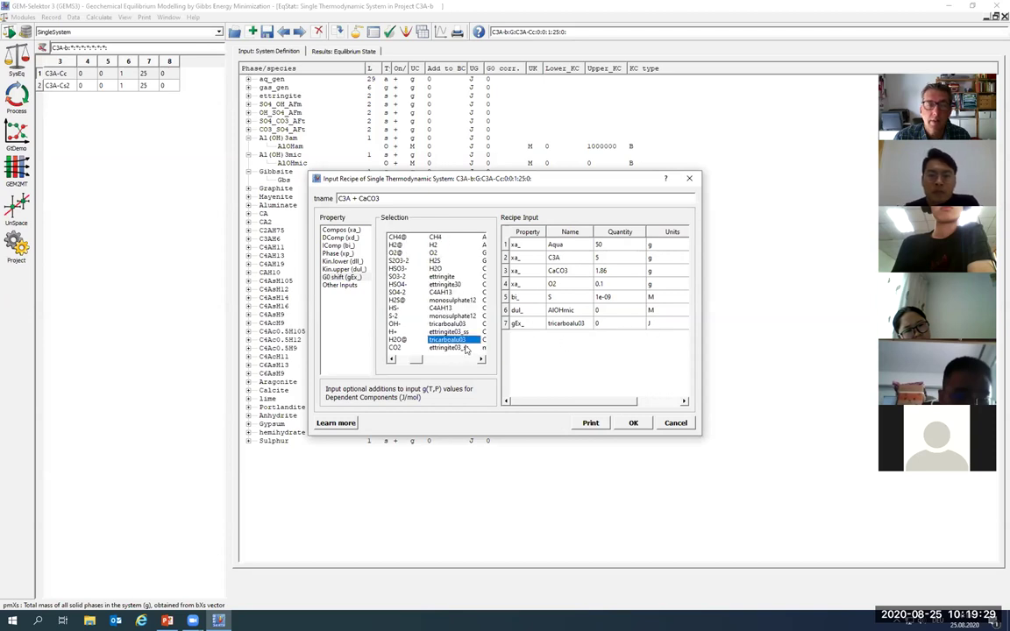
Add an upper kinetic constraint for ettringite03_ss to the recipe and set its quantity to 0
left_click(344, 269)
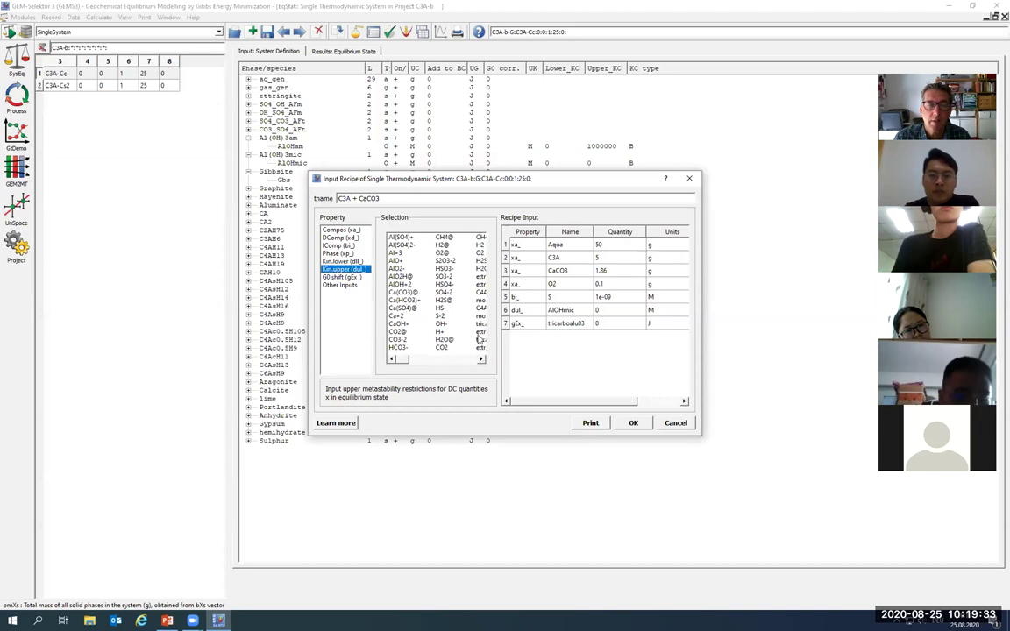
double_click(480, 335)
double_click(604, 339)
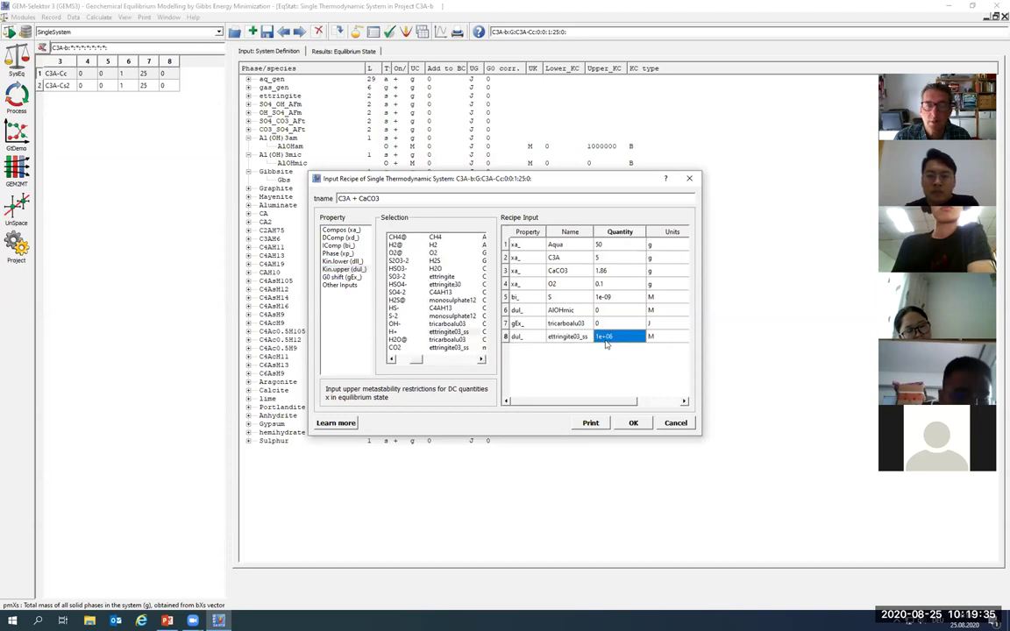
type("0")
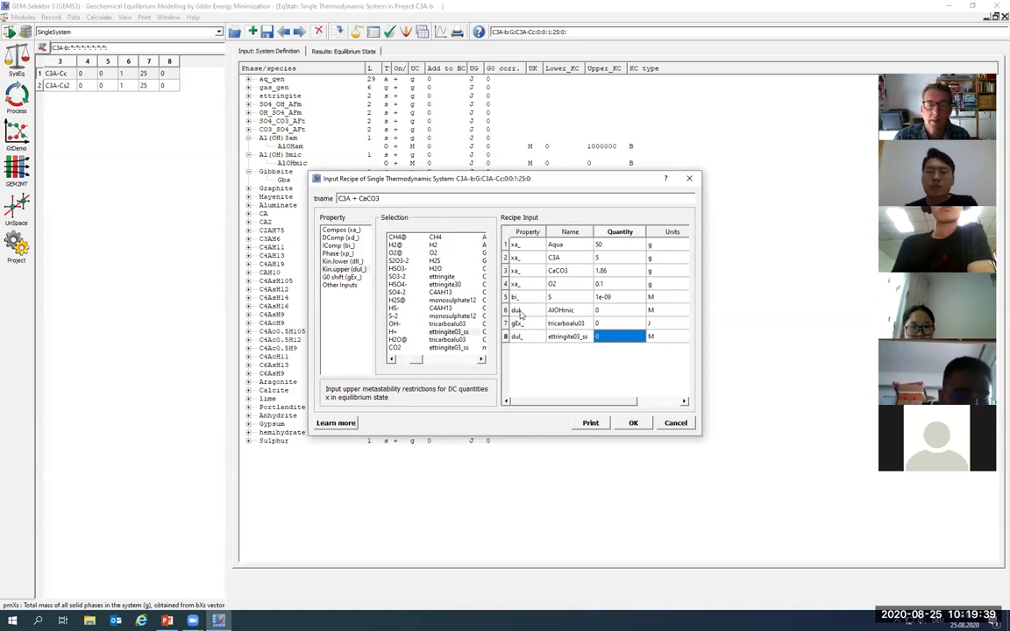
Delete the tricarboalu03 G0 shift and ettringite03_ss upper constraint rows from the recipe
left_click(507, 324)
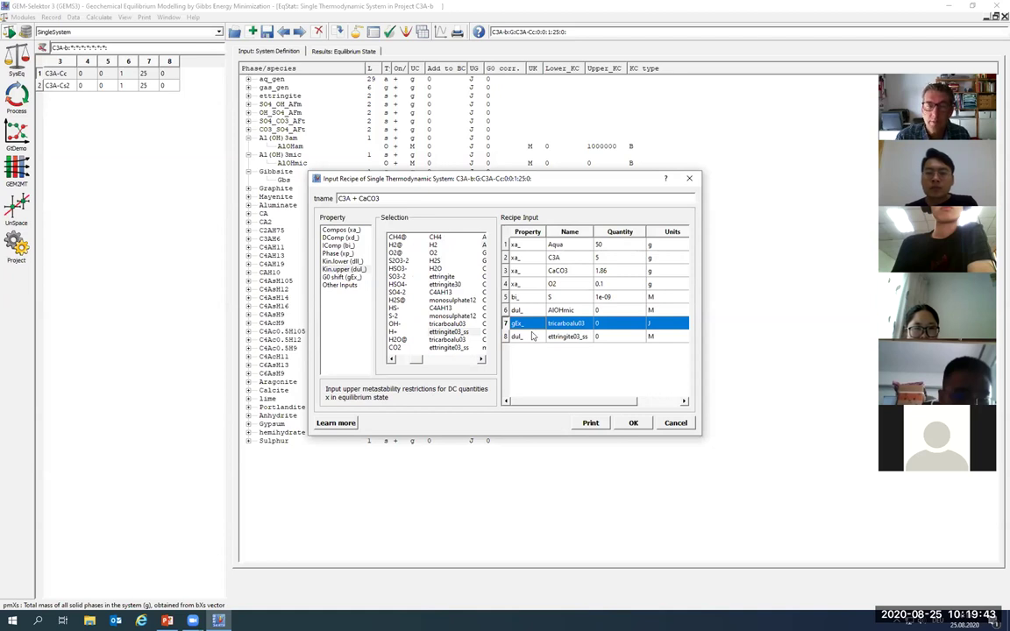
right_click(546, 331)
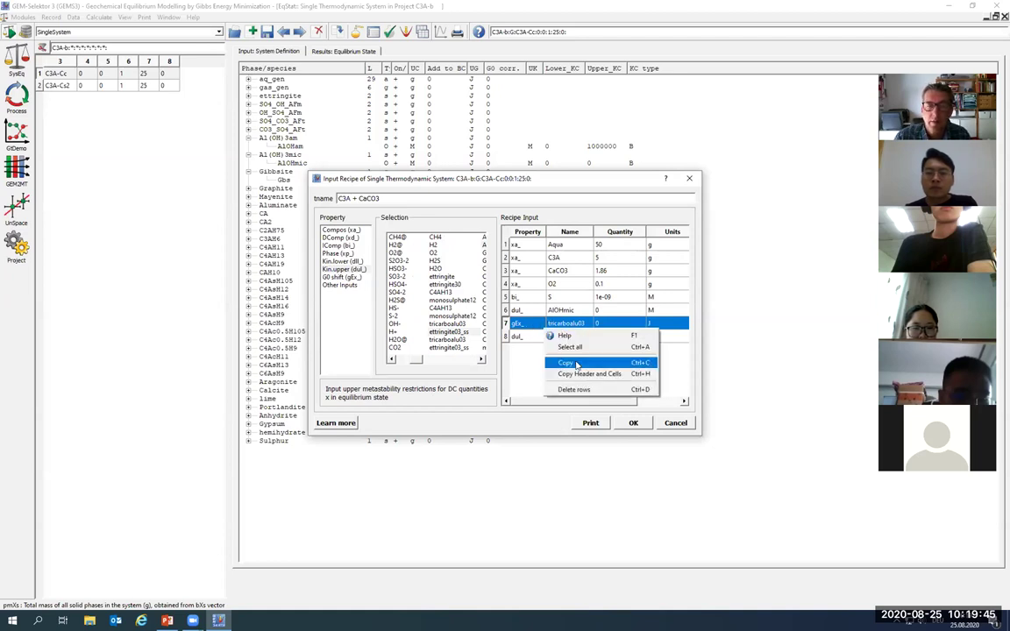
left_click(573, 389)
right_click(550, 323)
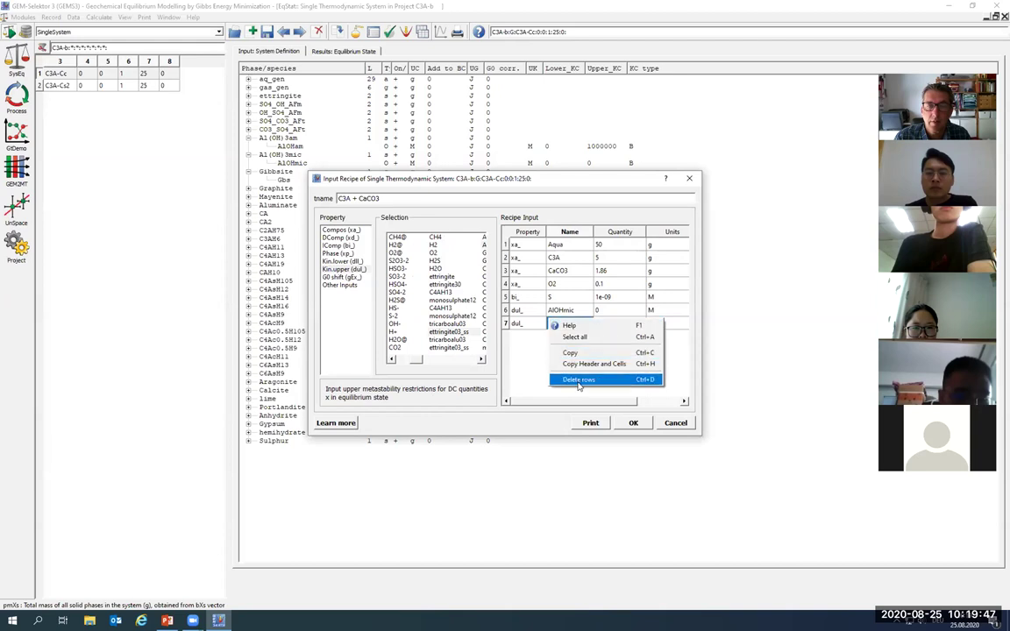
left_click(579, 380)
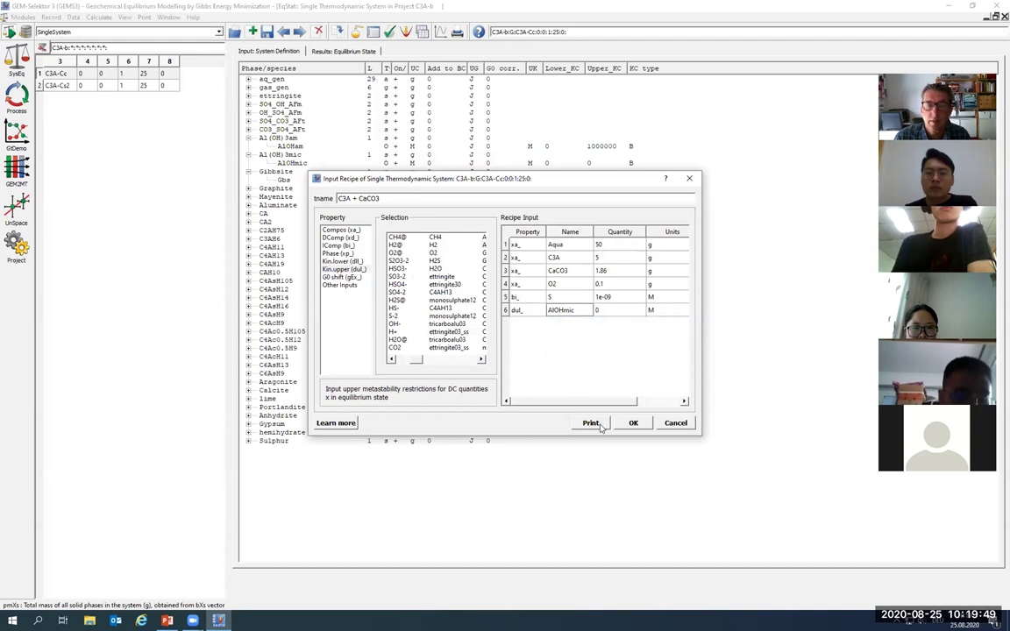
Confirm the recipe, then calculate the equilibrium state of the C3A-Cc system and accept the result
left_click(633, 423)
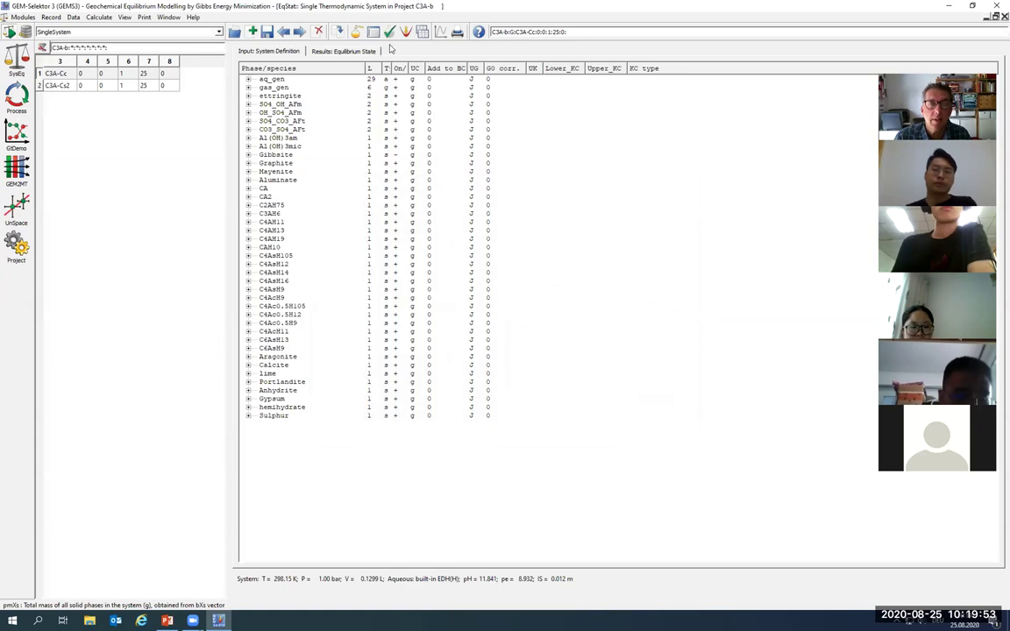
left_click(406, 32)
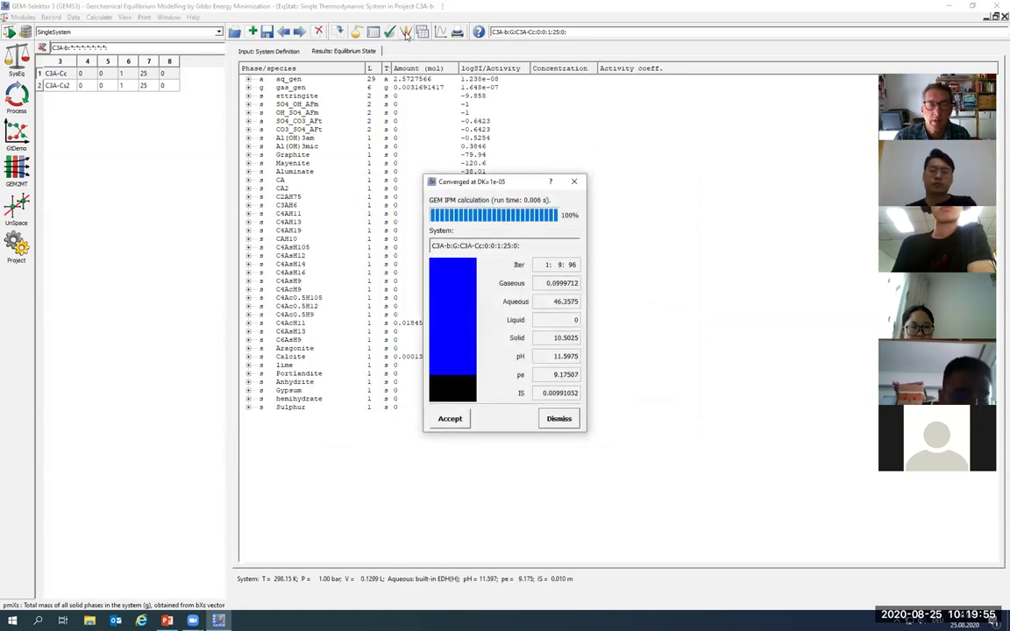
left_click(449, 419)
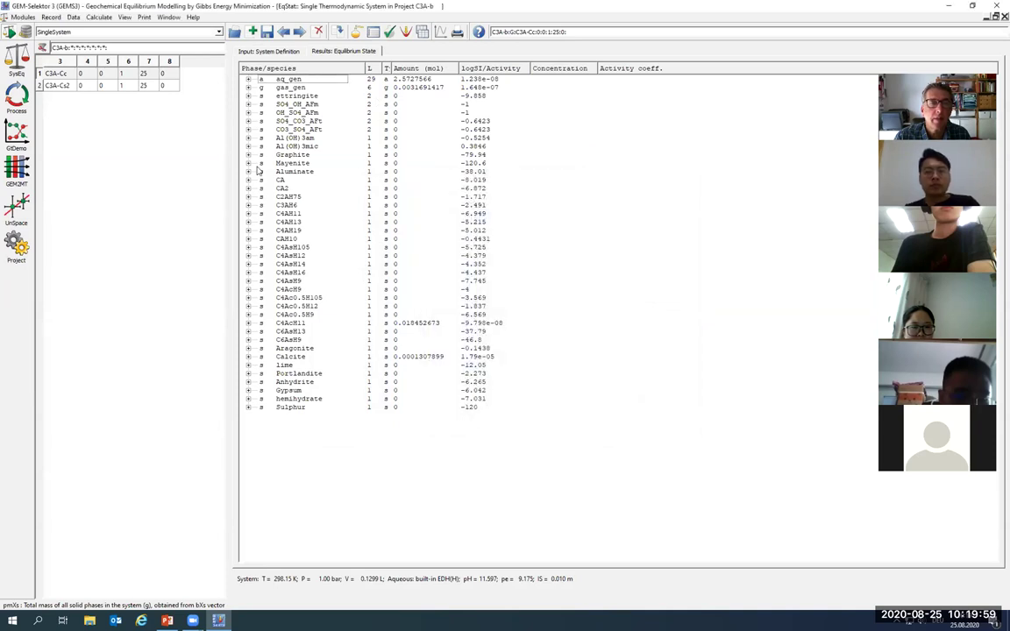
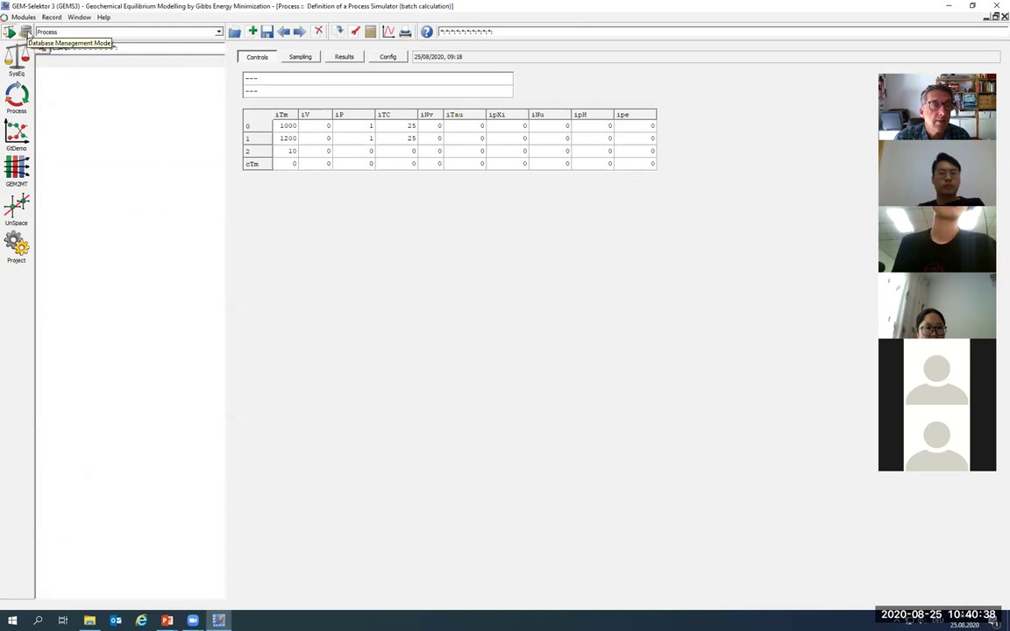
Switch to database management mode, saving the changed data record, and view the predefined composition record of C3A
left_click(27, 34)
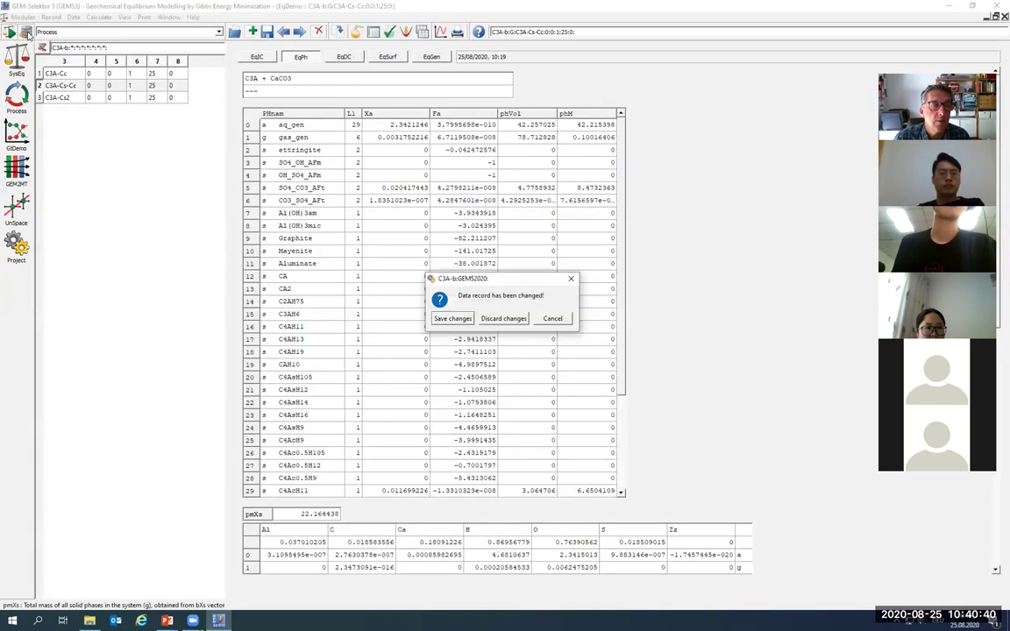
left_click(451, 319)
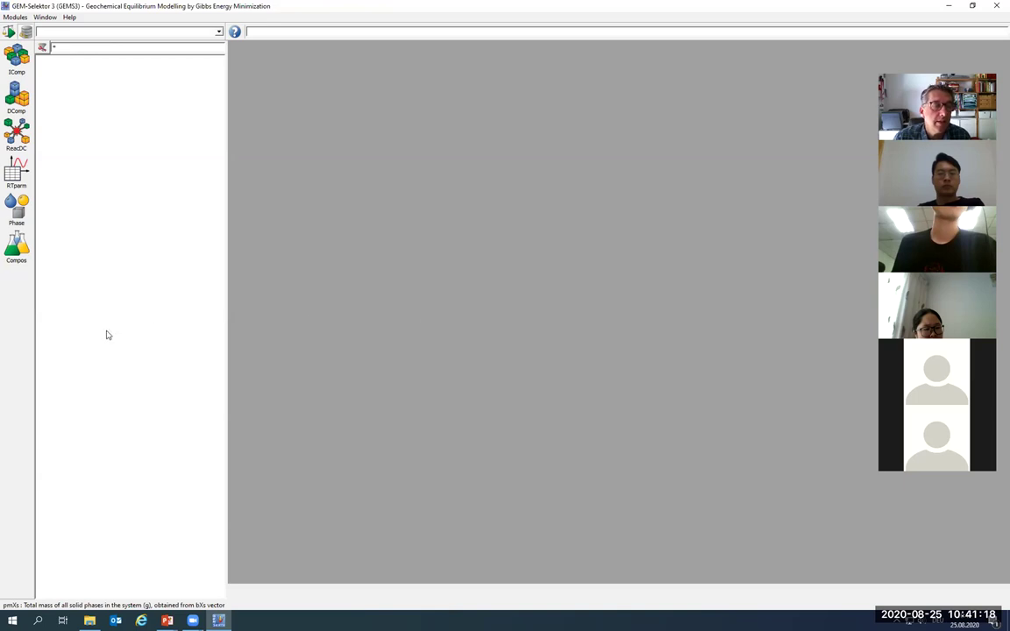
left_click(18, 253)
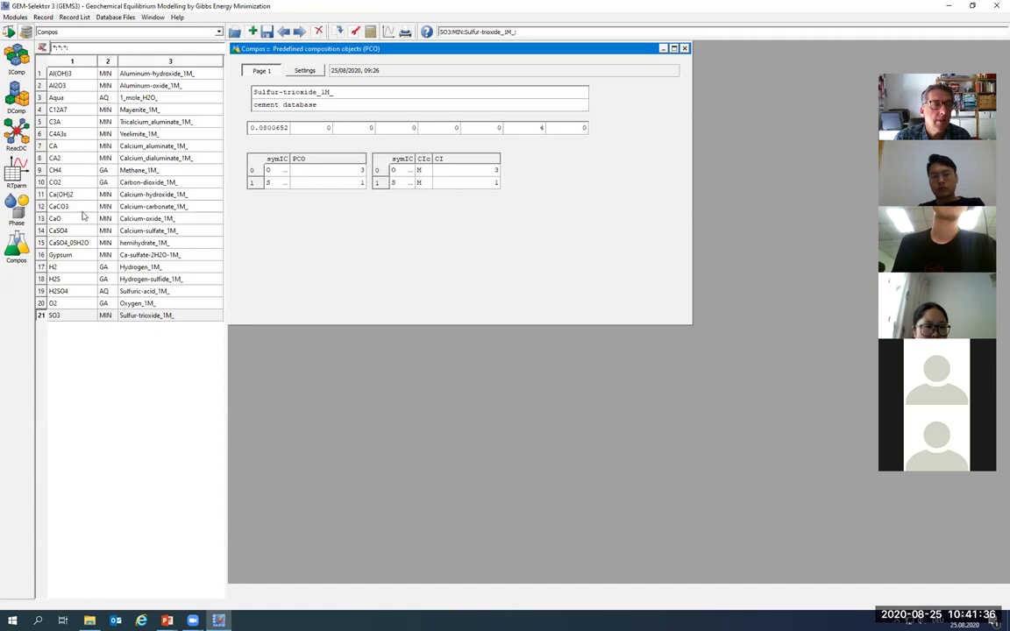
left_click(60, 121)
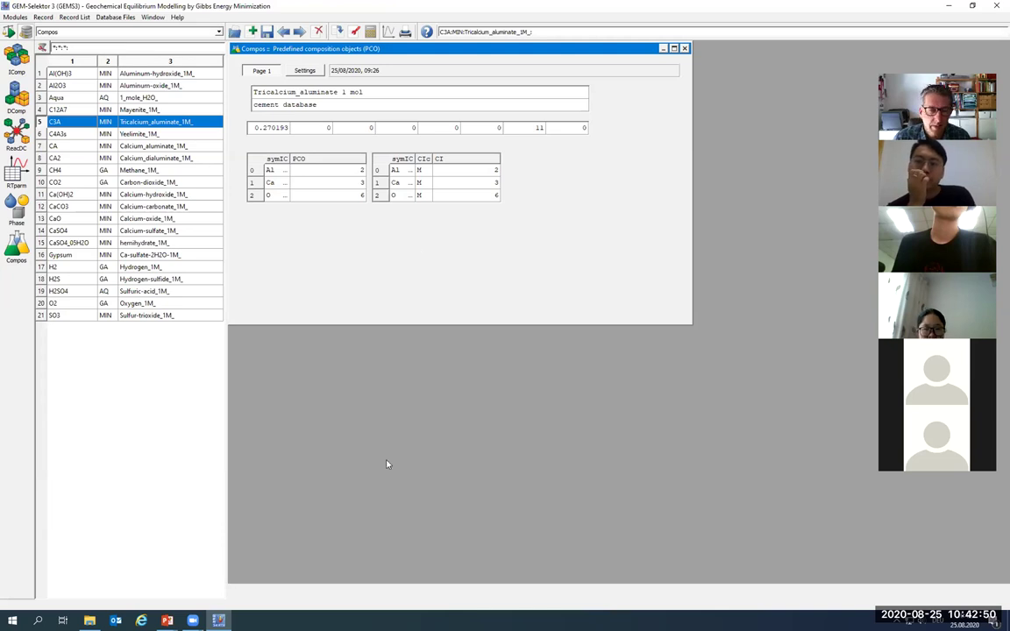
Minimize the predefined composition window and stop the Zoom screen sharing
left_click(193, 620)
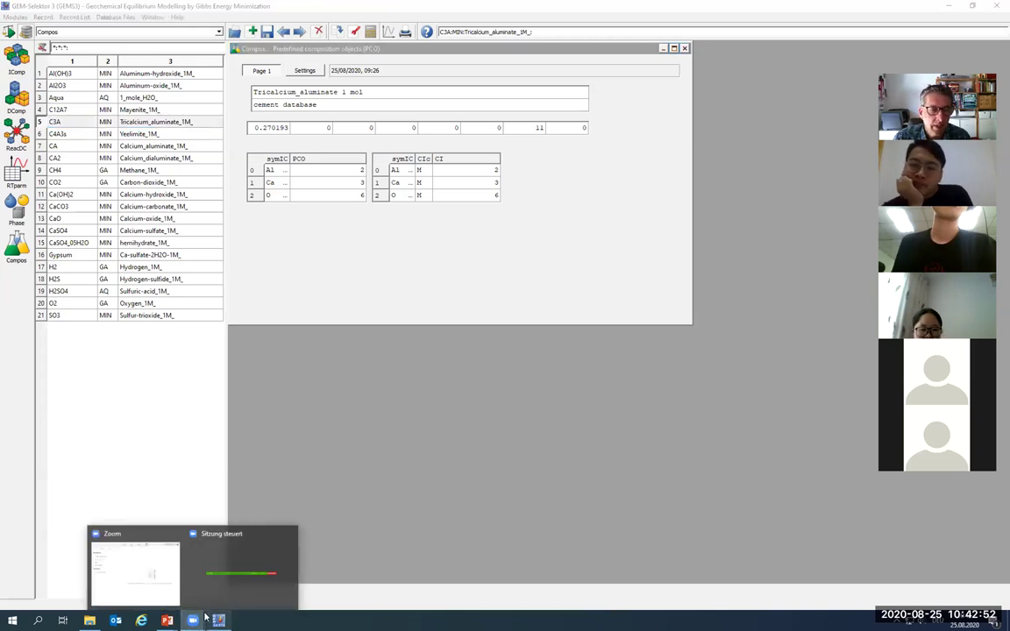
left_click(473, 427)
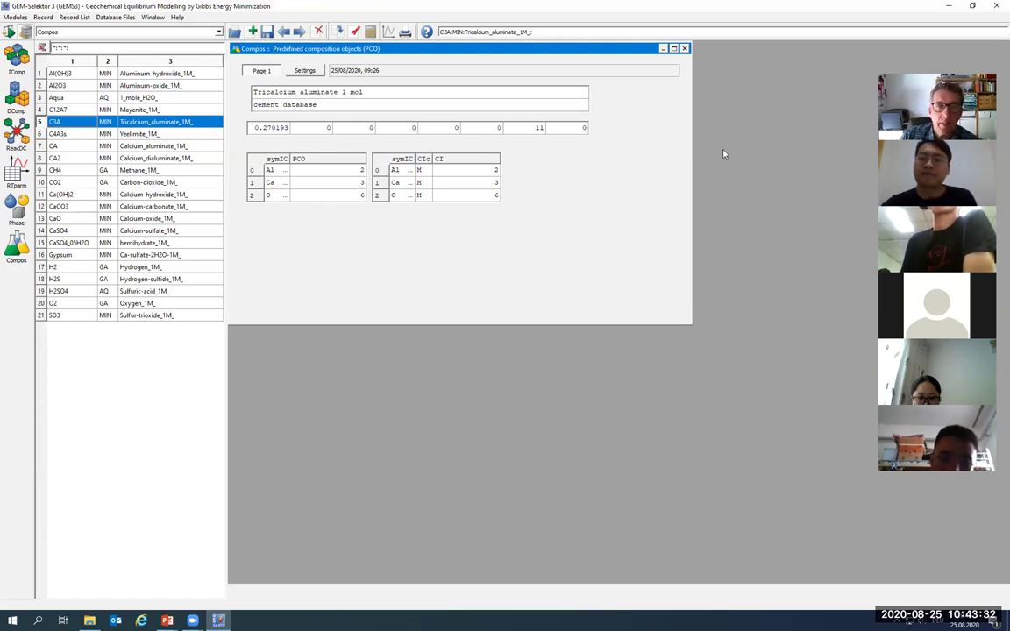
left_click(663, 49)
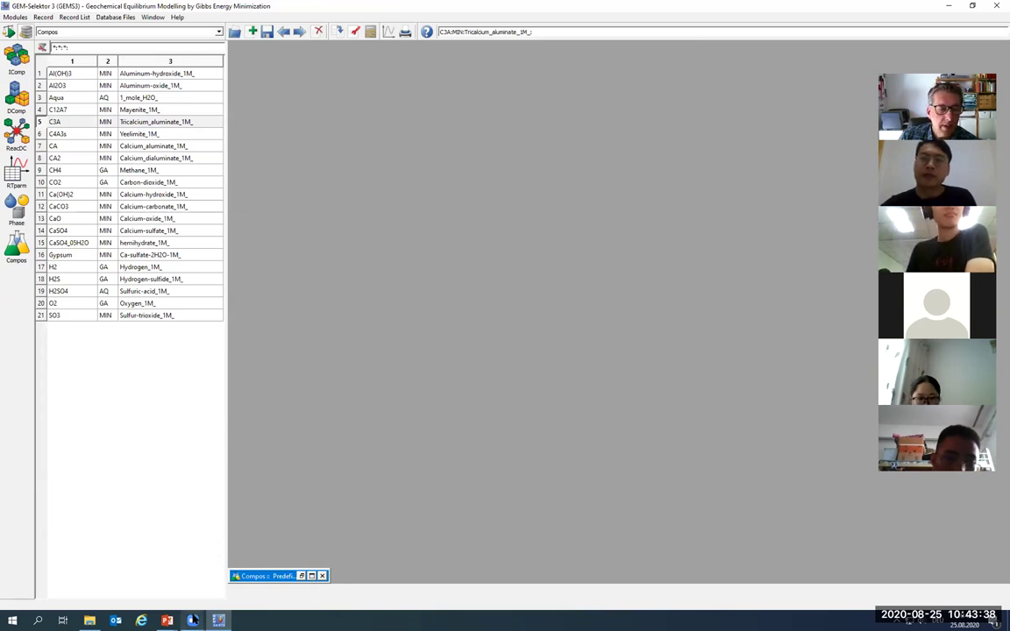
left_click(192, 620)
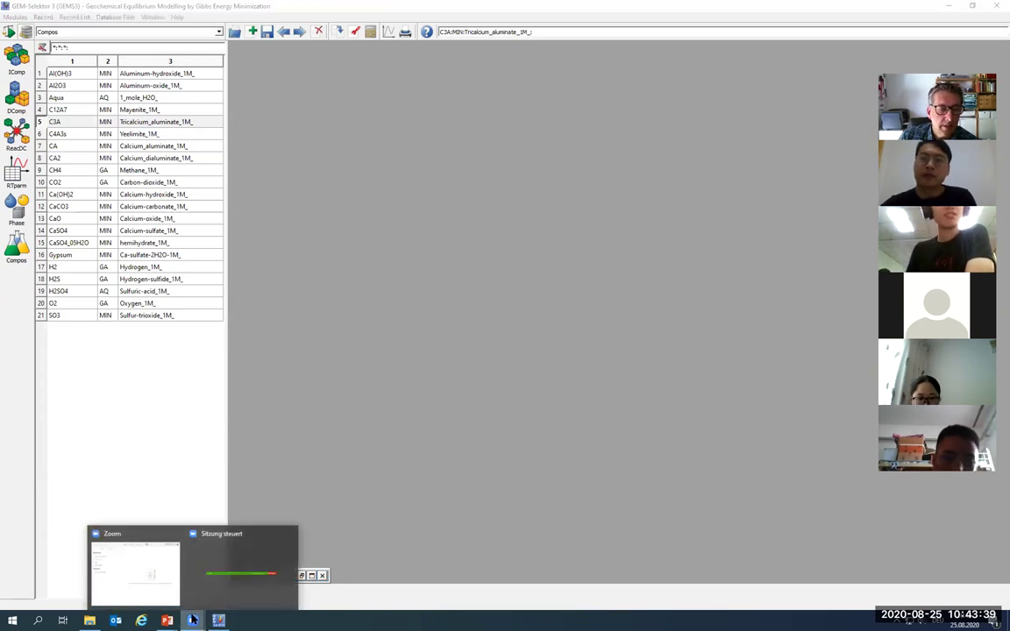
left_click(654, 275)
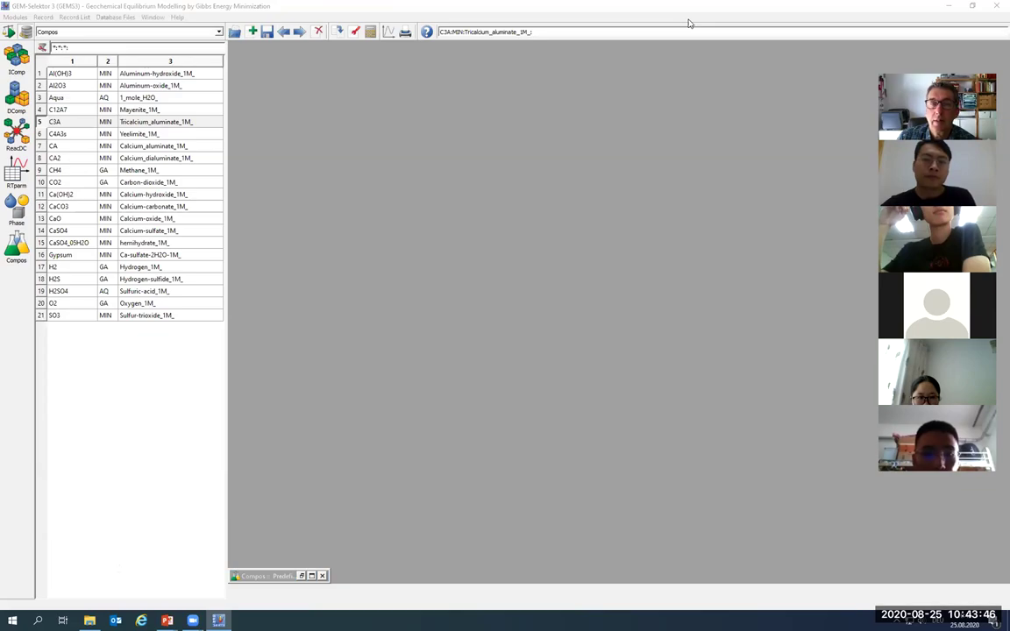
left_click(690, 20)
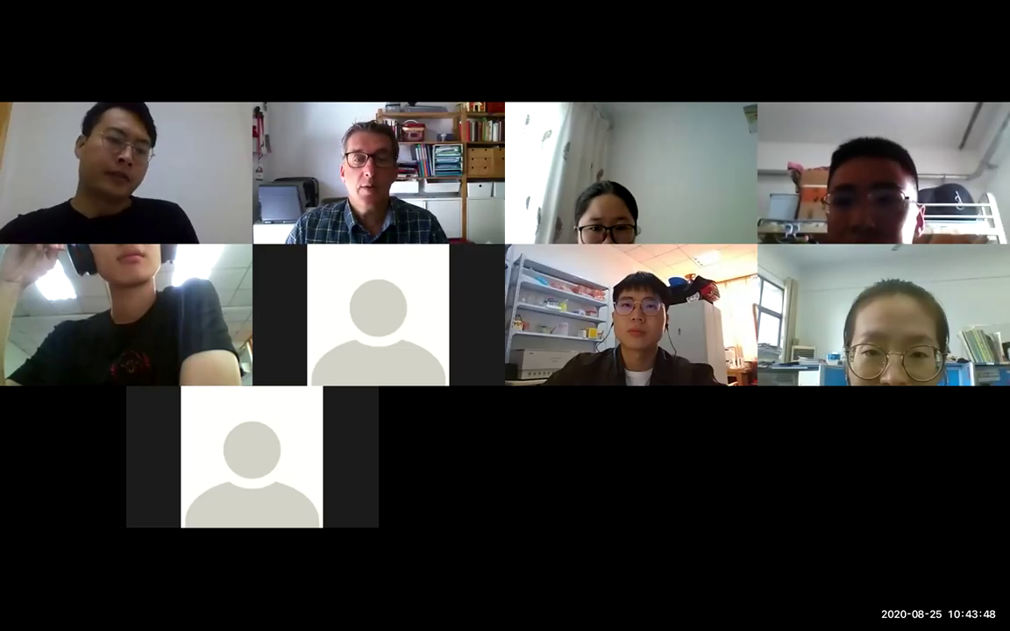